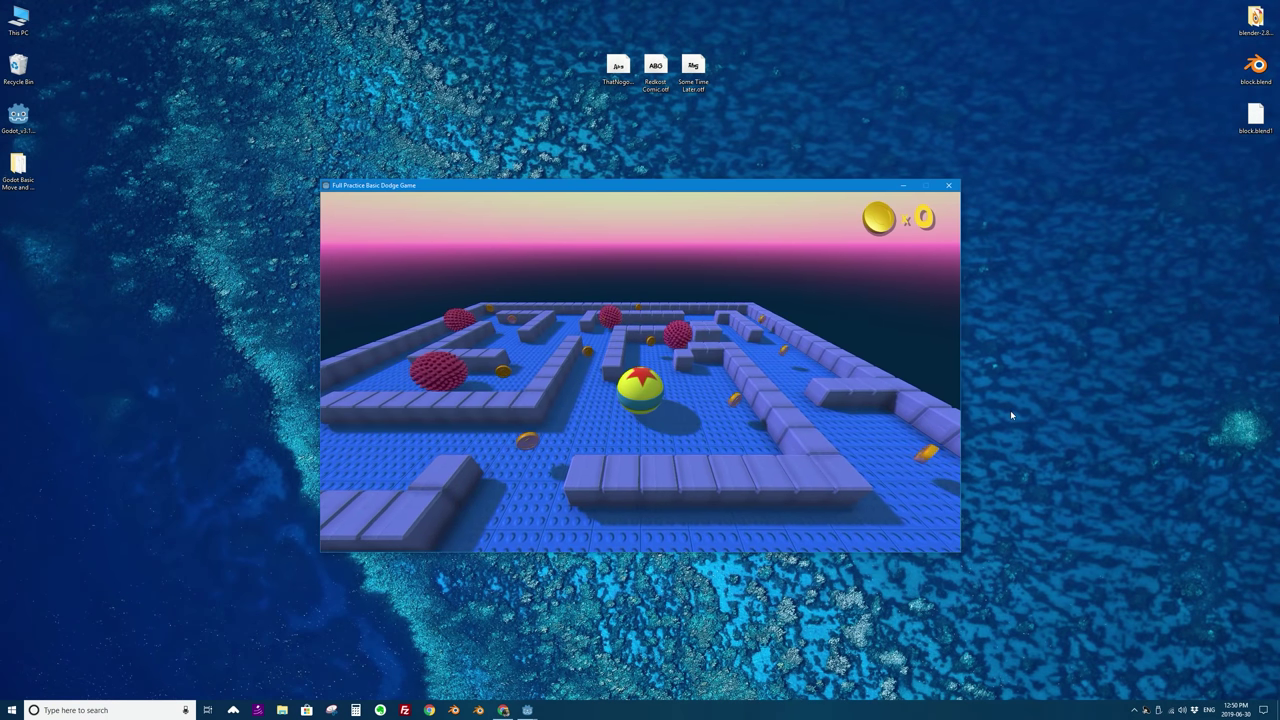
Roll the ball through the maze in the finished dodge game, collecting coins along the way.
{"action": "key", "text": "Up"}
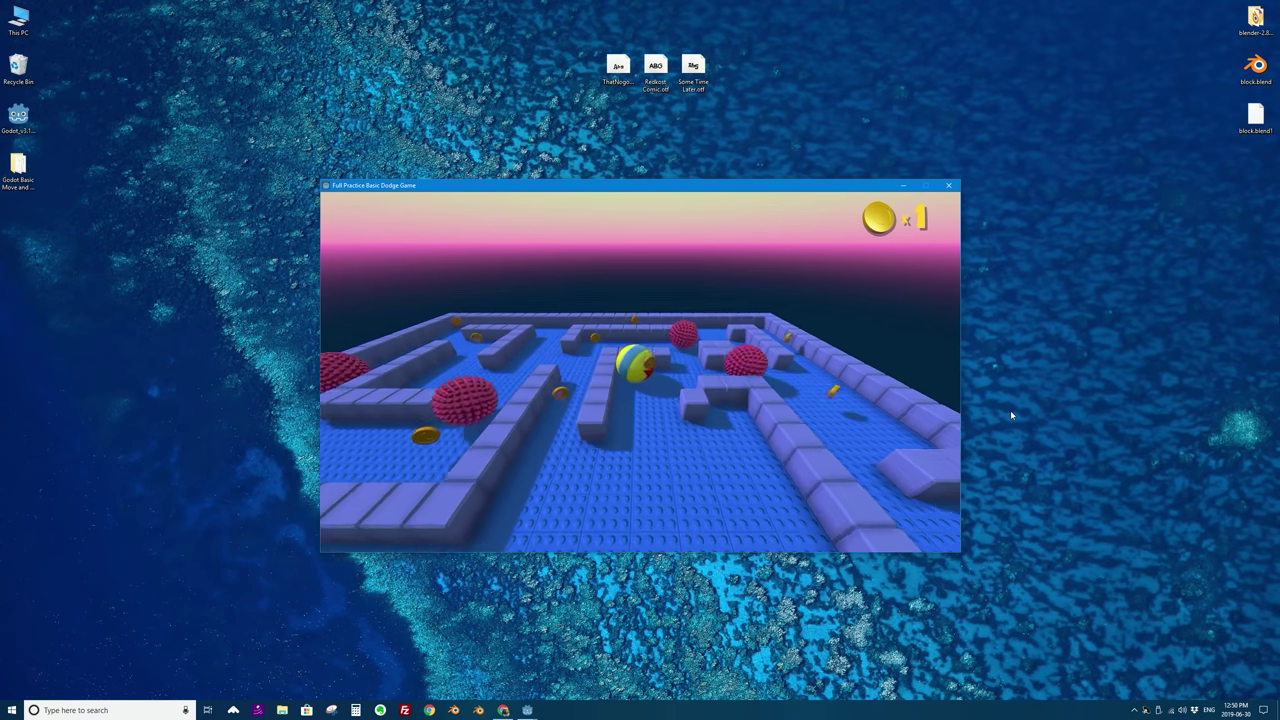
{"action": "key", "text": "Up"}
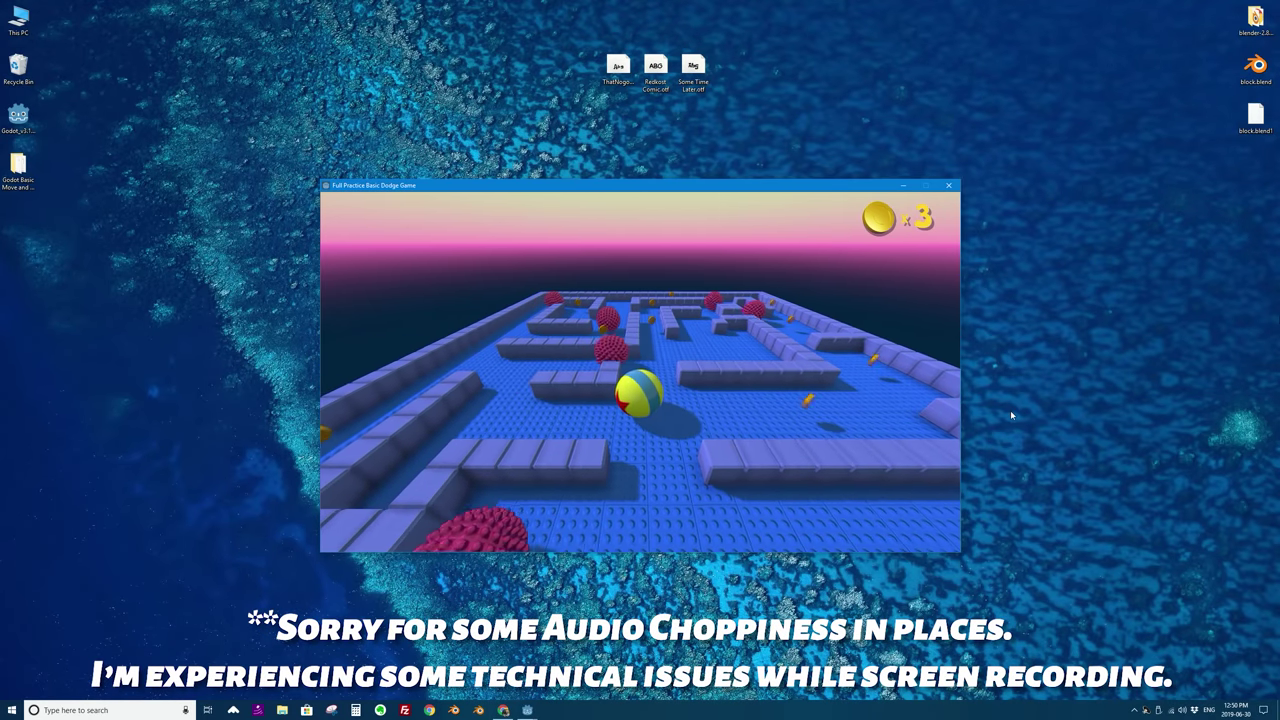
{"action": "key", "text": "Up"}
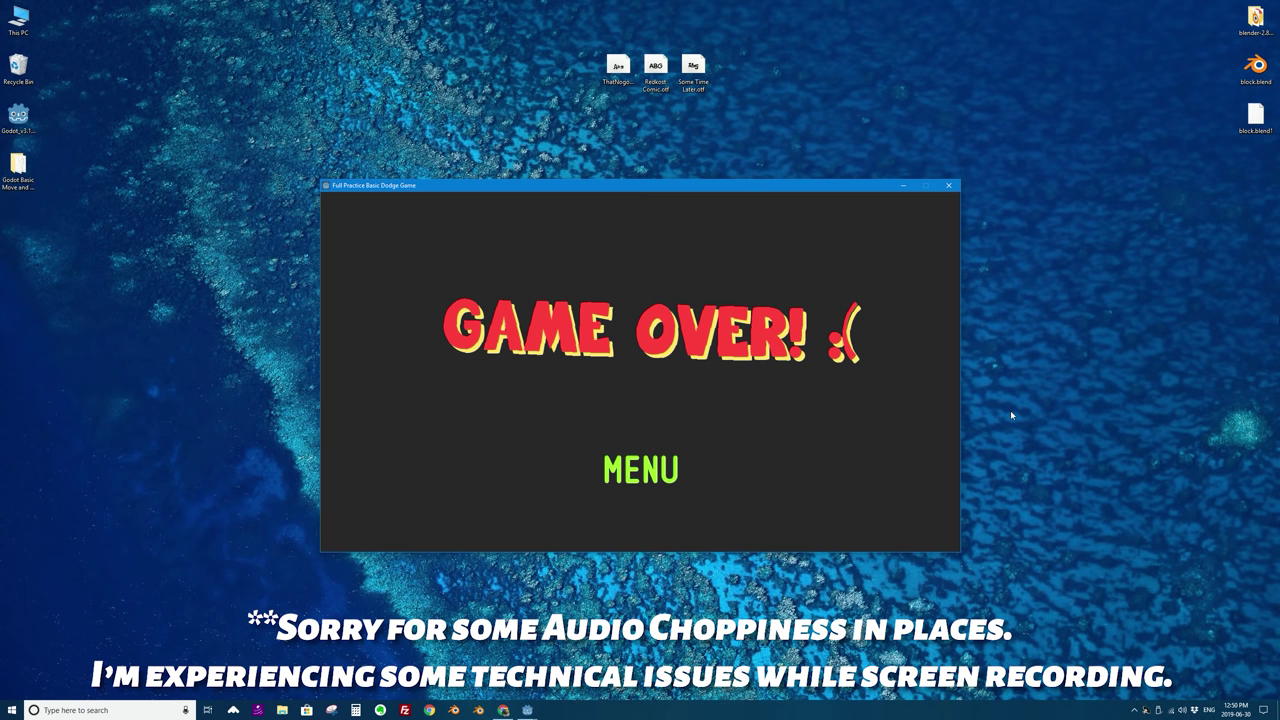
Return to the title menu from the game-over screen and play another round, collecting coins.
{"action": "left_click", "coordinate": [640, 470]}
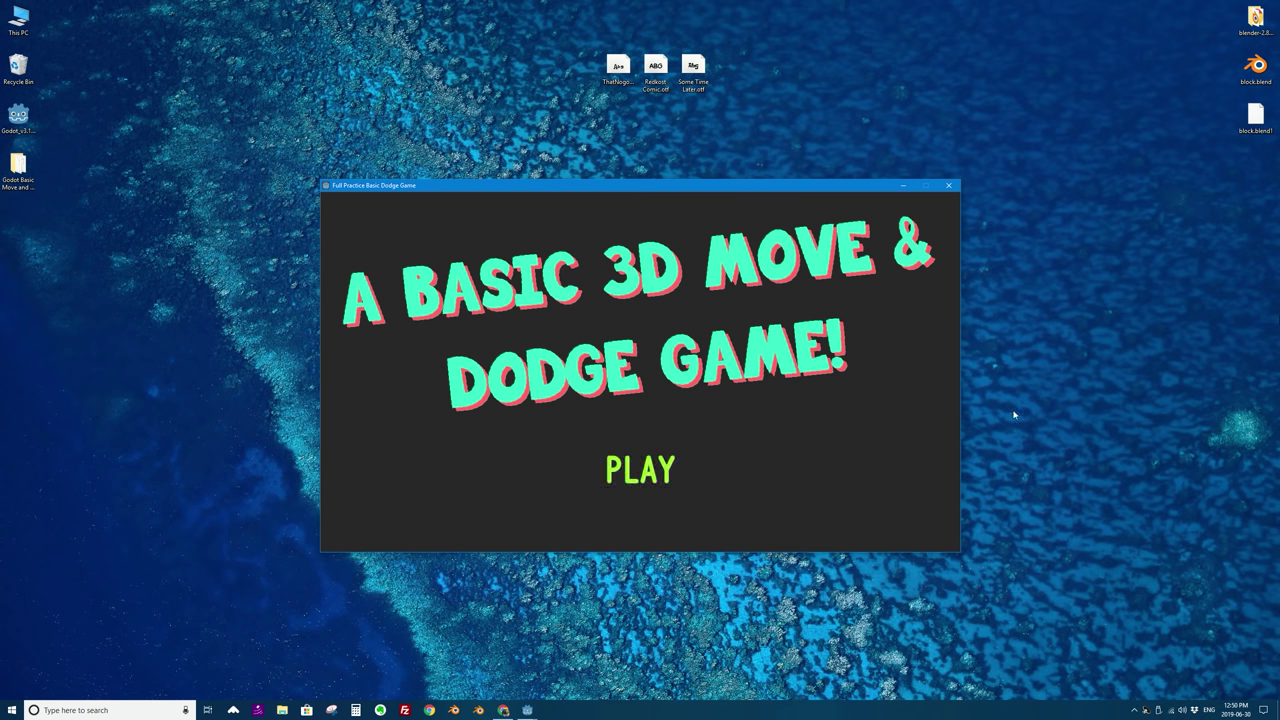
{"action": "left_click", "coordinate": [655, 468]}
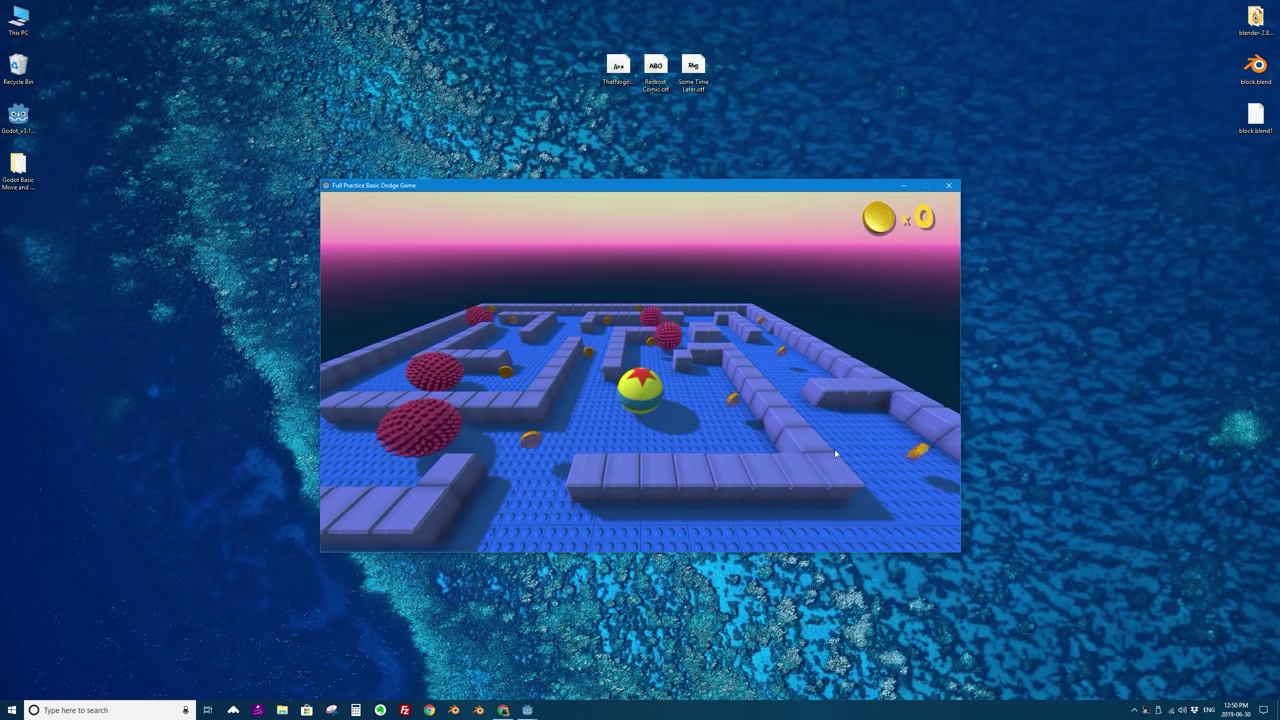
{"action": "key", "text": "Left"}
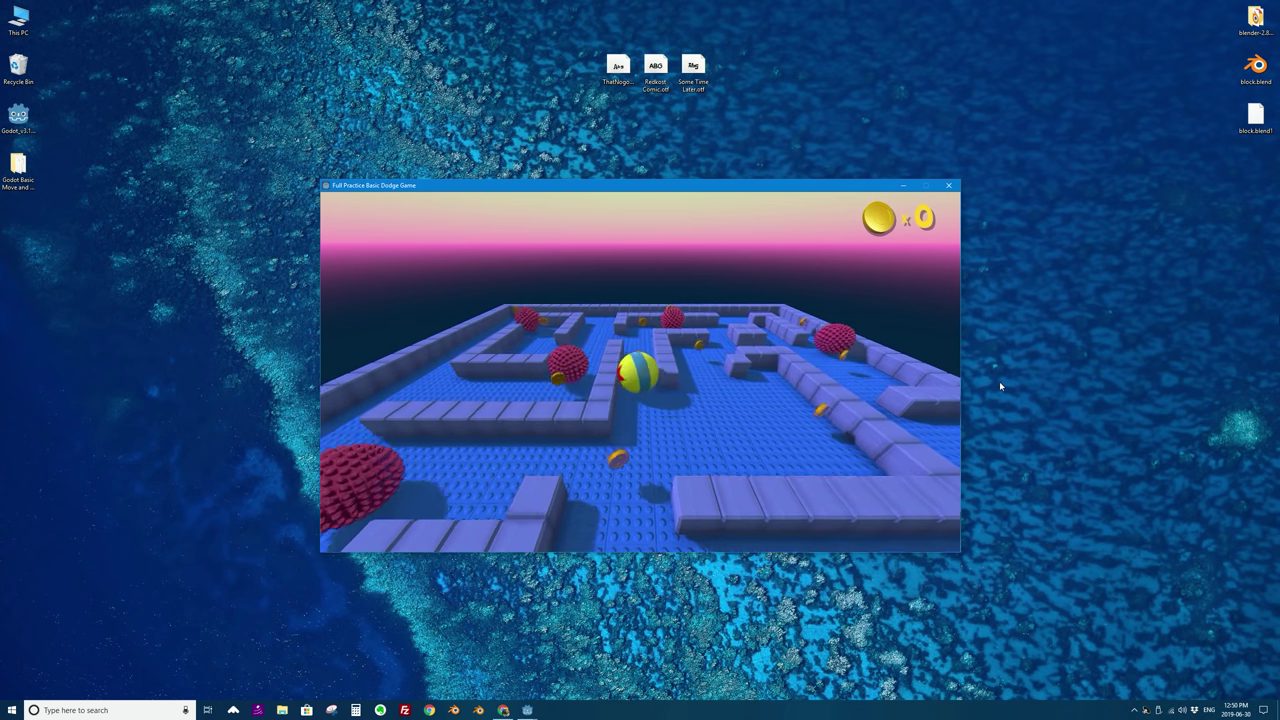
{"action": "key", "text": "Right"}
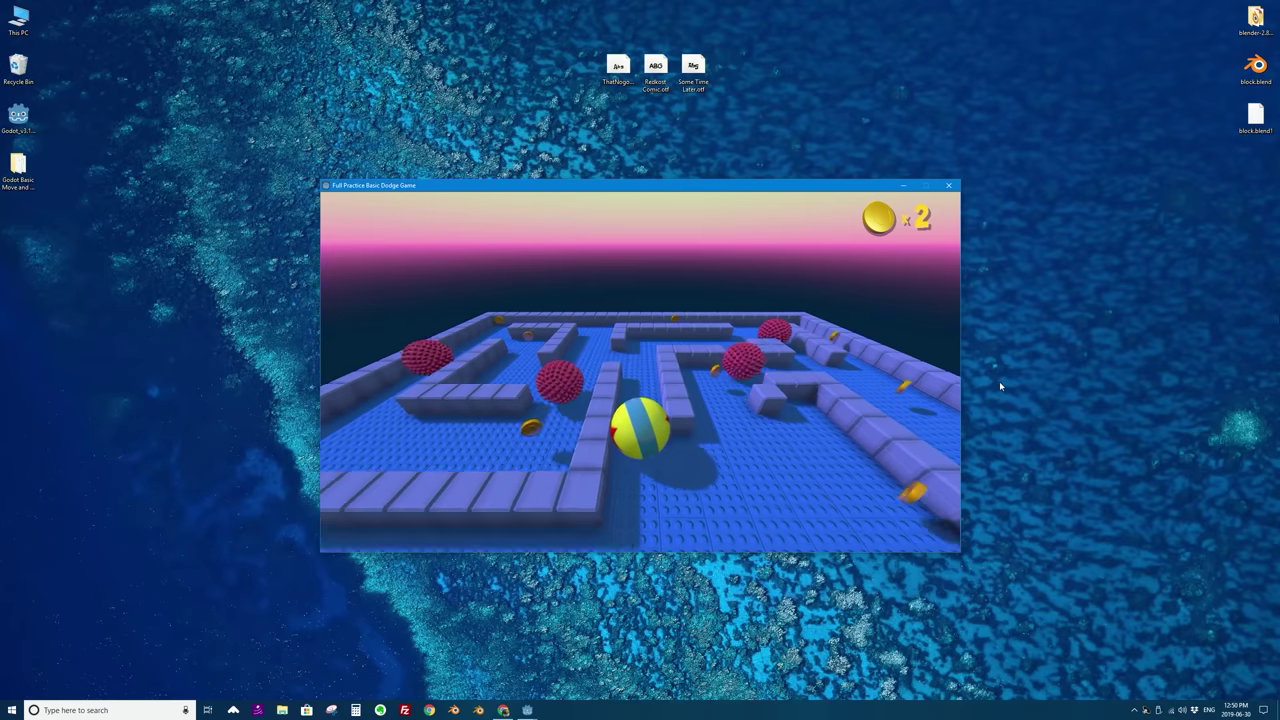
{"action": "key", "text": "Up"}
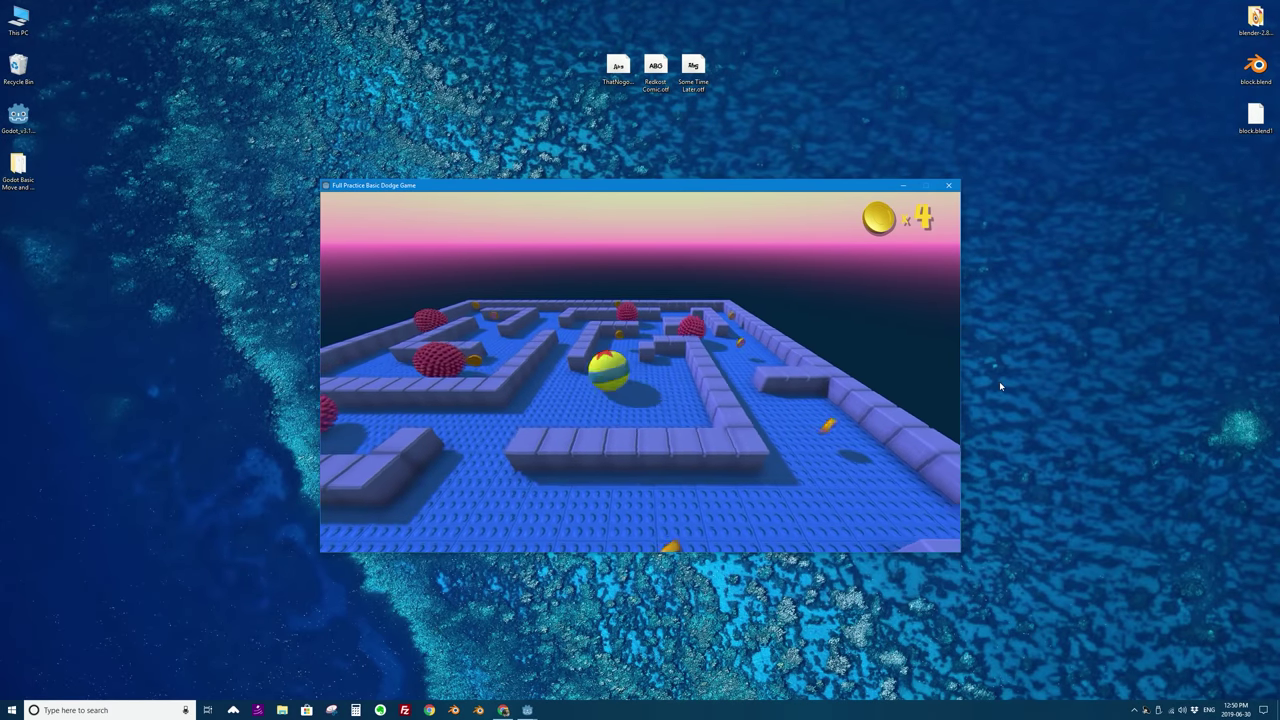
{"action": "key", "text": "Up"}
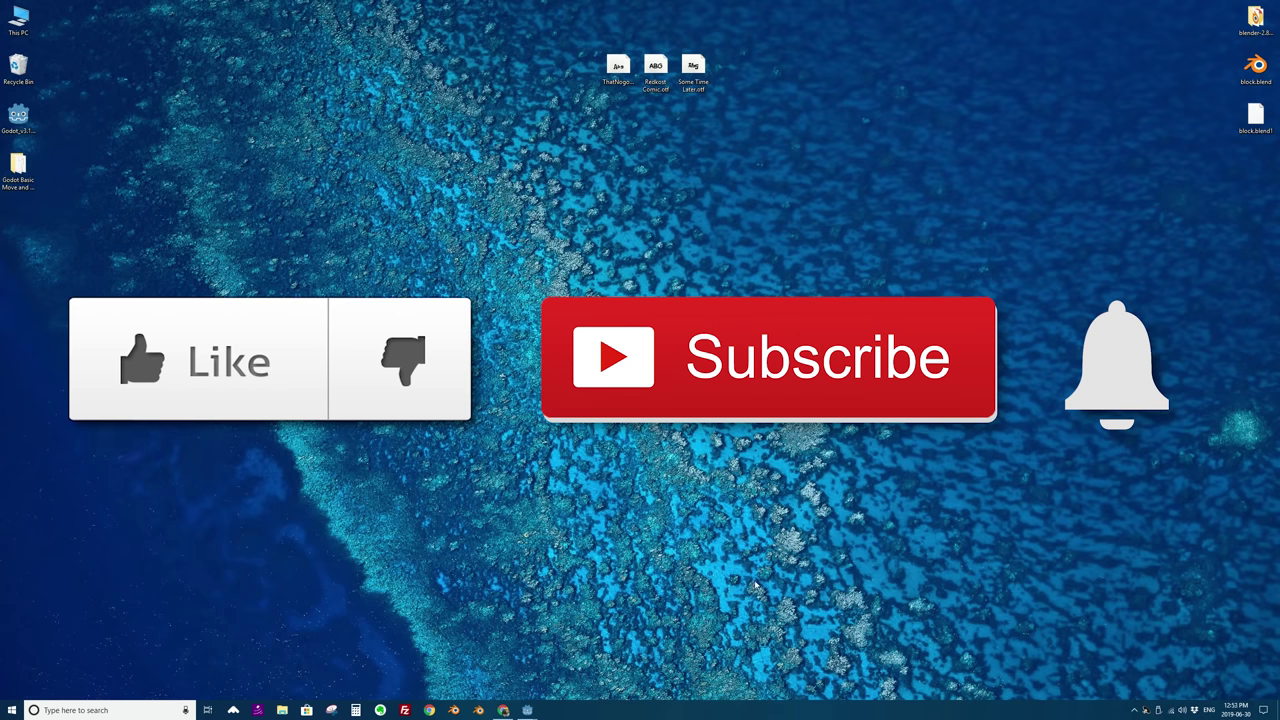
Switch to the Godot editor and examine the GridMap's block library and maze layout in the Level scene.
{"action": "mouse_move", "coordinate": [527, 708]}
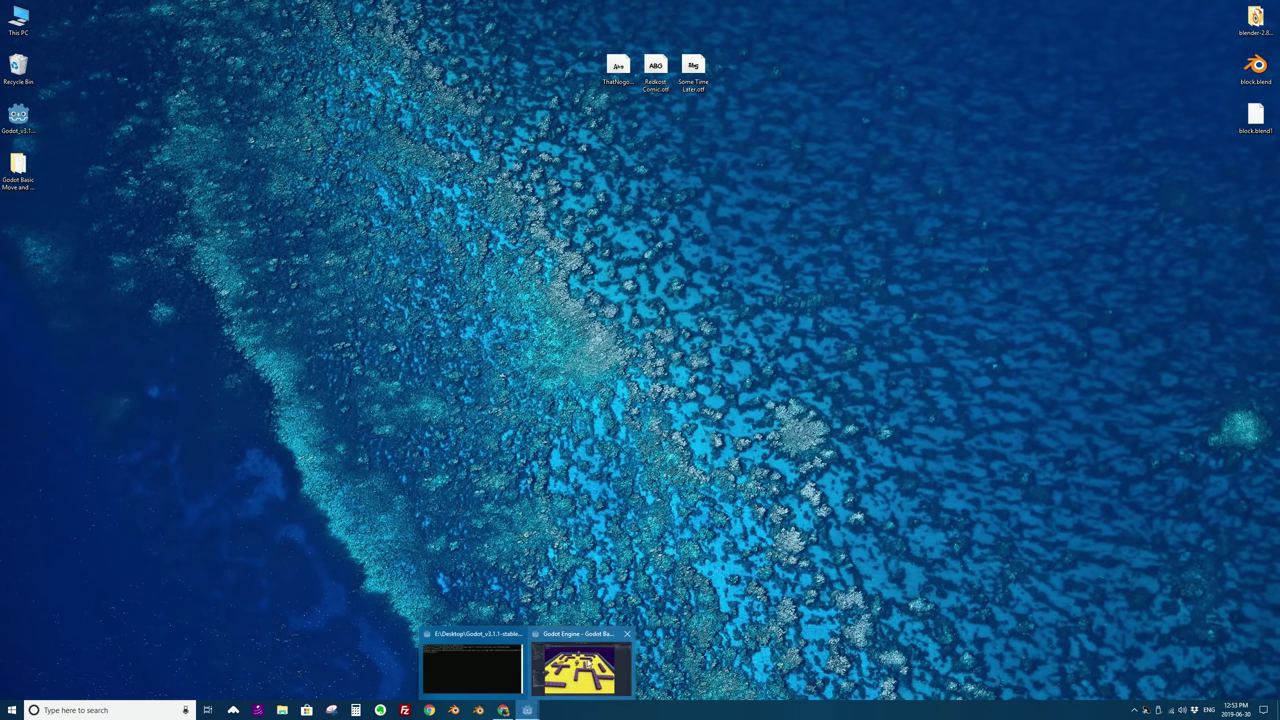
{"action": "left_click", "coordinate": [580, 665]}
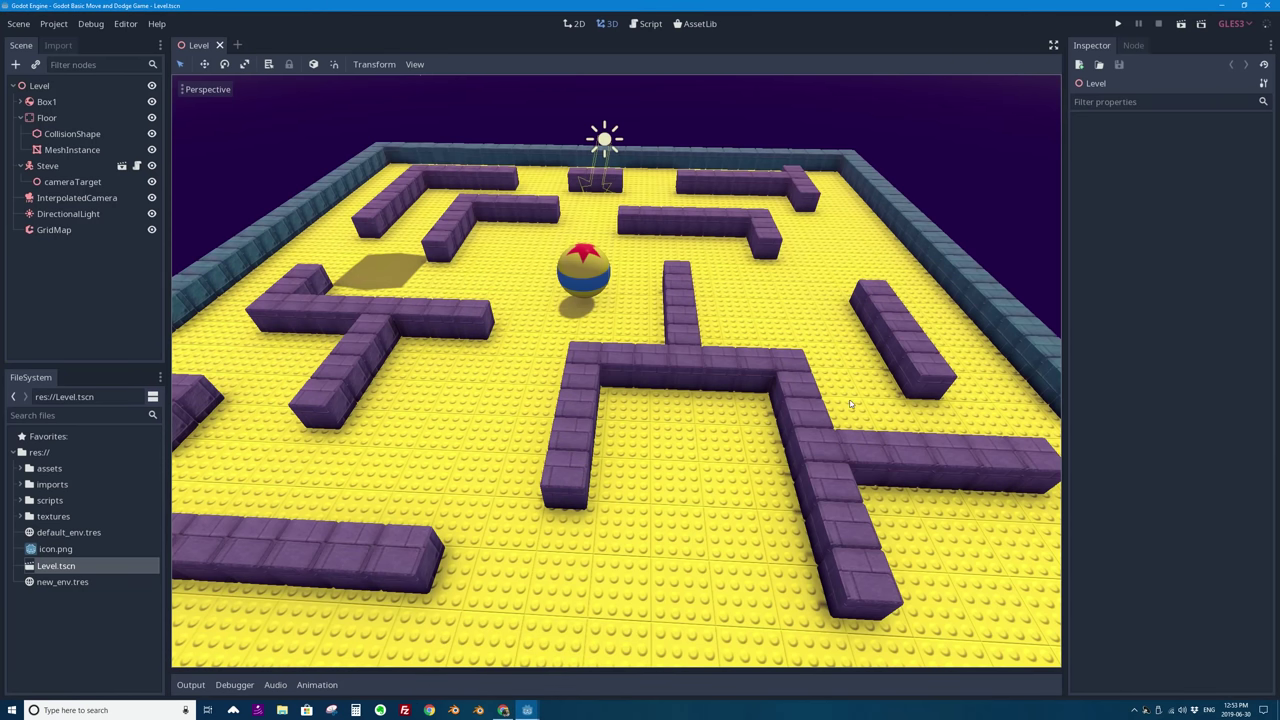
{"action": "scroll", "coordinate": [772, 297], "scroll_direction": "down", "scroll_amount": 5}
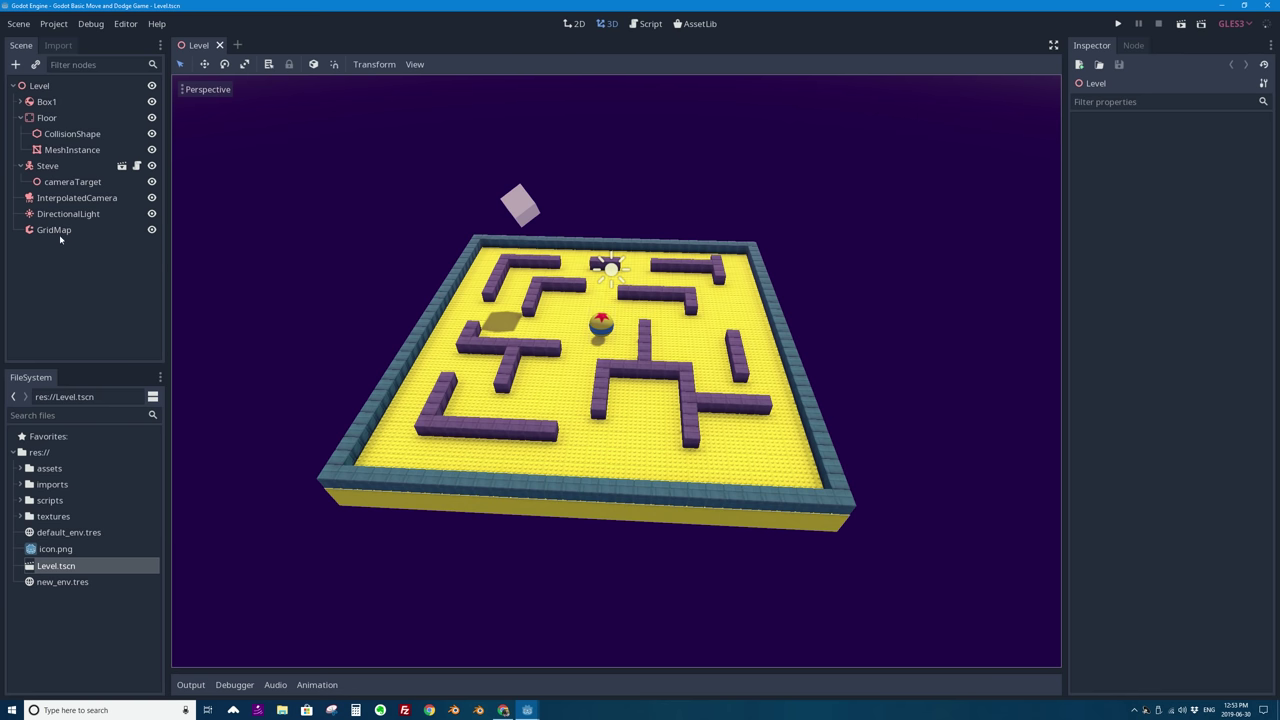
{"action": "left_click", "coordinate": [57, 231]}
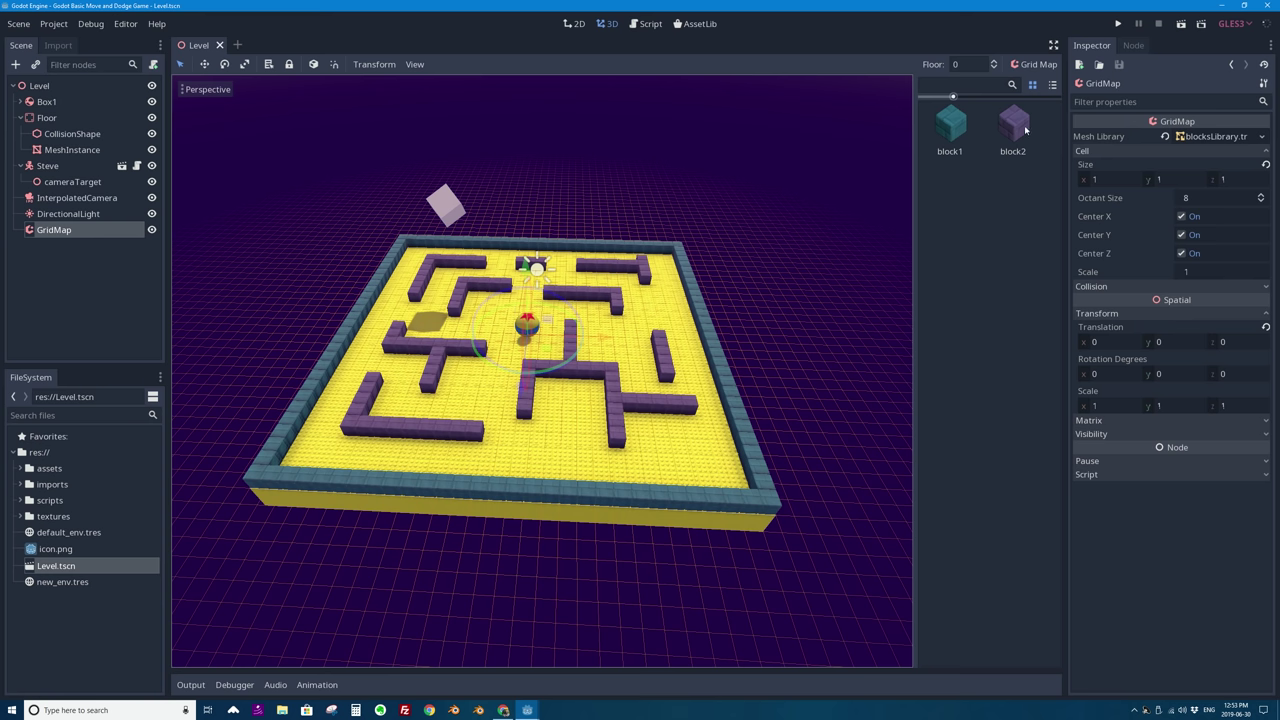
{"action": "scroll", "coordinate": [552, 312], "scroll_direction": "up", "scroll_amount": 5}
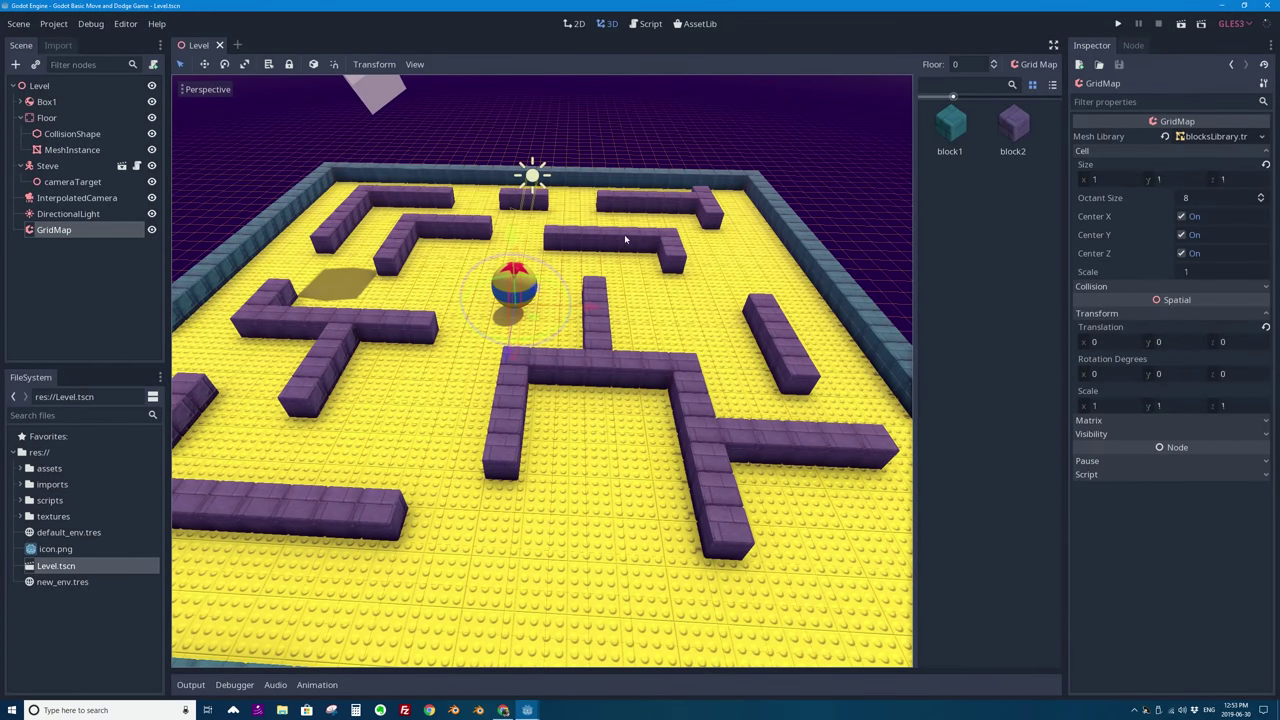
{"action": "middle_click_drag", "start_coordinate": [560, 294], "coordinate": [505, 120]}
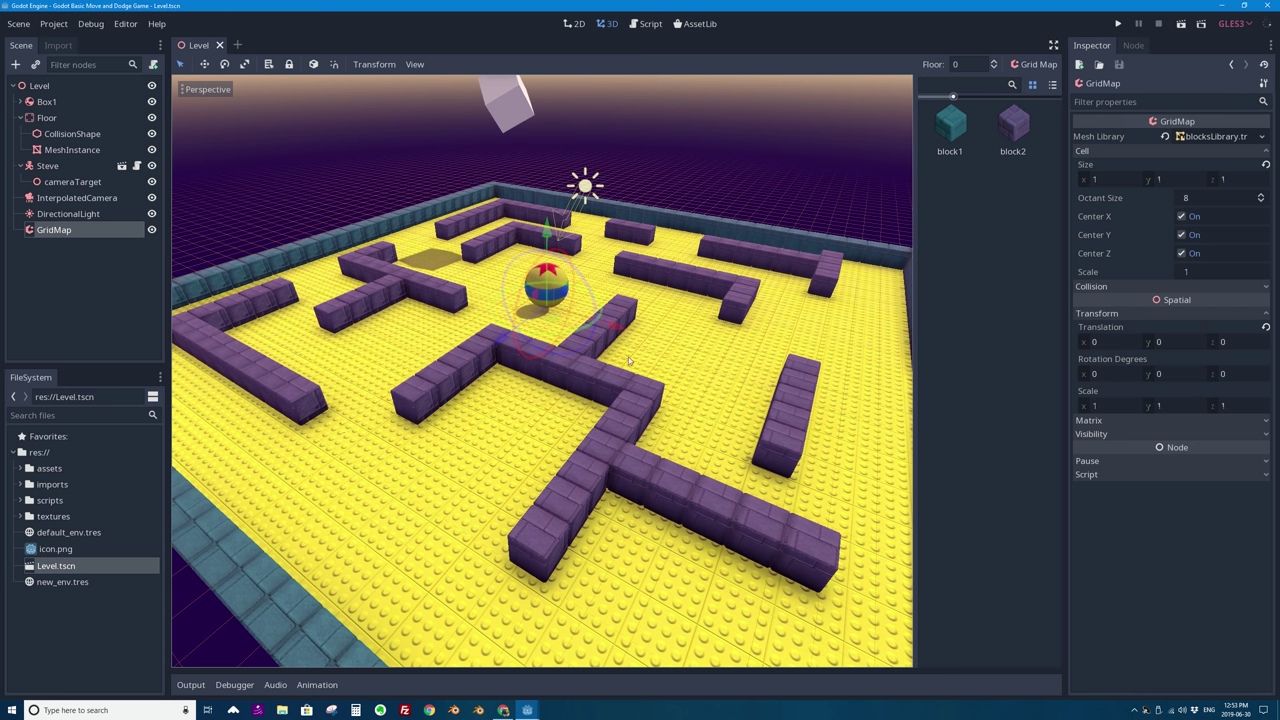
Select the DirectionalLight node and examine its shadow settings and the shadows in the level.
{"action": "left_click", "coordinate": [55, 214]}
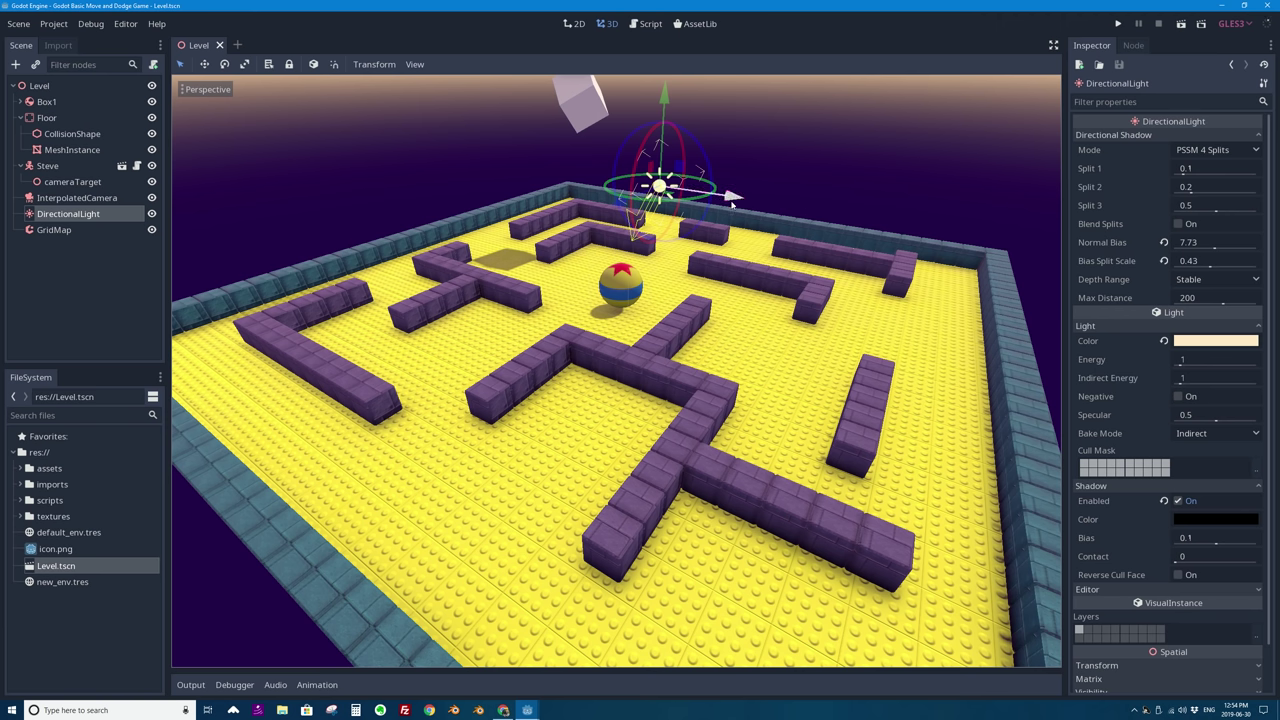
{"action": "middle_click_drag", "start_coordinate": [732, 203], "coordinate": [480, 224]}
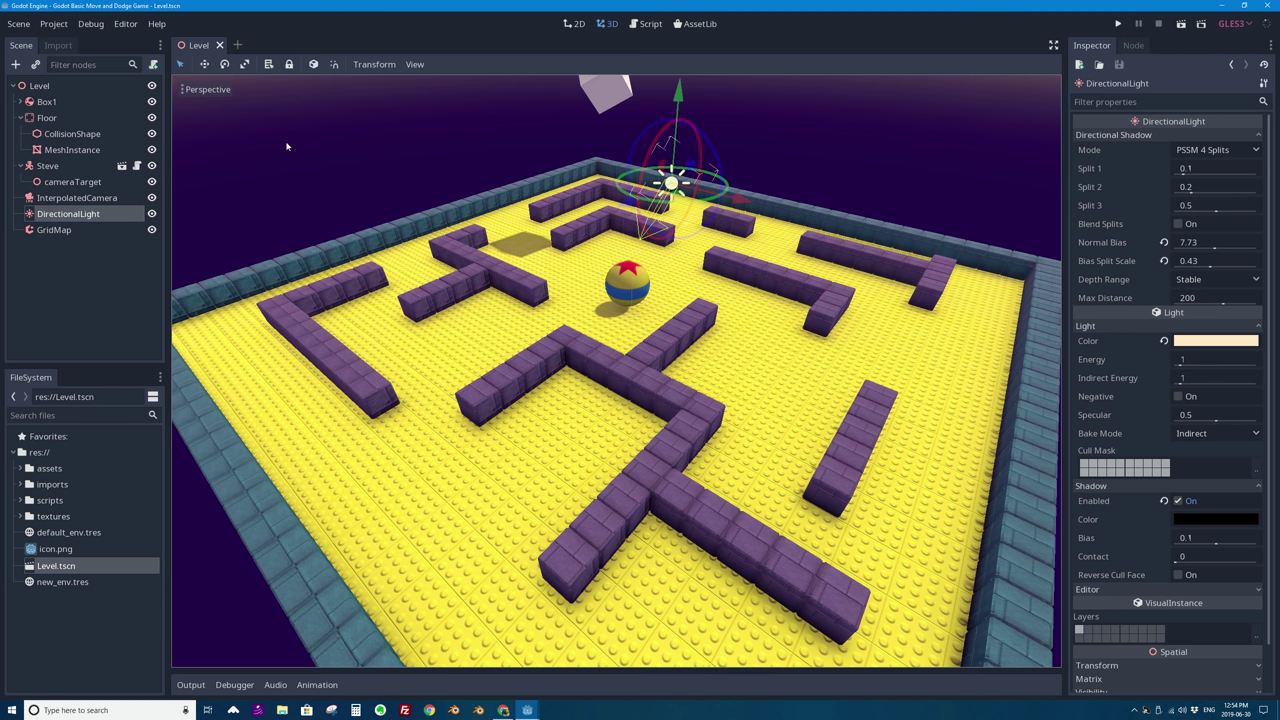
Show the 3D view in orthogonal projection and examine the maze and ball from several angles.
{"action": "left_click", "coordinate": [185, 92]}
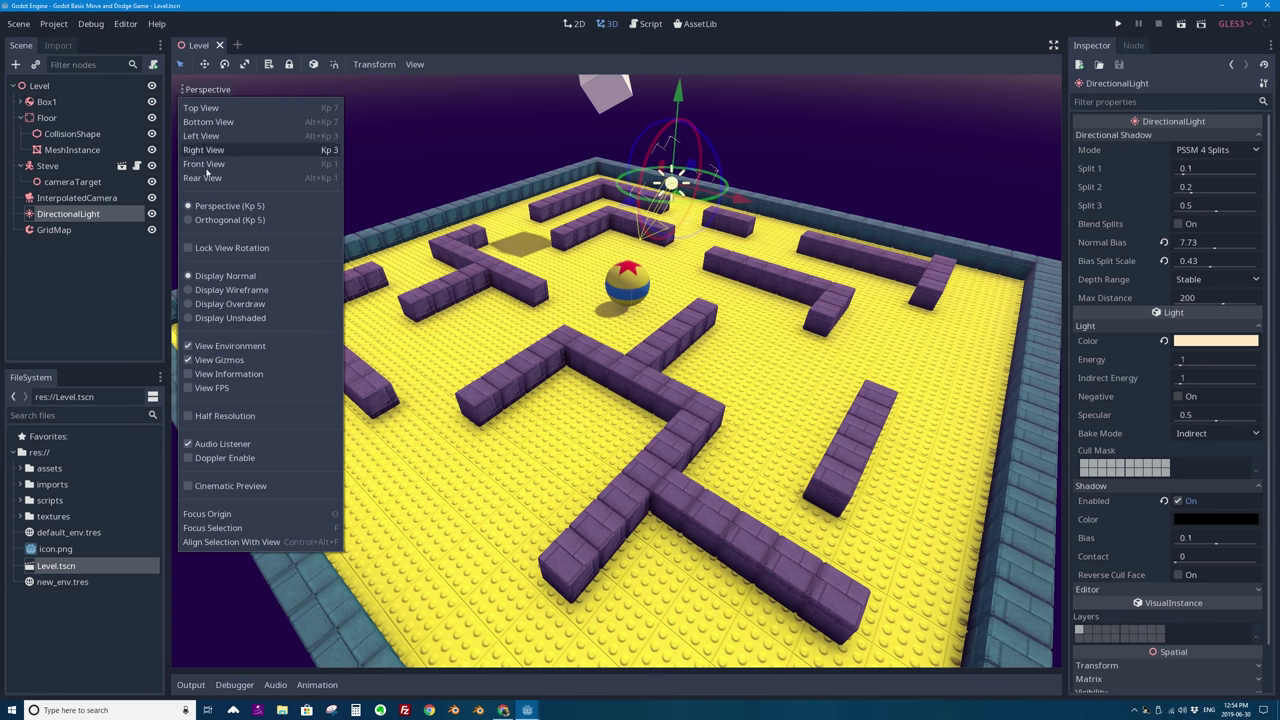
{"action": "left_click", "coordinate": [197, 220]}
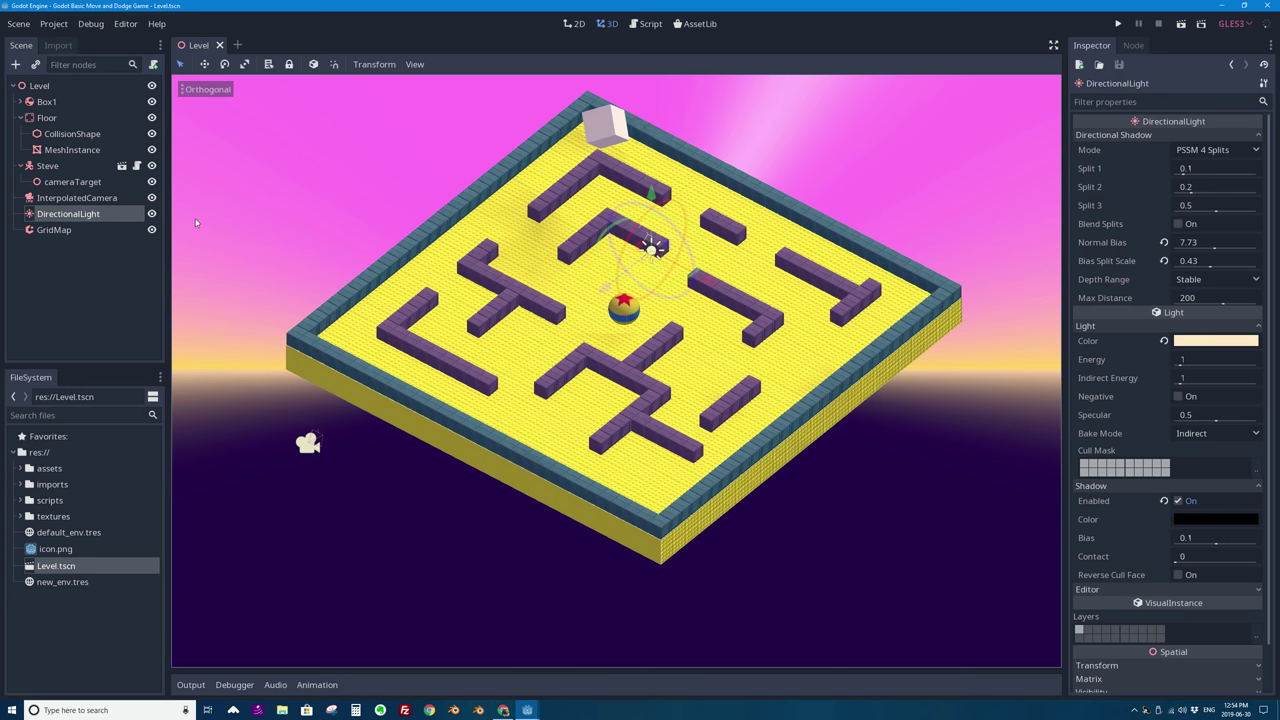
{"action": "middle_click_drag", "start_coordinate": [586, 219], "coordinate": [560, 205]}
{"action": "scroll", "coordinate": [557, 203], "scroll_direction": "up", "scroll_amount": 3}
{"action": "scroll", "coordinate": [557, 203], "scroll_direction": "up", "scroll_amount": 2}
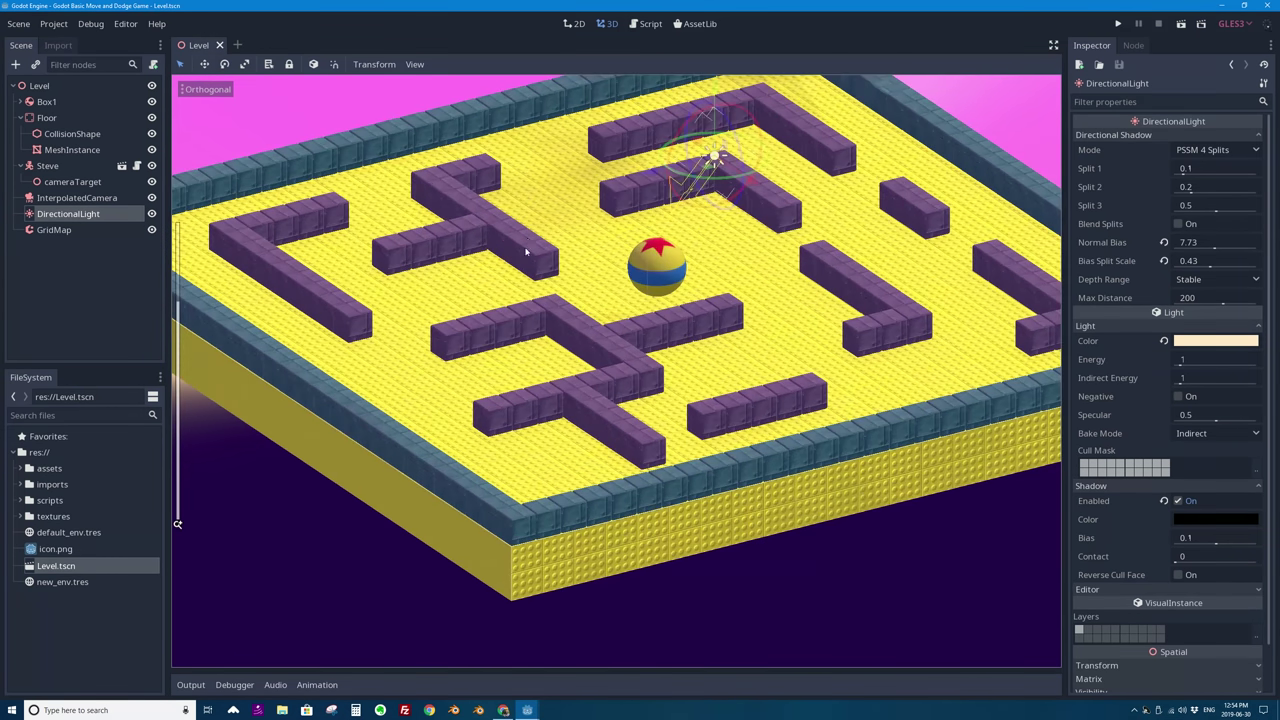
{"action": "scroll", "coordinate": [488, 349], "scroll_direction": "down", "scroll_amount": 2}
{"action": "middle_click_drag", "start_coordinate": [488, 349], "coordinate": [543, 334]}
{"action": "scroll", "coordinate": [580, 283], "scroll_direction": "up", "scroll_amount": 2}
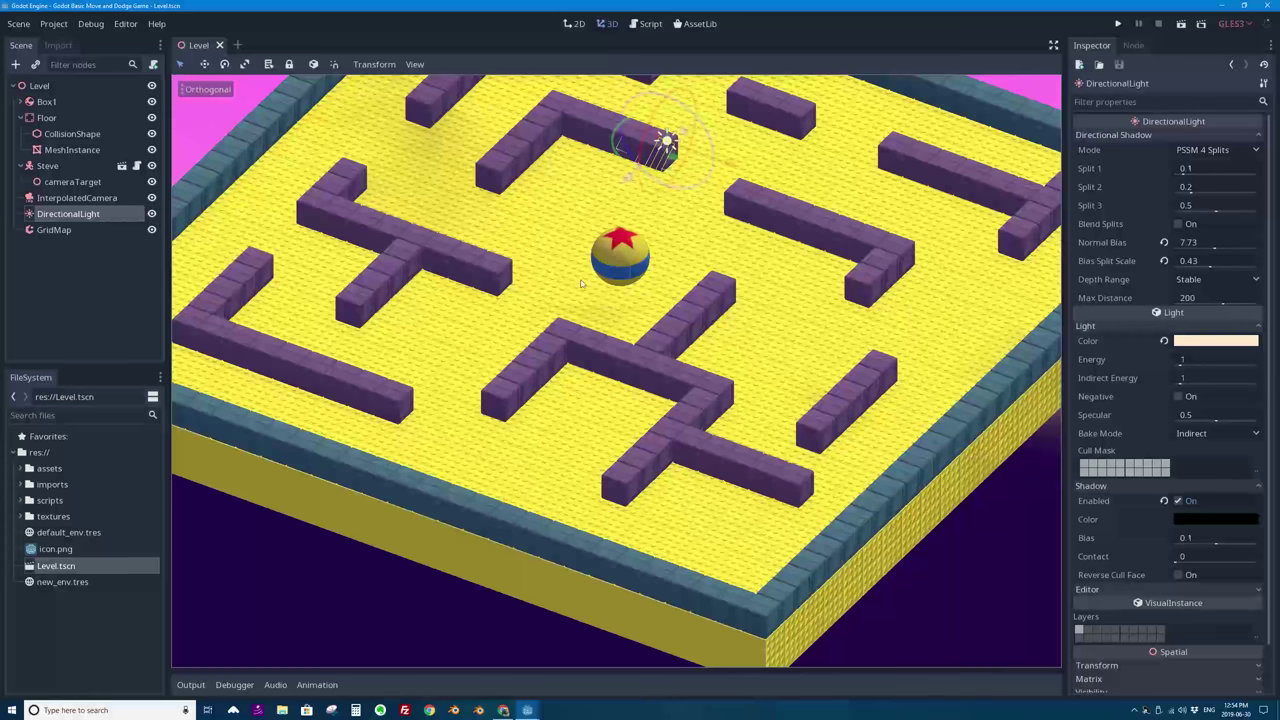
Return the 3D view to perspective projection with most of the maze in view.
{"action": "left_click", "coordinate": [205, 92]}
{"action": "left_click", "coordinate": [229, 206]}
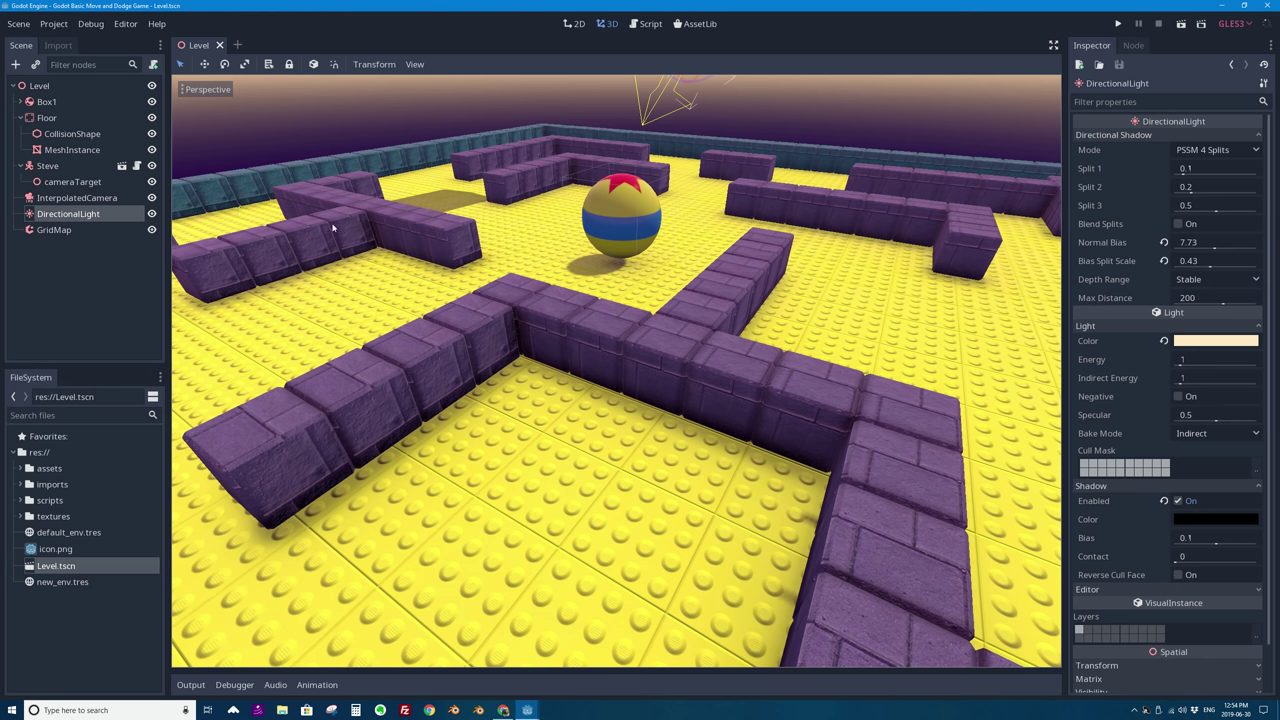
{"action": "scroll", "coordinate": [940, 250], "scroll_direction": "down", "scroll_amount": 5}
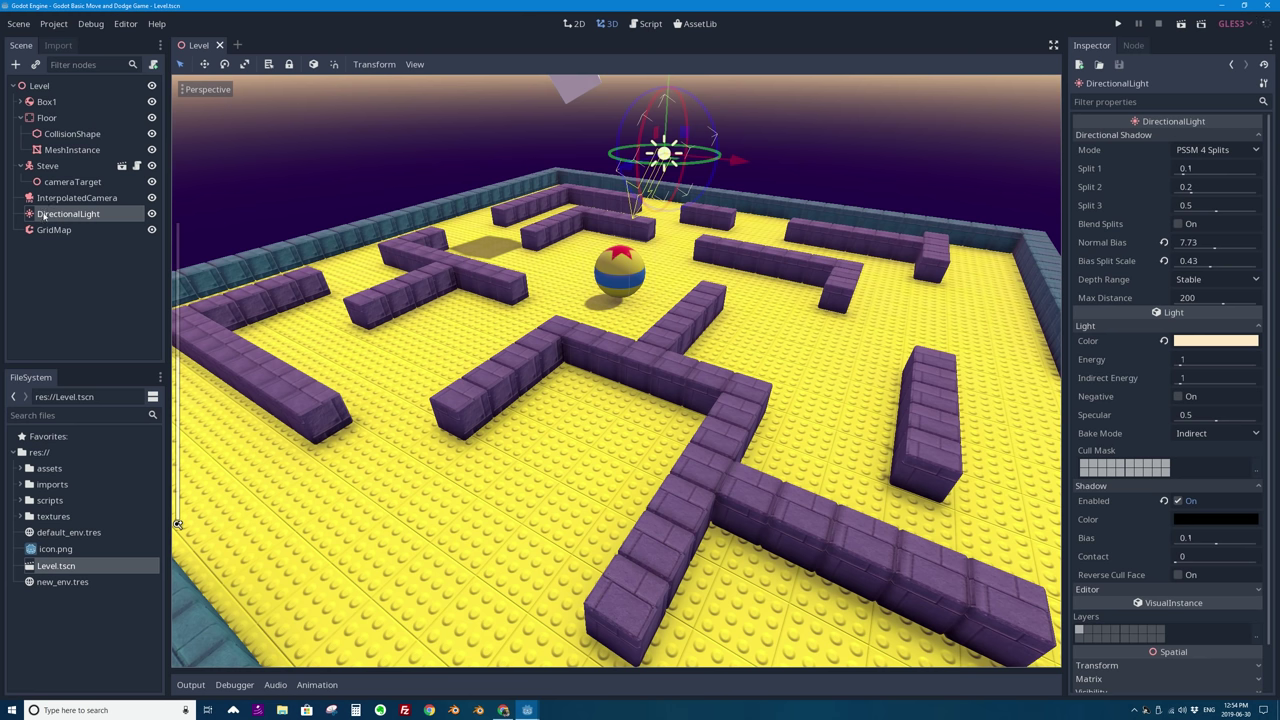
Reset the DirectionalLight's Normal Bias to 0.8 and its Bias Split Scale to 0.25.
{"action": "left_click", "coordinate": [44, 214]}
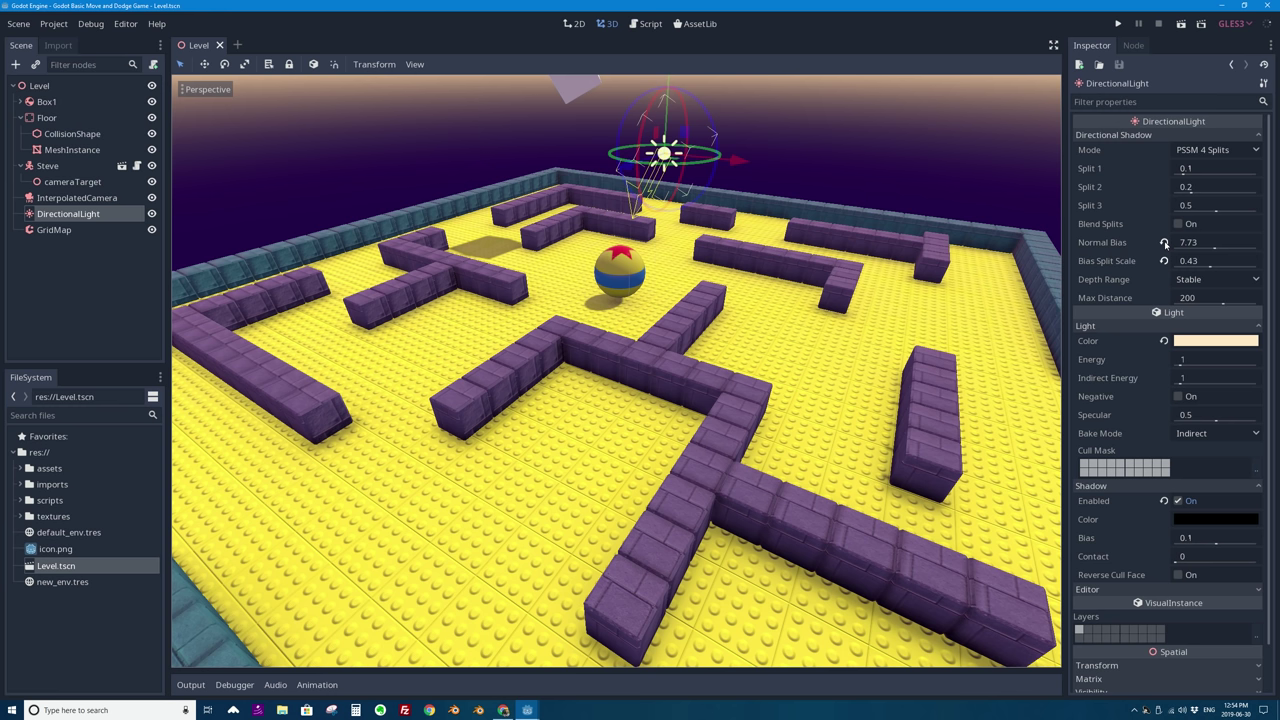
{"action": "left_click", "coordinate": [1164, 243]}
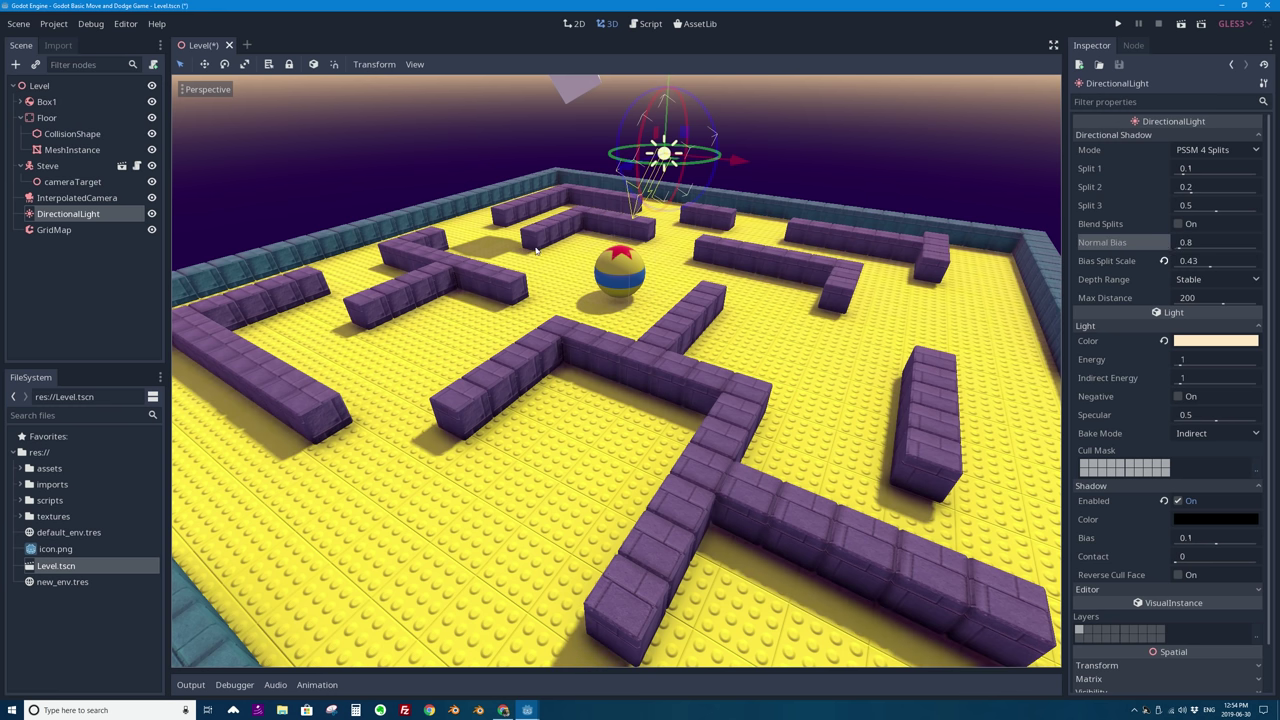
{"action": "left_click", "coordinate": [1164, 261]}
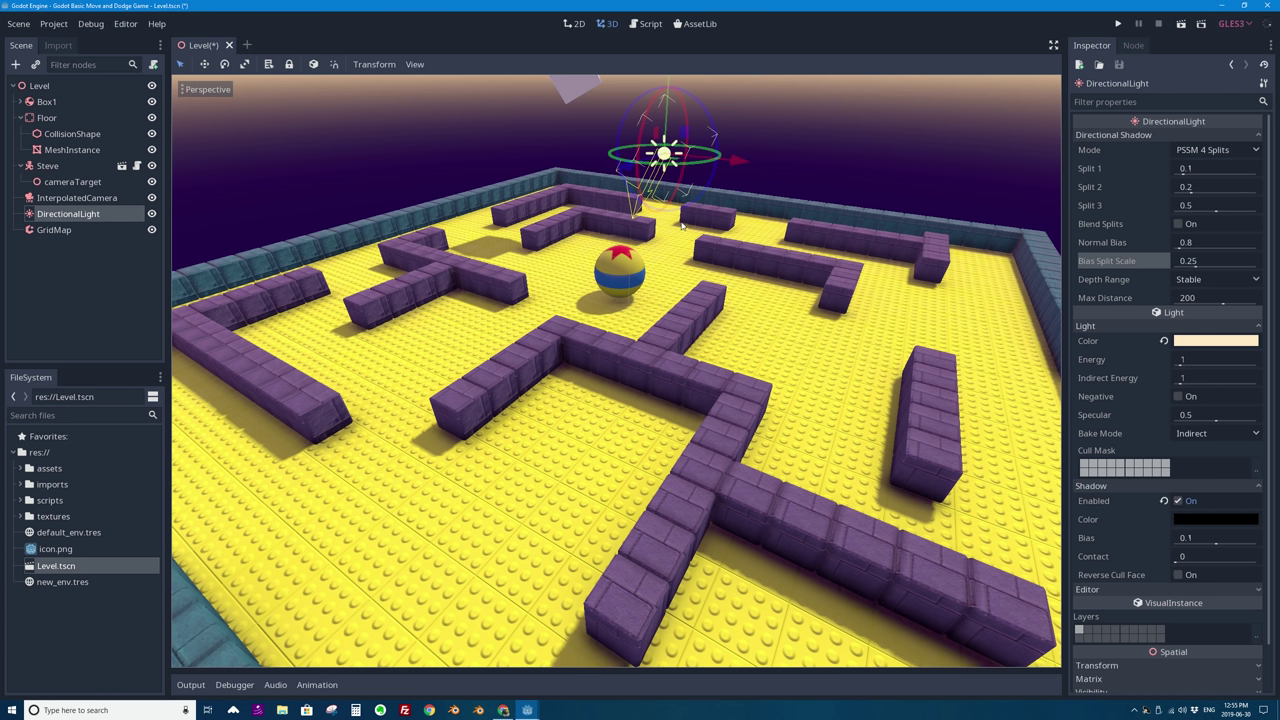
Open a new empty scene alongside Level and save the changes to the Level scene.
{"action": "left_click", "coordinate": [247, 45]}
{"action": "left_click", "coordinate": [204, 46]}
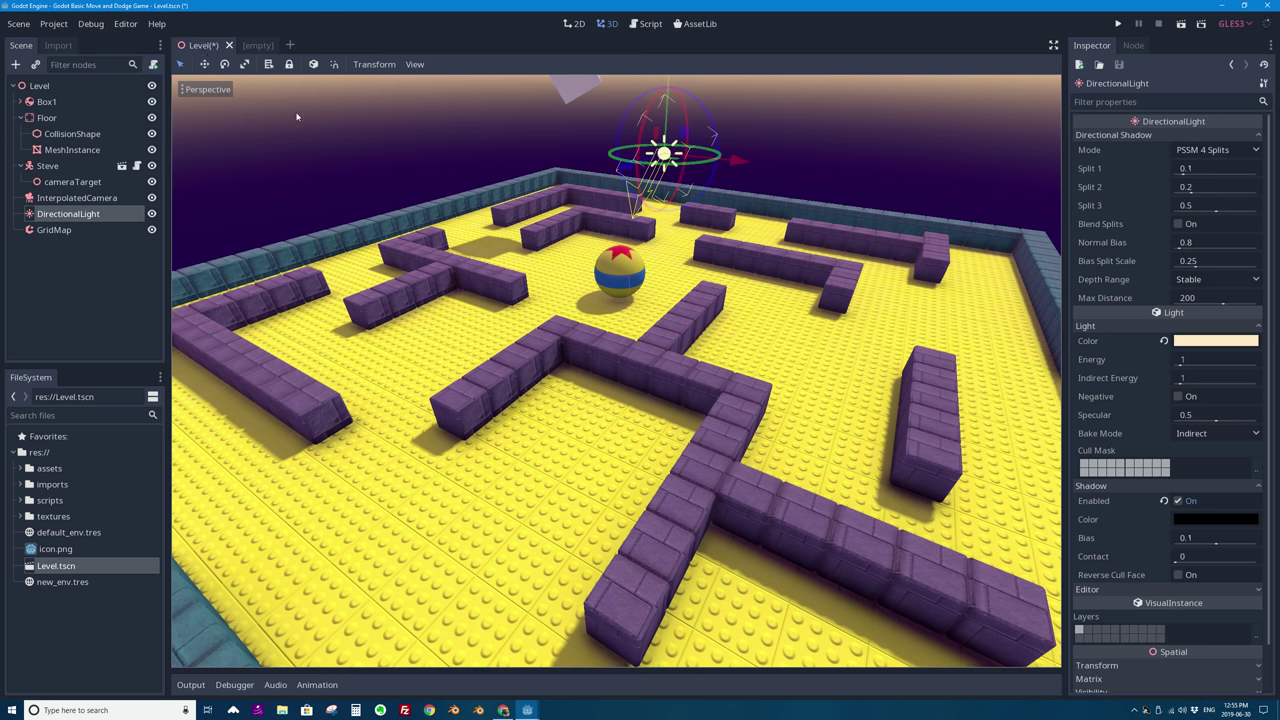
{"action": "key", "text": "ctrl+s"}
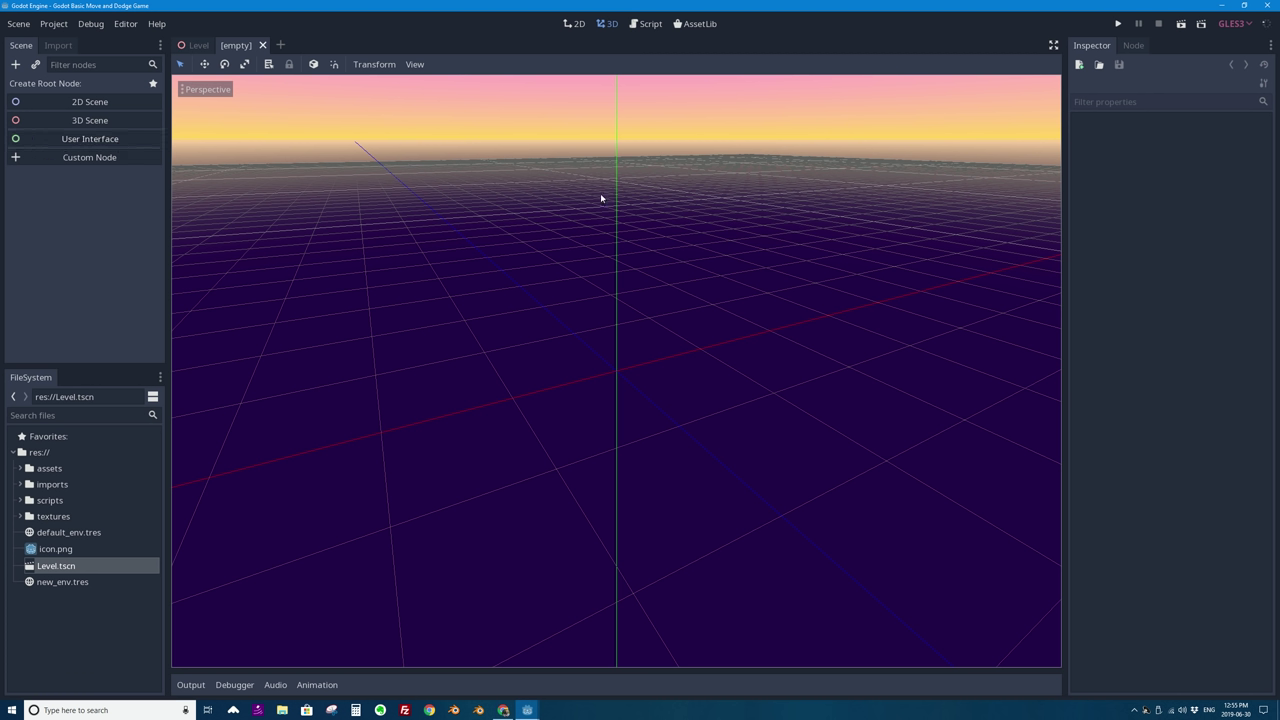
Switch the empty scene to the 2D workspace and create a User Interface root node.
{"action": "left_click", "coordinate": [576, 25]}
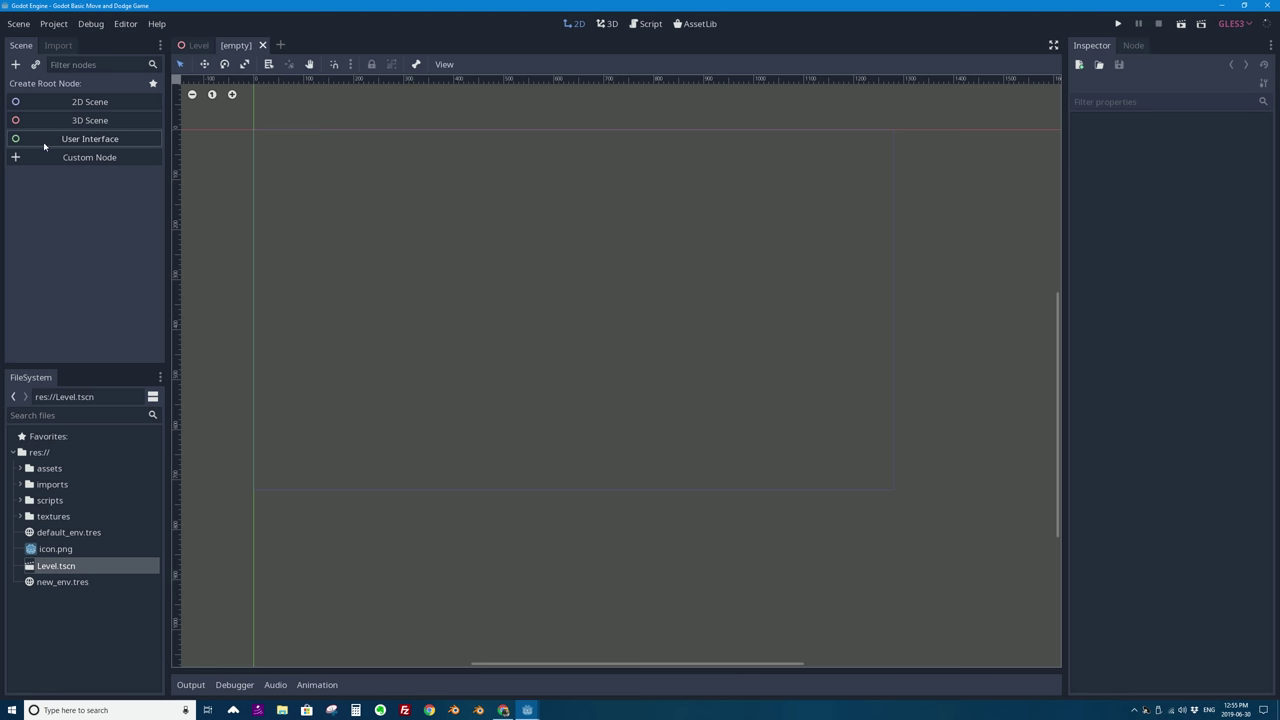
{"action": "left_click", "coordinate": [80, 140]}
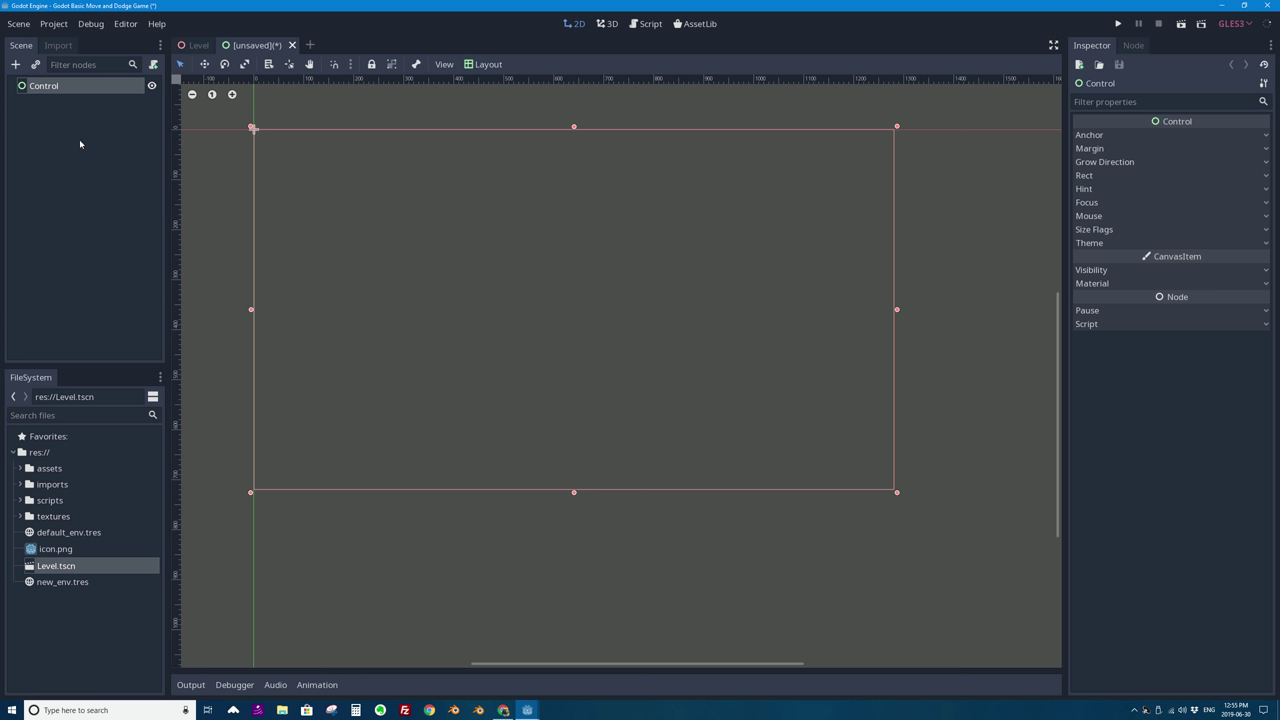
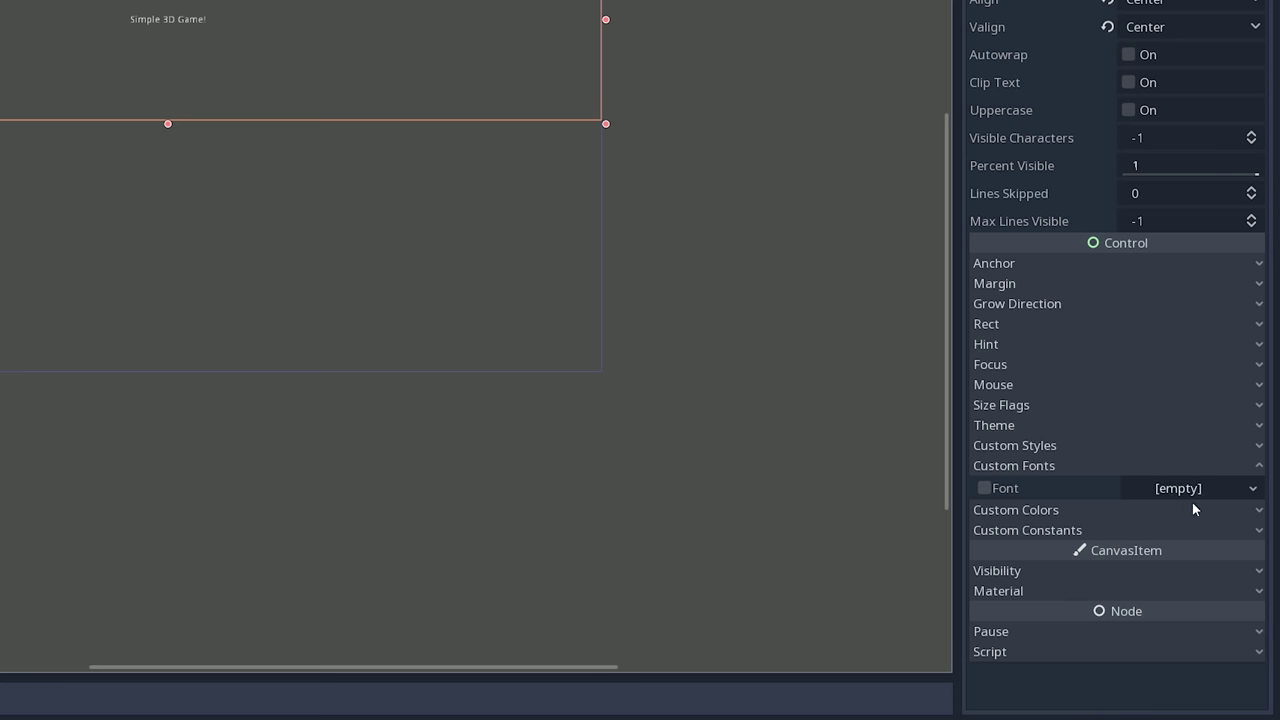
Enable the custom font override on the "Simple 3D Game!" label and assign it a new DynamicFont.
{"action": "left_click", "coordinate": [985, 489]}
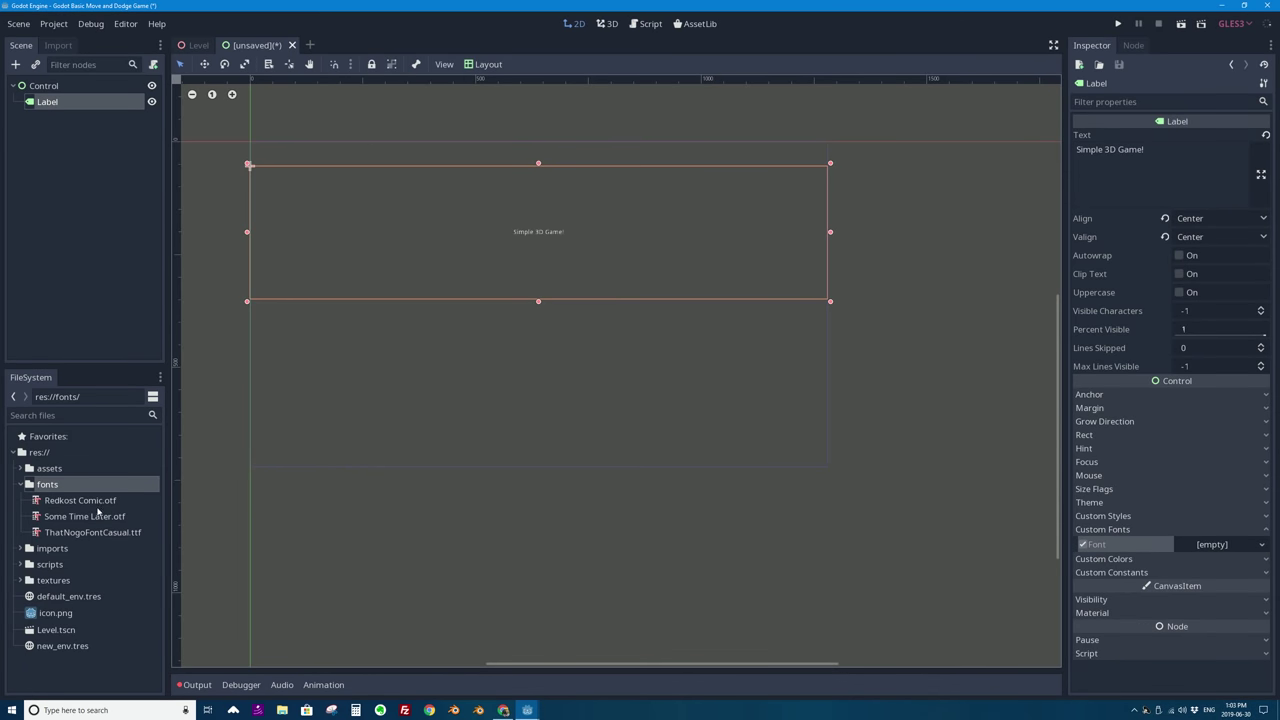
{"action": "left_click_drag", "start_coordinate": [97, 506], "coordinate": [110, 536]}
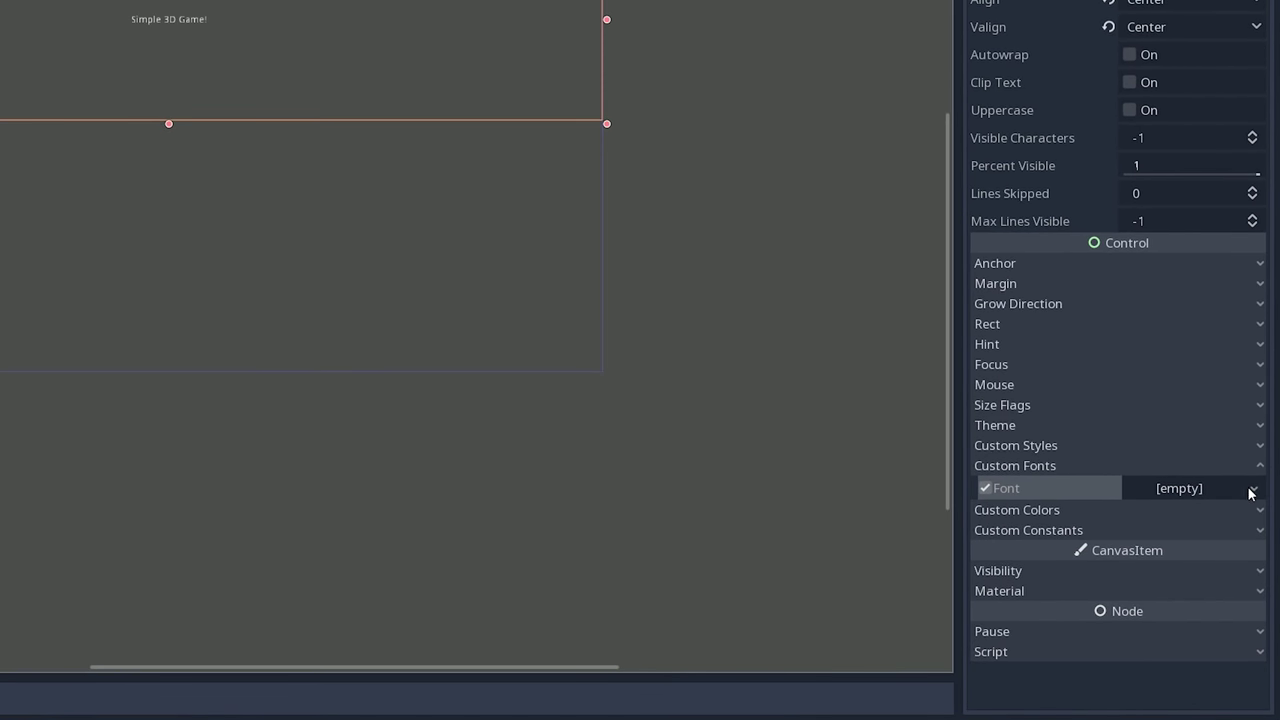
{"action": "left_click", "coordinate": [1252, 490]}
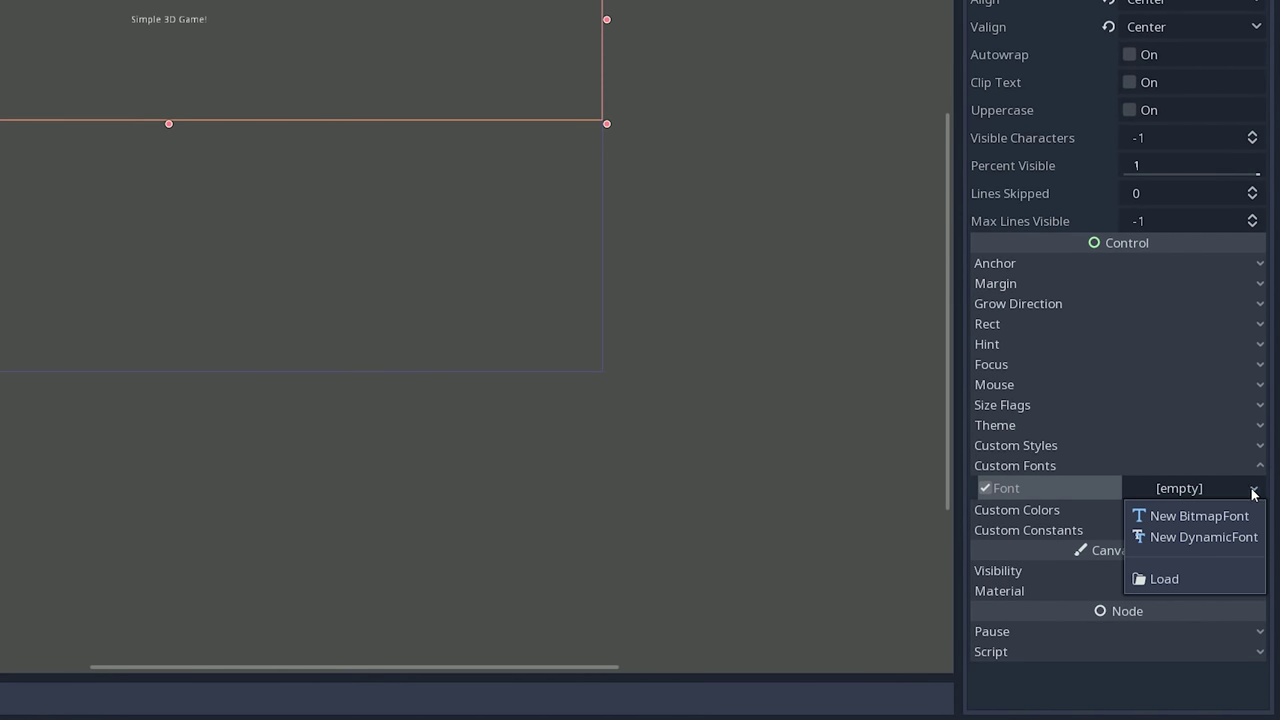
{"action": "left_click", "coordinate": [1186, 543]}
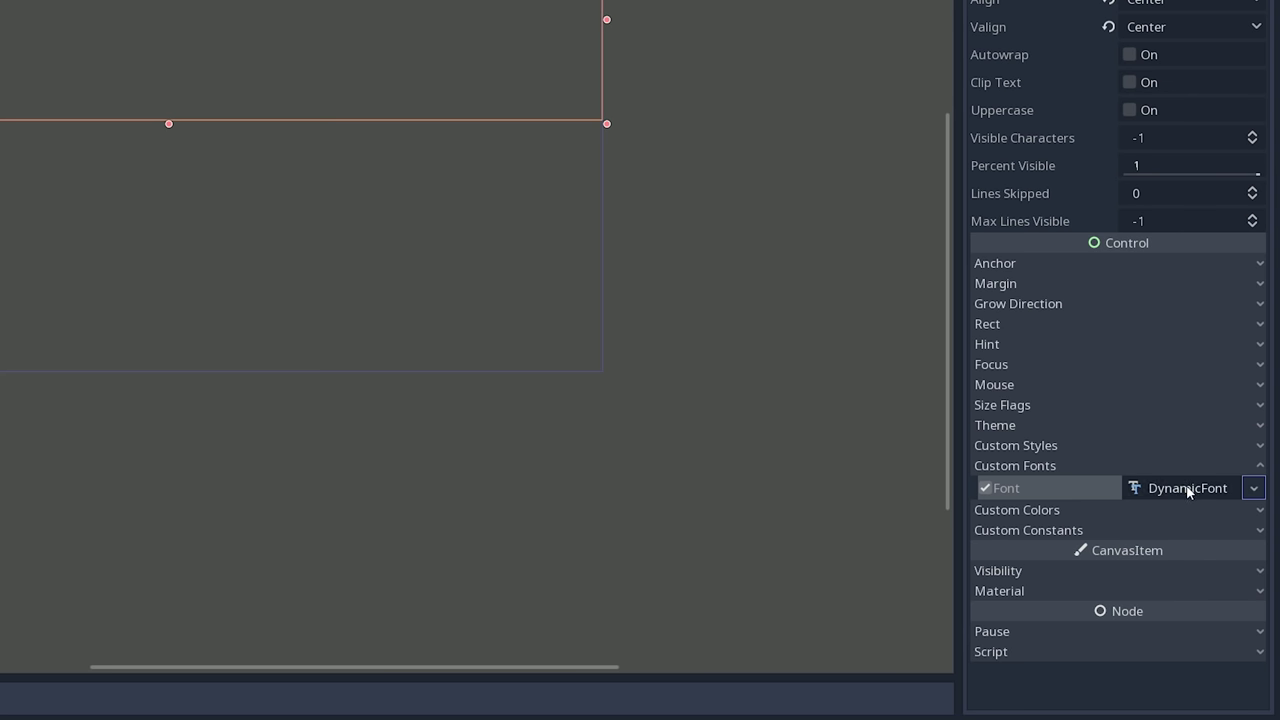
Assign the brush-lettered font from the project's fonts folder as the Font Data of the label's DynamicFont.
{"action": "left_click", "coordinate": [1186, 488]}
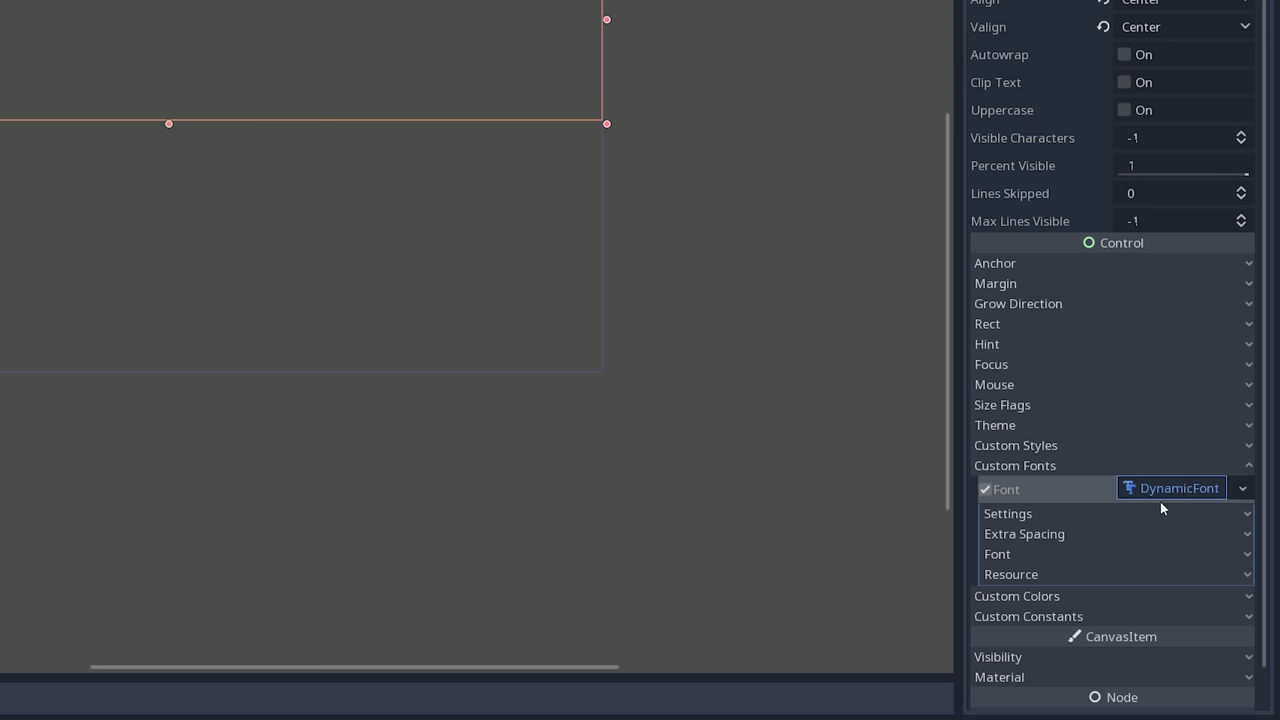
{"action": "left_click", "coordinate": [1172, 487]}
{"action": "left_click", "coordinate": [1177, 490]}
{"action": "left_click", "coordinate": [997, 555]}
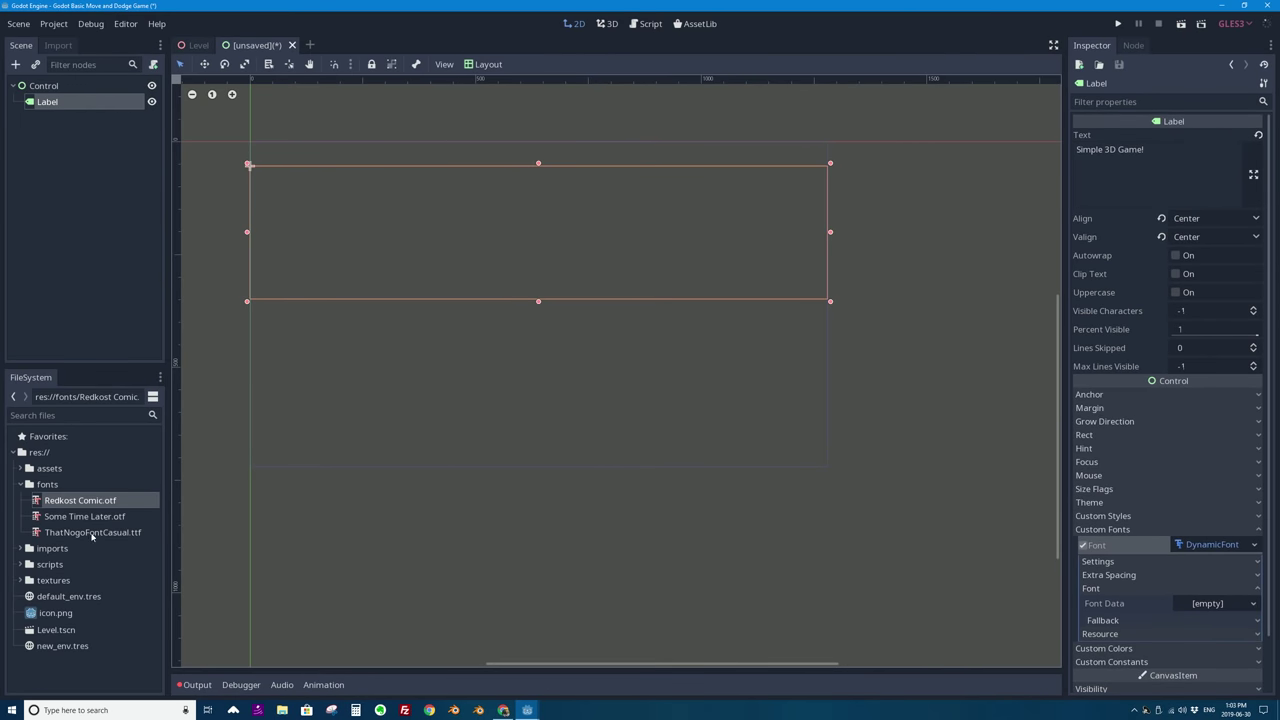
{"action": "left_click_drag", "start_coordinate": [60, 535], "coordinate": [1200, 603]}
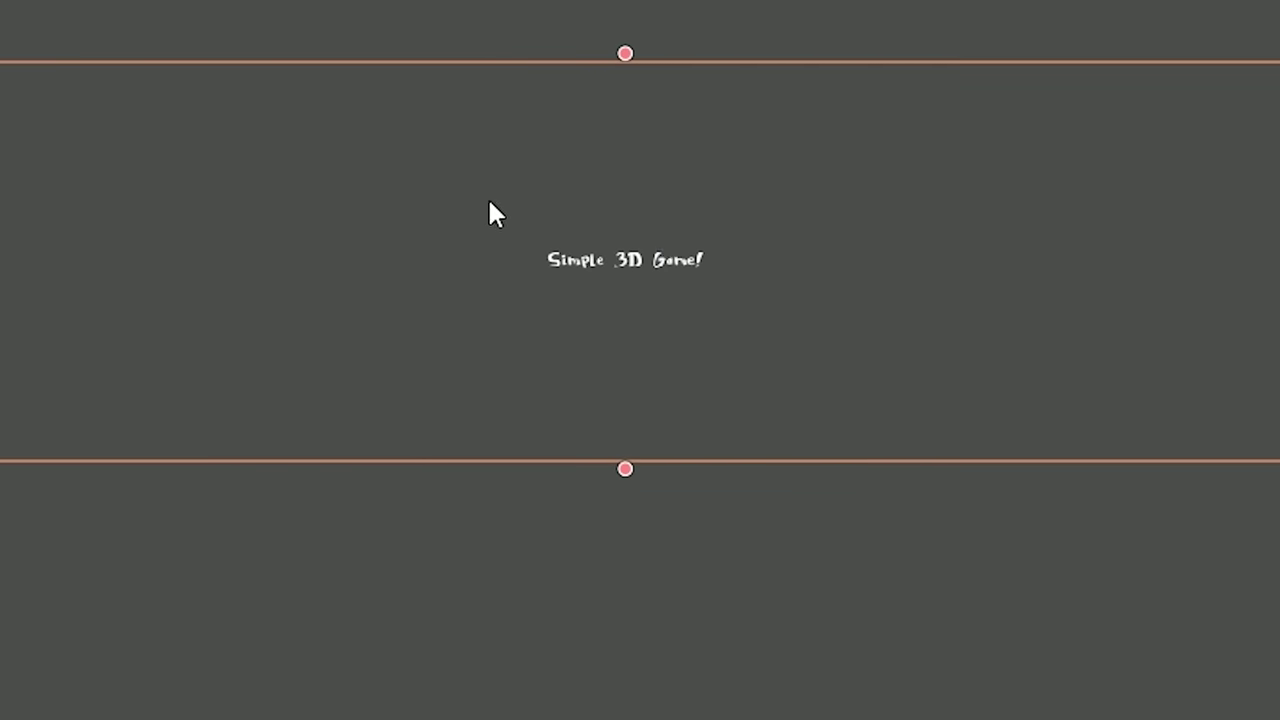
{"action": "scroll", "coordinate": [557, 243], "scroll_direction": "up", "scroll_amount": 3}
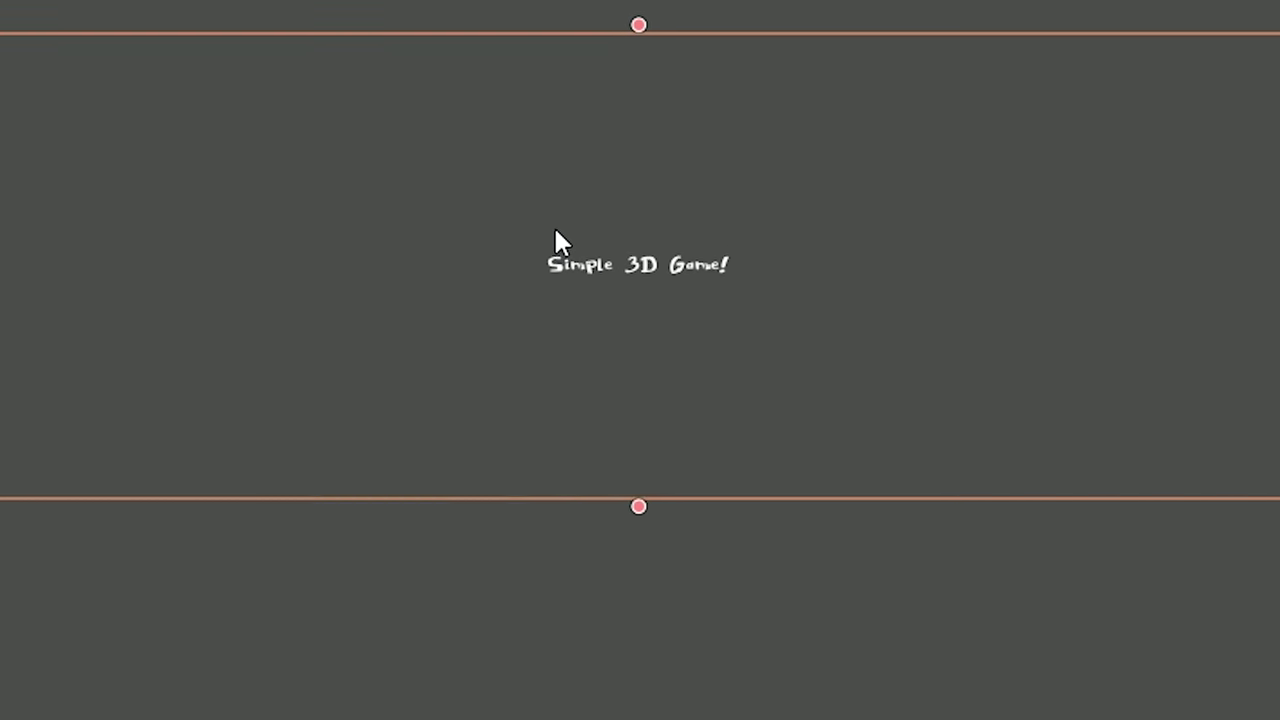
{"action": "scroll", "coordinate": [574, 257], "scroll_direction": "down", "scroll_amount": 4}
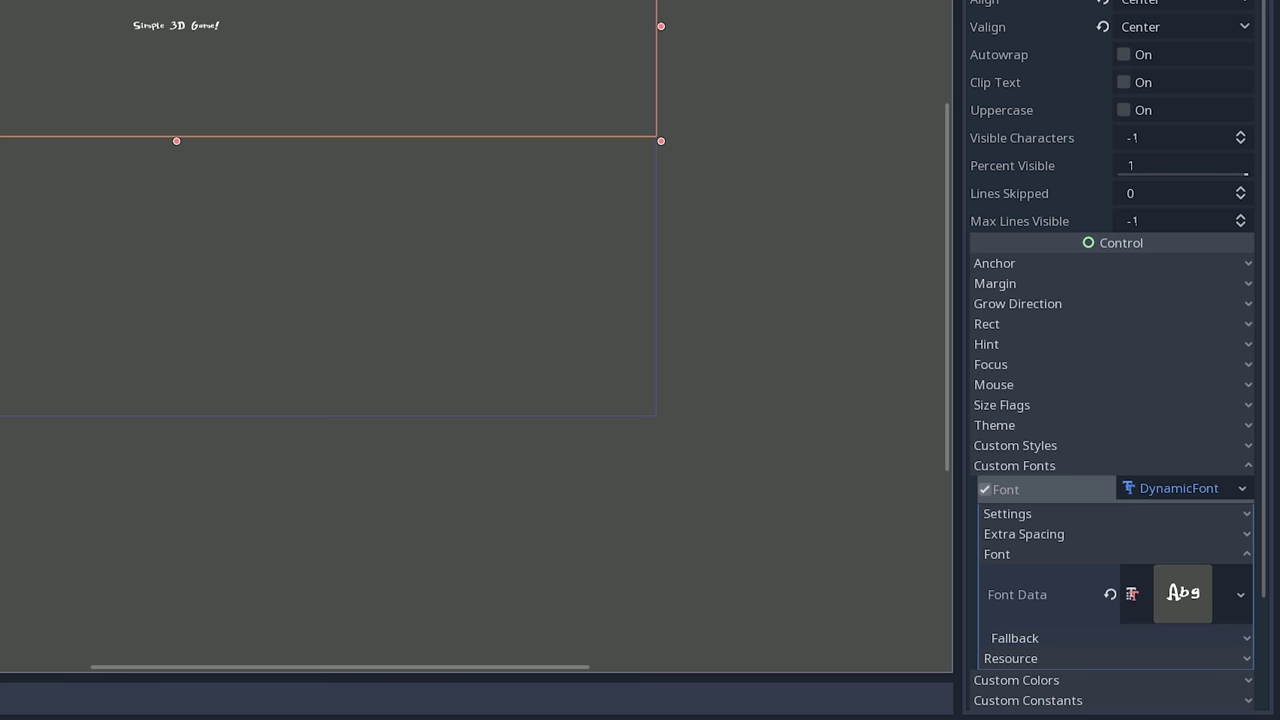
Try the other two fonts from the fonts folder as the label's Font Data and restore the brush-lettered one.
{"action": "left_click_drag", "start_coordinate": [1180, 592], "coordinate": [1178, 596]}
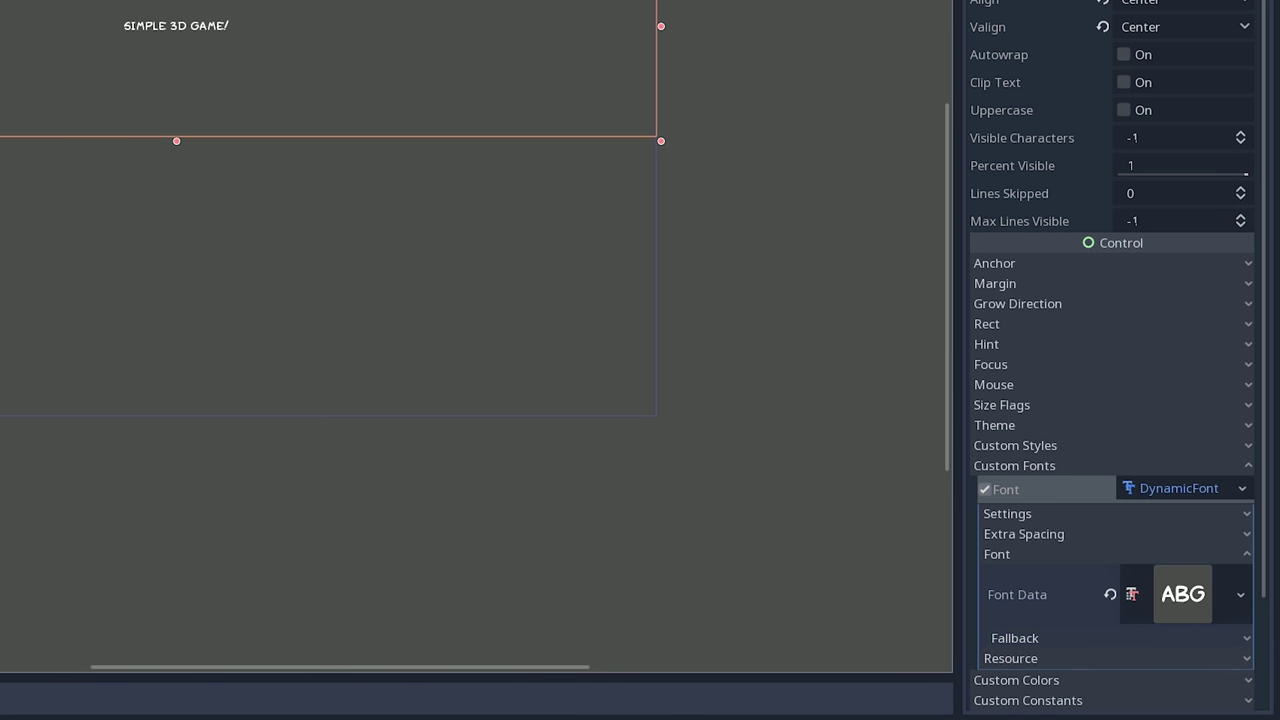
{"action": "left_click_drag", "start_coordinate": [191, 386], "coordinate": [1169, 584]}
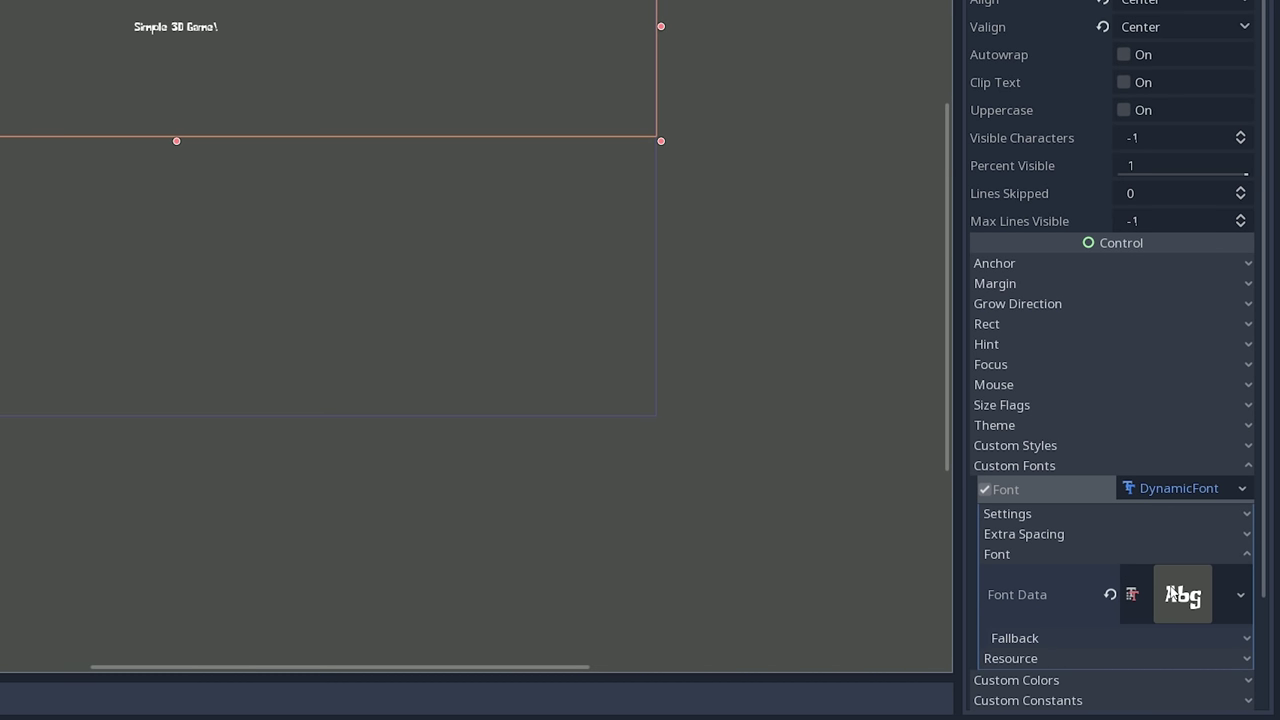
{"action": "left_click_drag", "start_coordinate": [1278, 520], "coordinate": [1175, 598]}
Try a size of 80 for the label's DynamicFont, and settle on a size of 120.
{"action": "left_click", "coordinate": [1003, 555]}
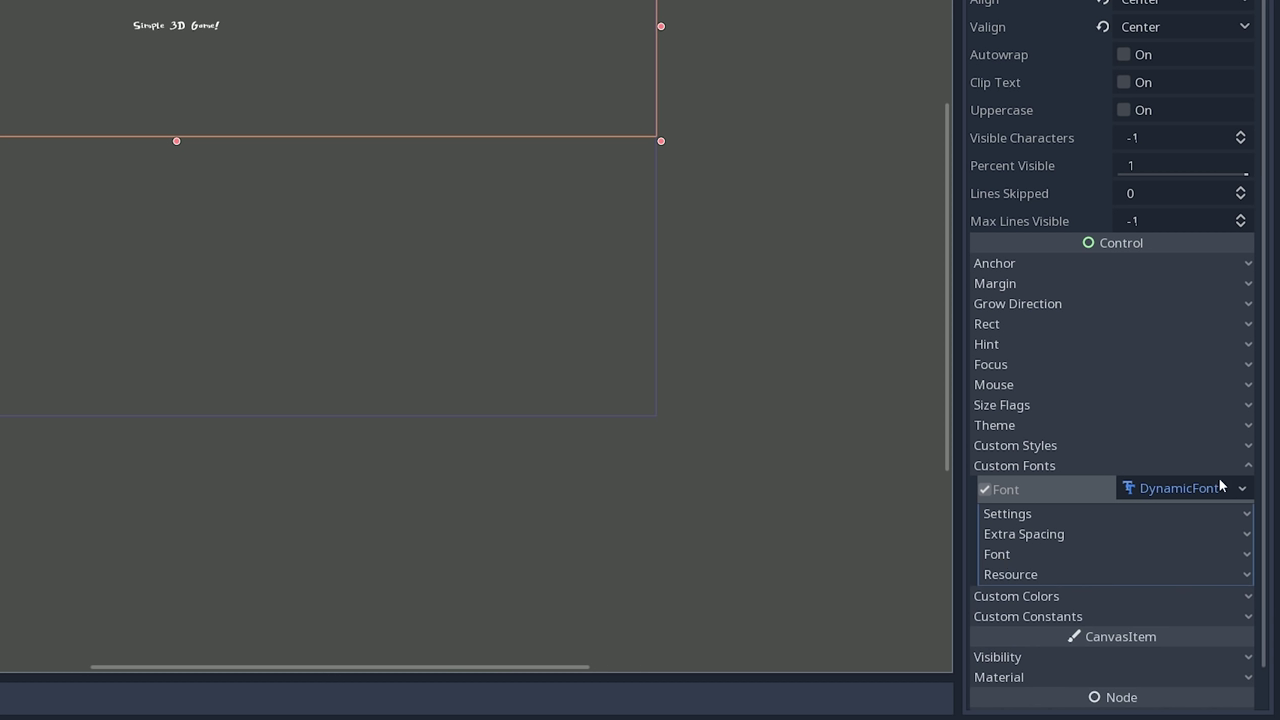
{"action": "left_click", "coordinate": [1008, 514]}
{"action": "left_click", "coordinate": [1170, 535]}
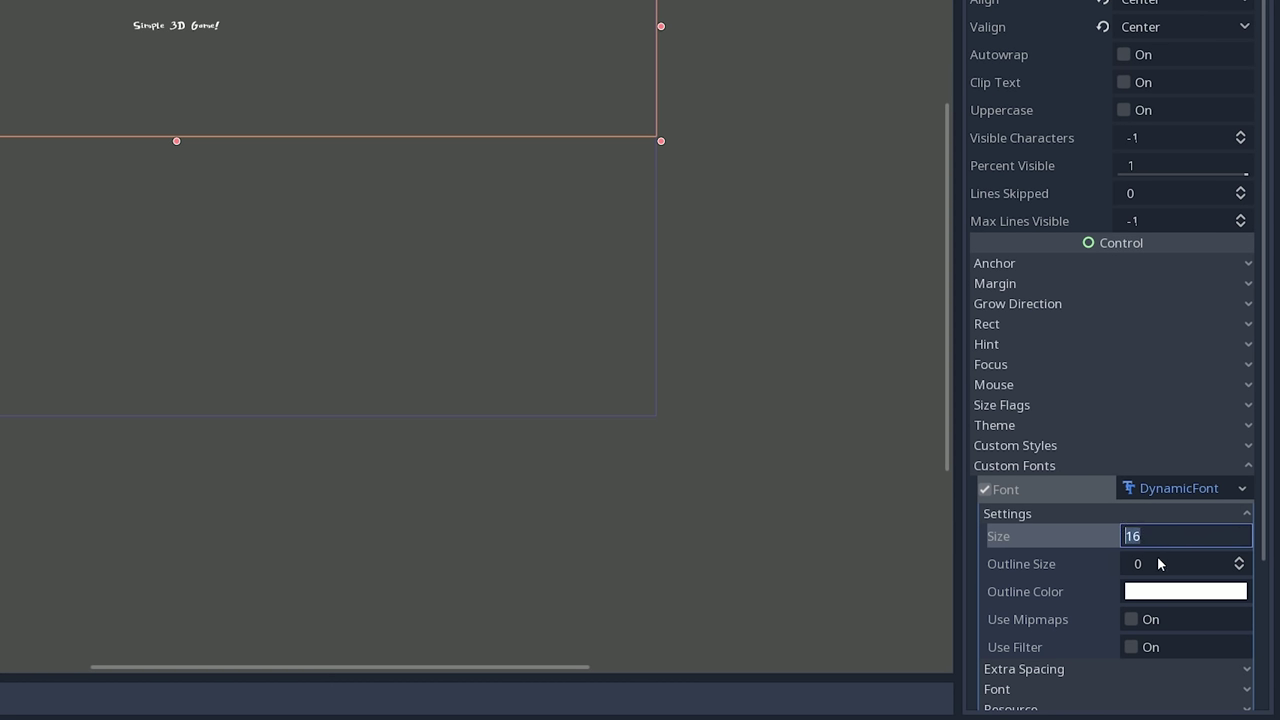
{"action": "type", "text": "80"}
{"action": "key", "text": "Return"}
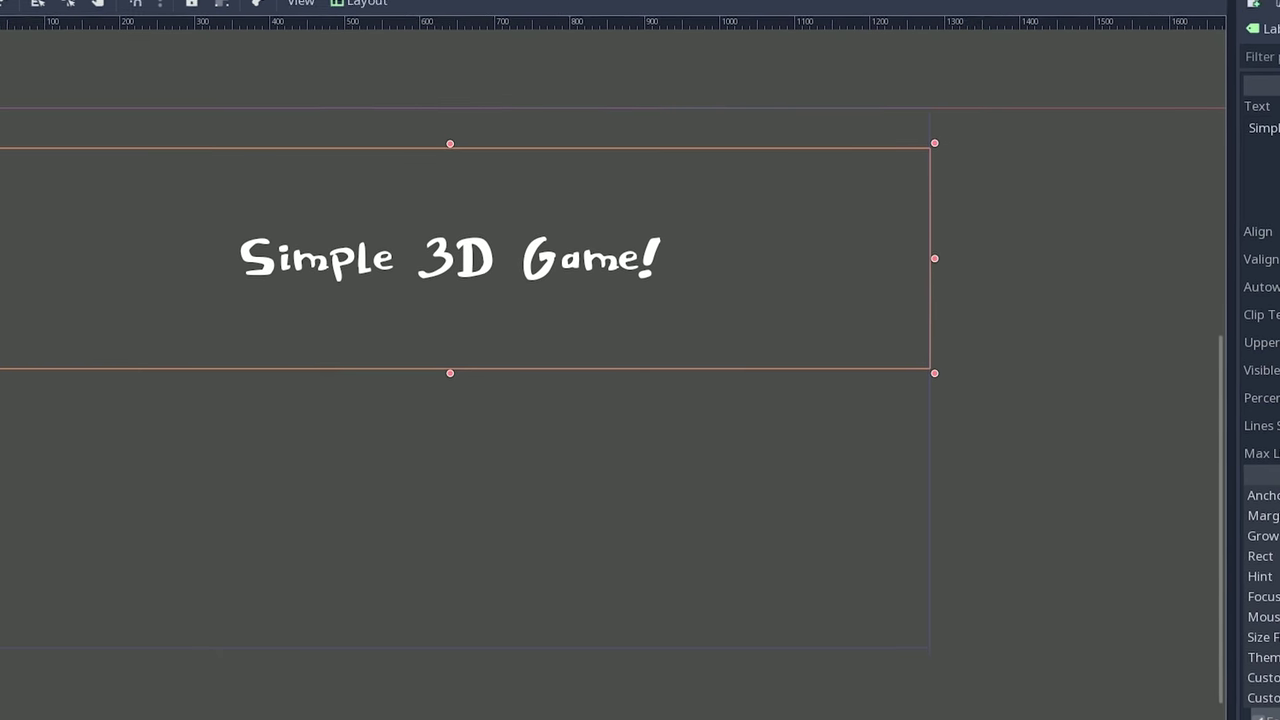
{"action": "left_click", "coordinate": [1175, 540]}
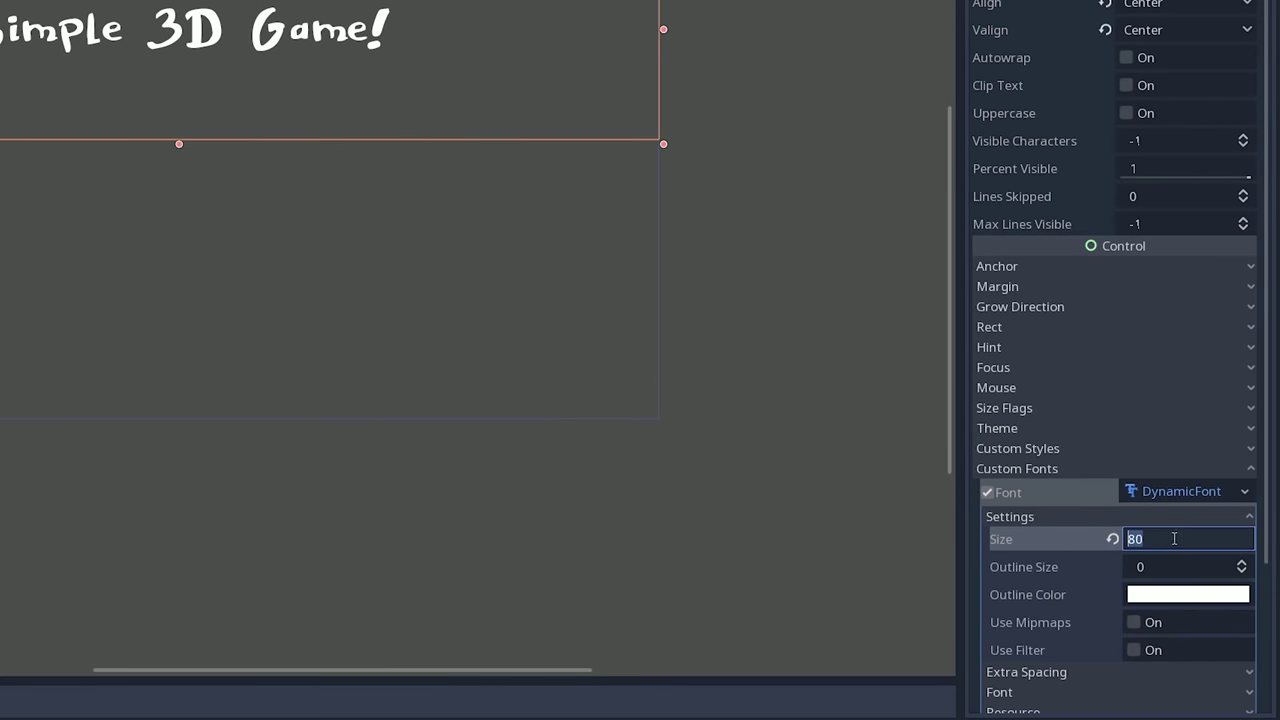
{"action": "type", "text": "120"}
{"action": "key", "text": "Return"}
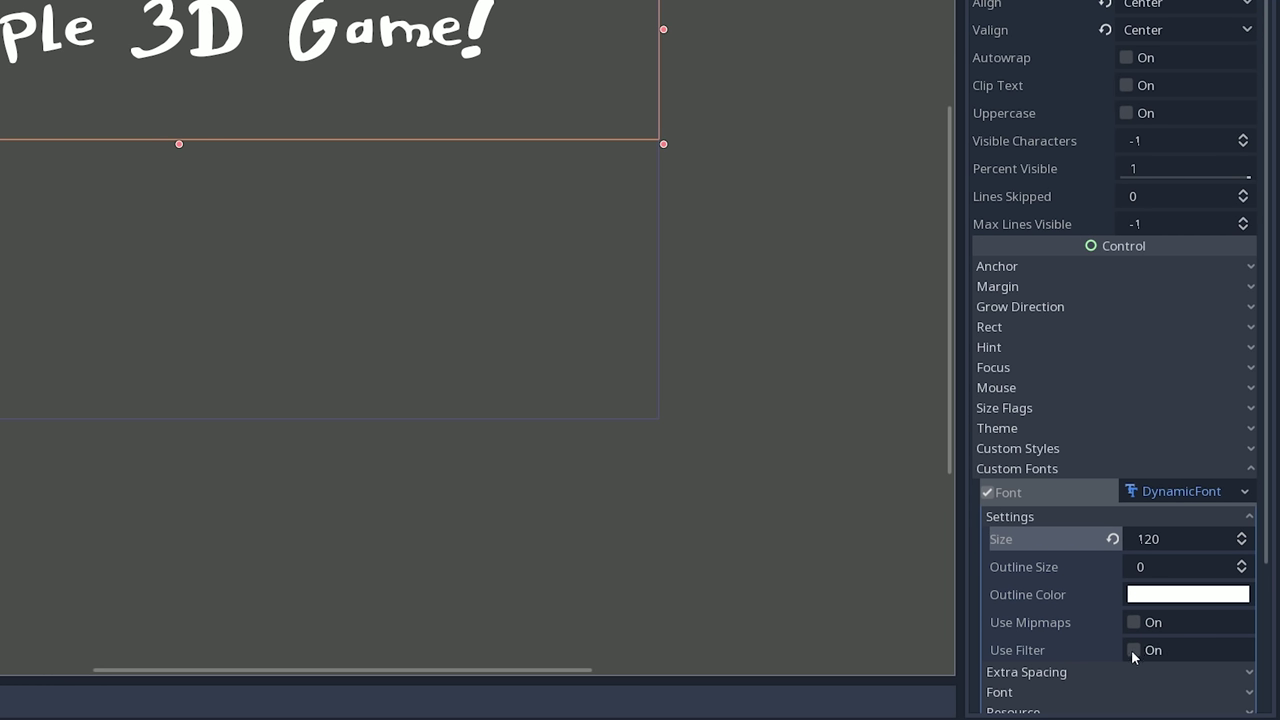
Compare the label's text with Use Filter off and on, leave it enabled, and collapse the DynamicFont settings.
{"action": "scroll", "coordinate": [288, 50], "scroll_direction": "up", "scroll_amount": 10}
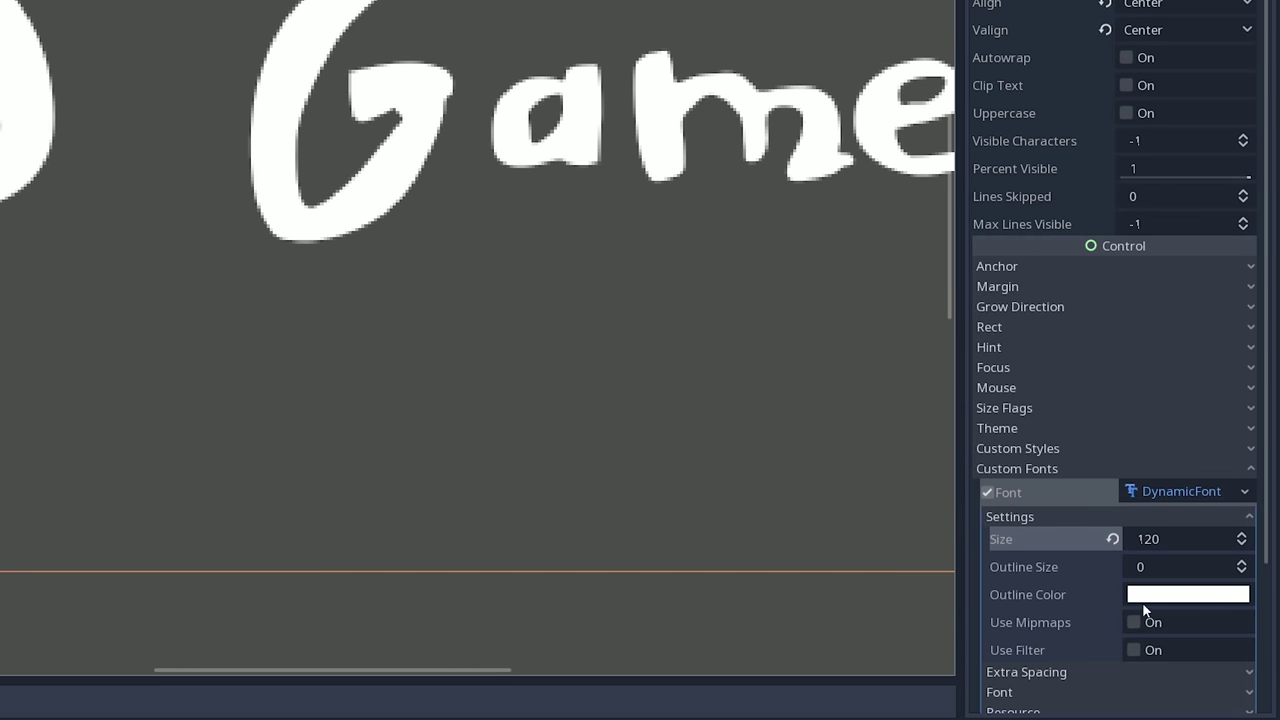
{"action": "left_click", "coordinate": [1132, 650]}
{"action": "left_click", "coordinate": [1132, 650]}
{"action": "left_click", "coordinate": [1132, 650]}
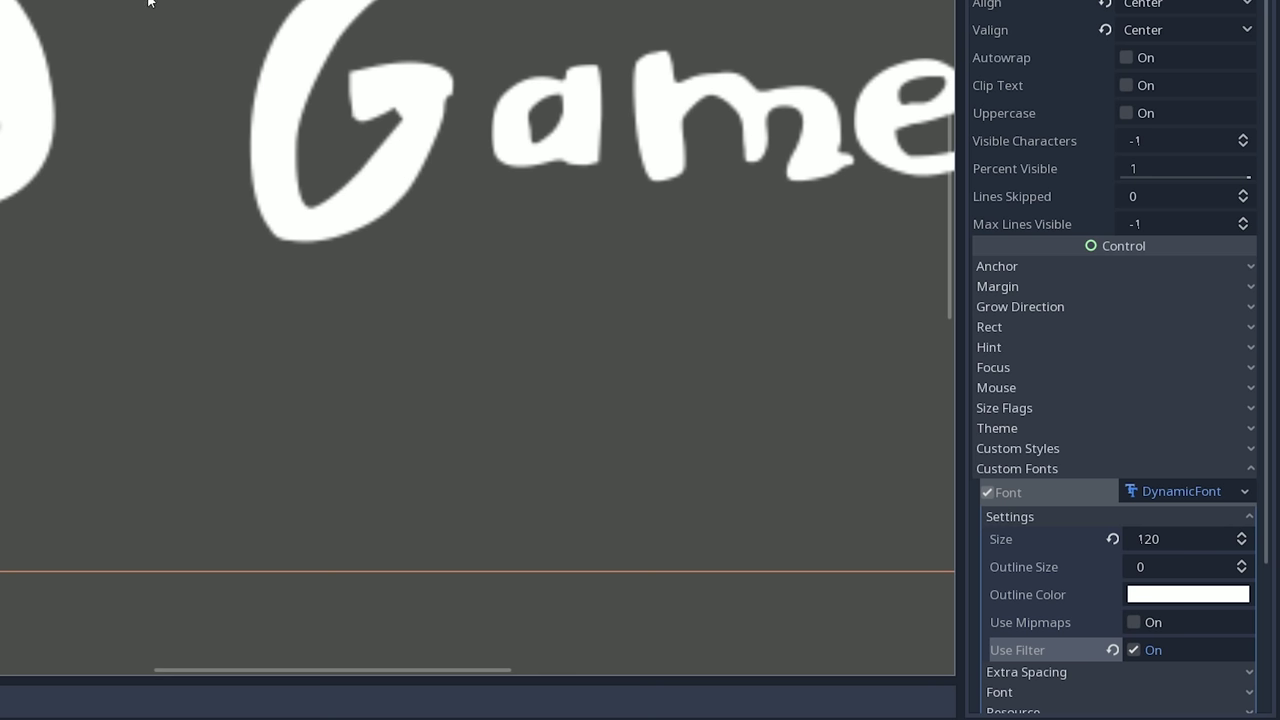
{"action": "scroll", "coordinate": [160, 45], "scroll_direction": "down", "scroll_amount": 8}
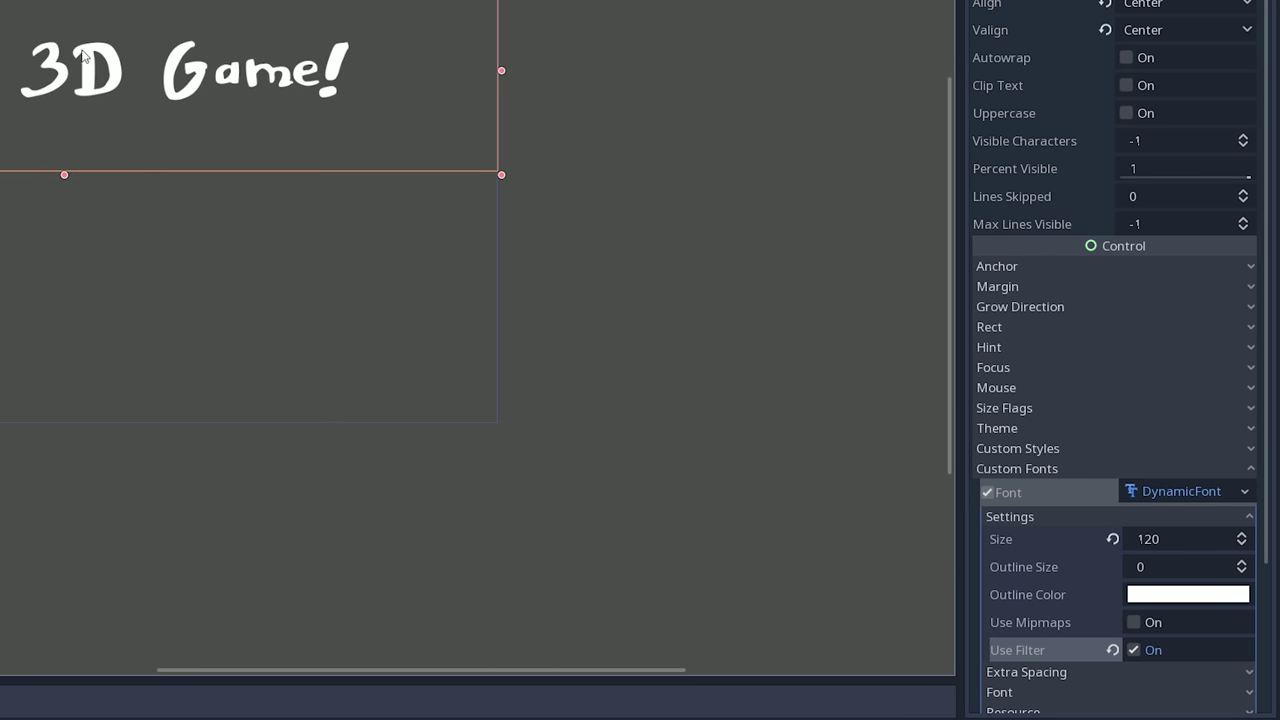
{"action": "middle_click_drag", "start_coordinate": [84, 56], "coordinate": [206, 12]}
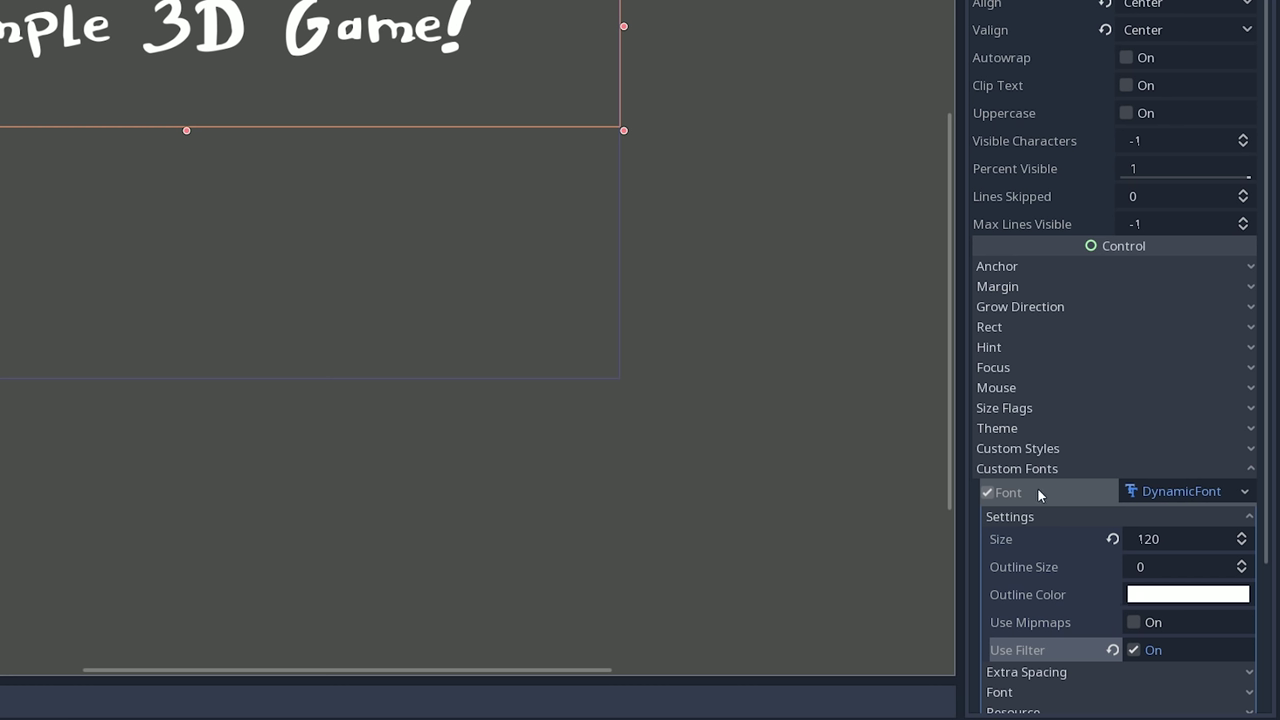
{"action": "left_click", "coordinate": [1126, 493]}
{"action": "left_click", "coordinate": [1125, 492]}
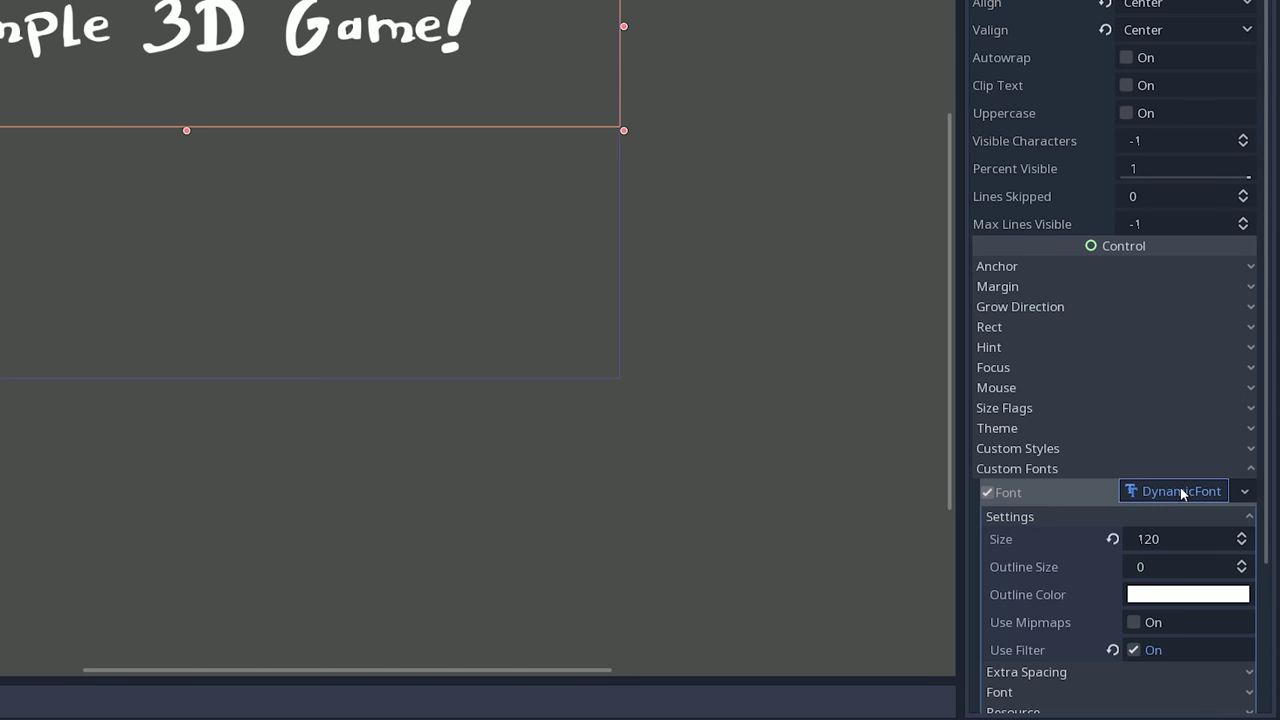
{"action": "left_click", "coordinate": [1181, 494]}
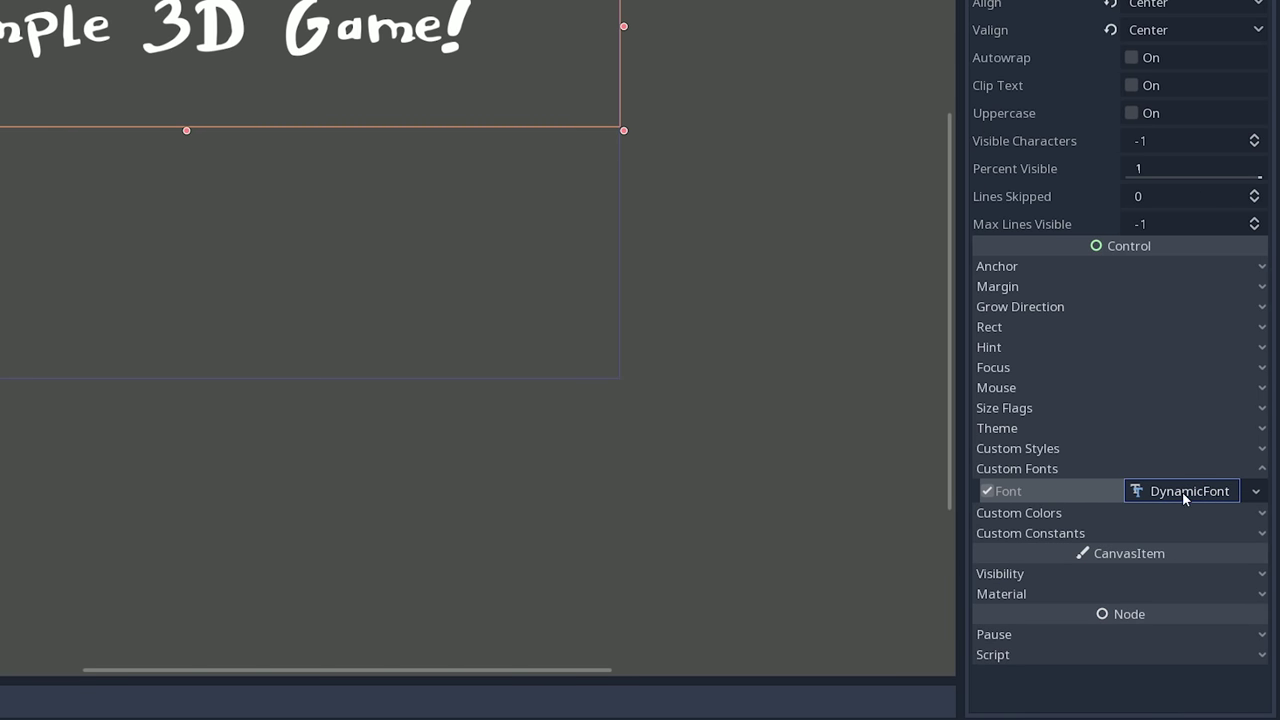
Enable the label's custom Font Color and set it to turquoise 00ffc8.
{"action": "left_click", "coordinate": [1033, 512]}
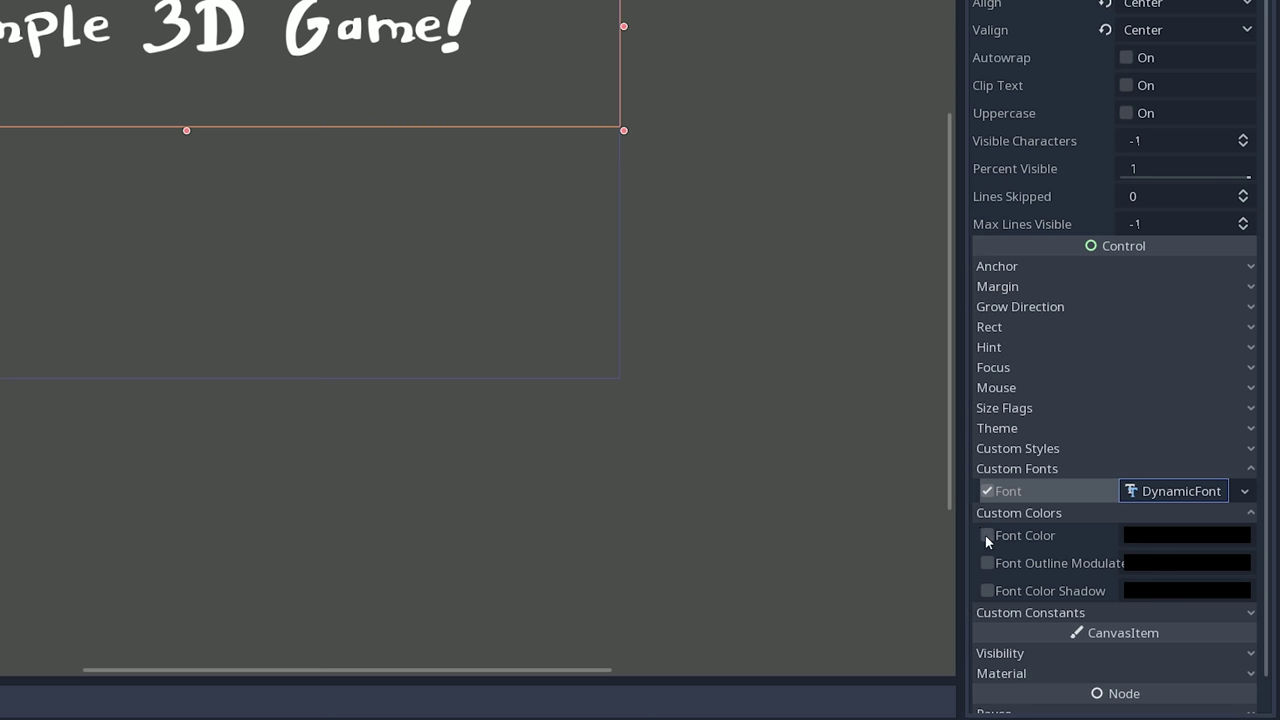
{"action": "left_click", "coordinate": [986, 536]}
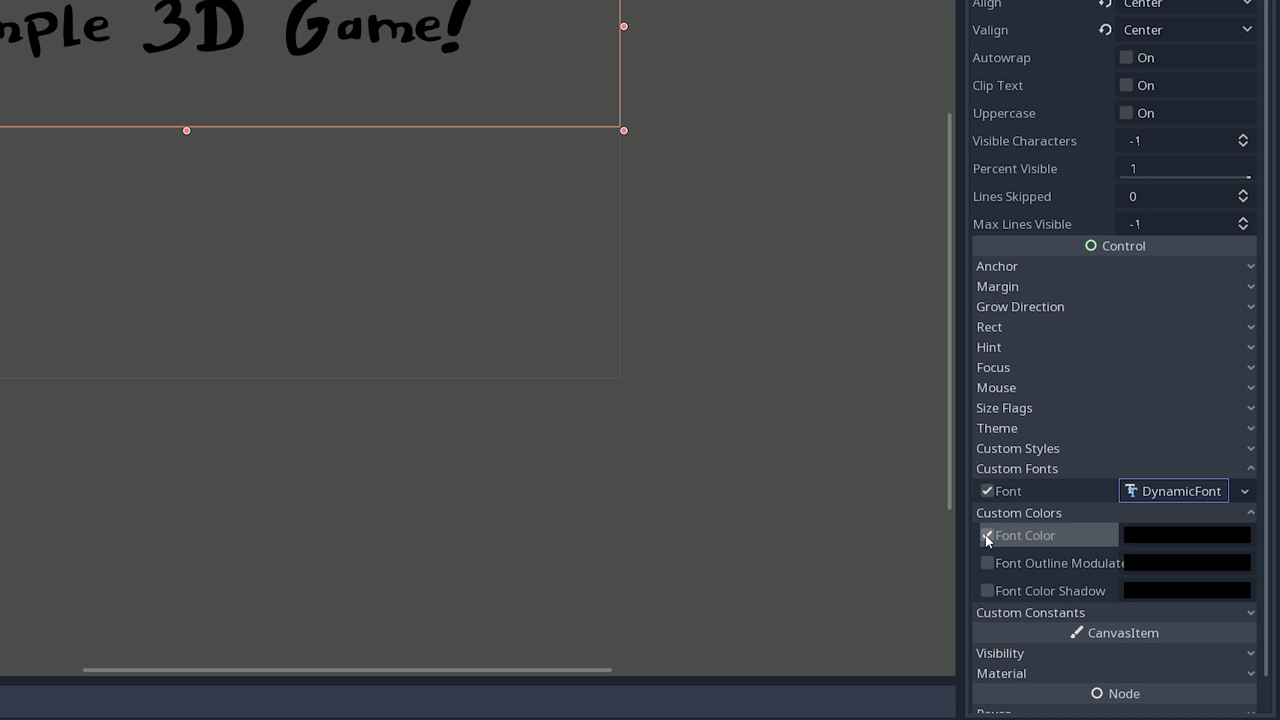
{"action": "left_click", "coordinate": [1196, 531]}
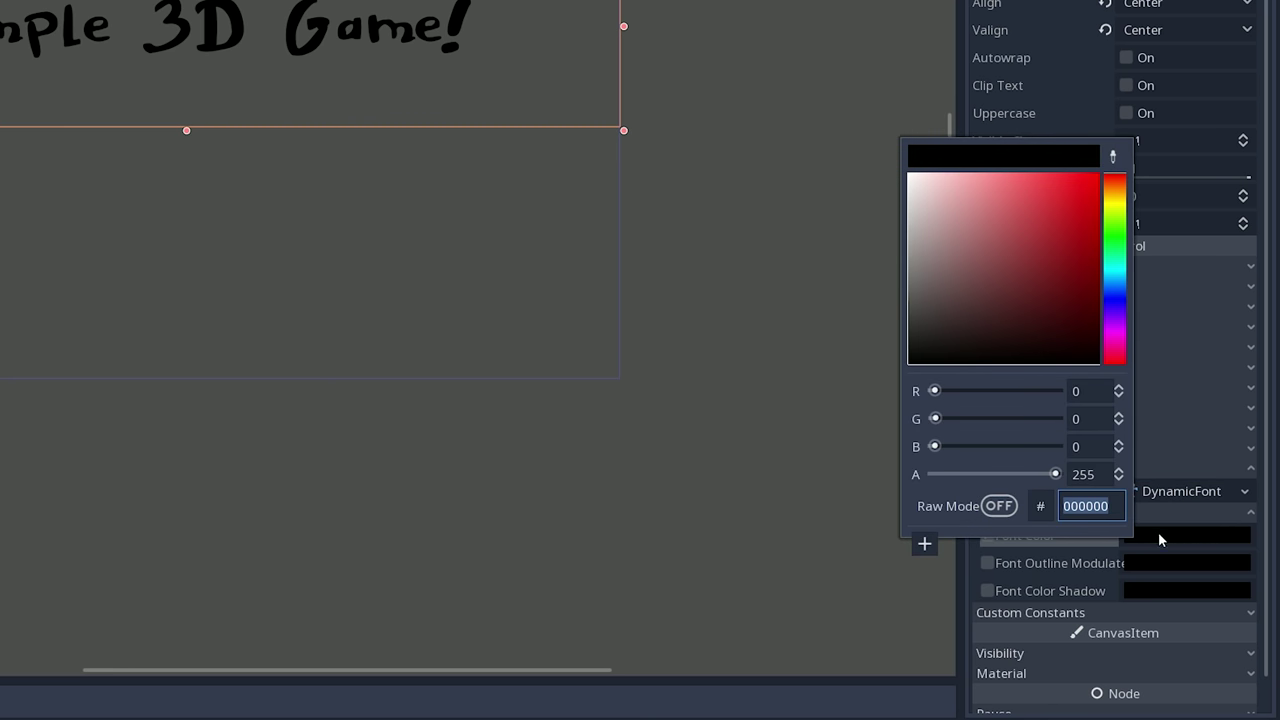
{"action": "left_click", "coordinate": [1115, 262]}
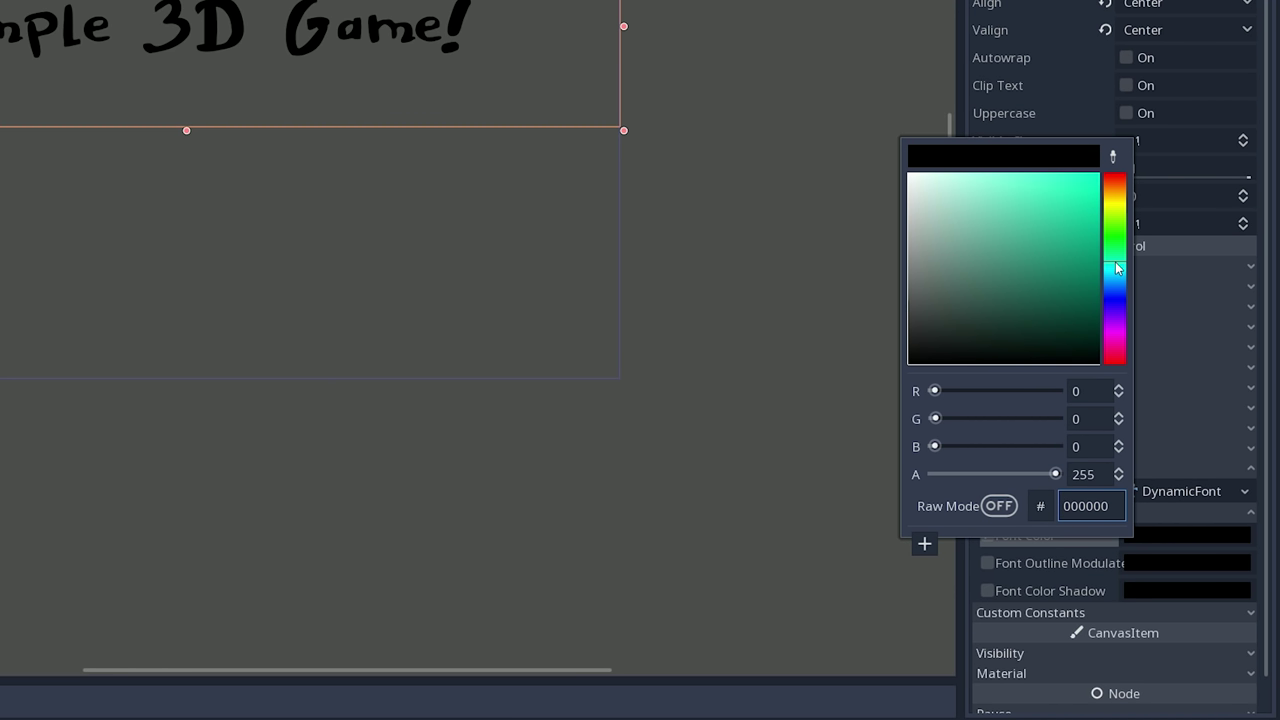
{"action": "left_click", "coordinate": [1057, 185]}
{"action": "left_click_drag", "start_coordinate": [1088, 175], "coordinate": [1104, 171]}
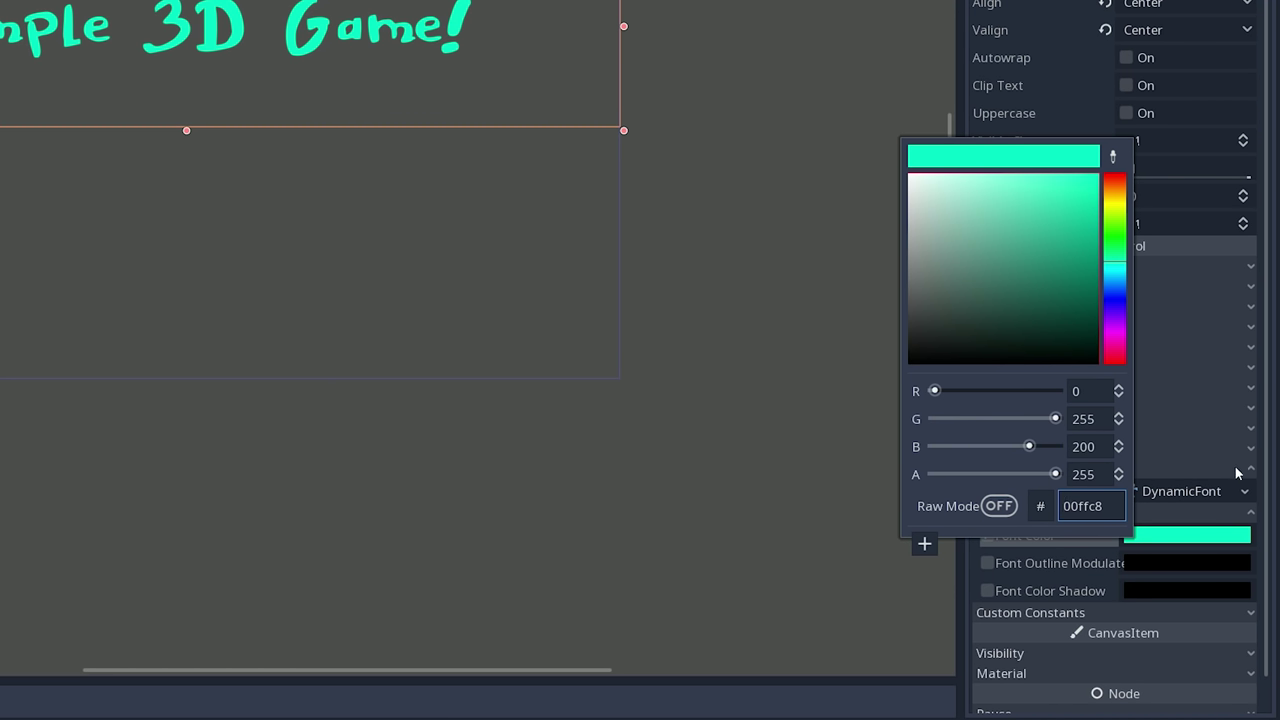
{"action": "left_click", "coordinate": [973, 567]}
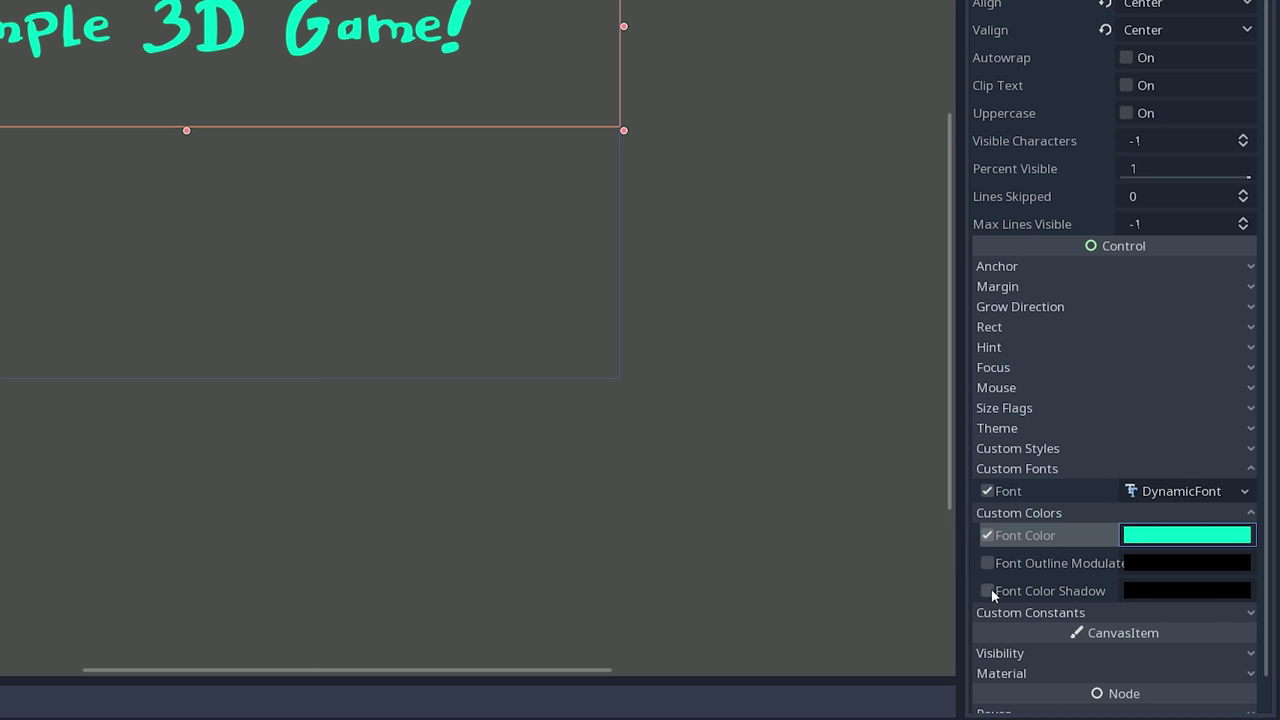
Enable the label's custom Font Color Shadow and set it to orange ff8903.
{"action": "left_click", "coordinate": [988, 590]}
{"action": "left_click", "coordinate": [1158, 590]}
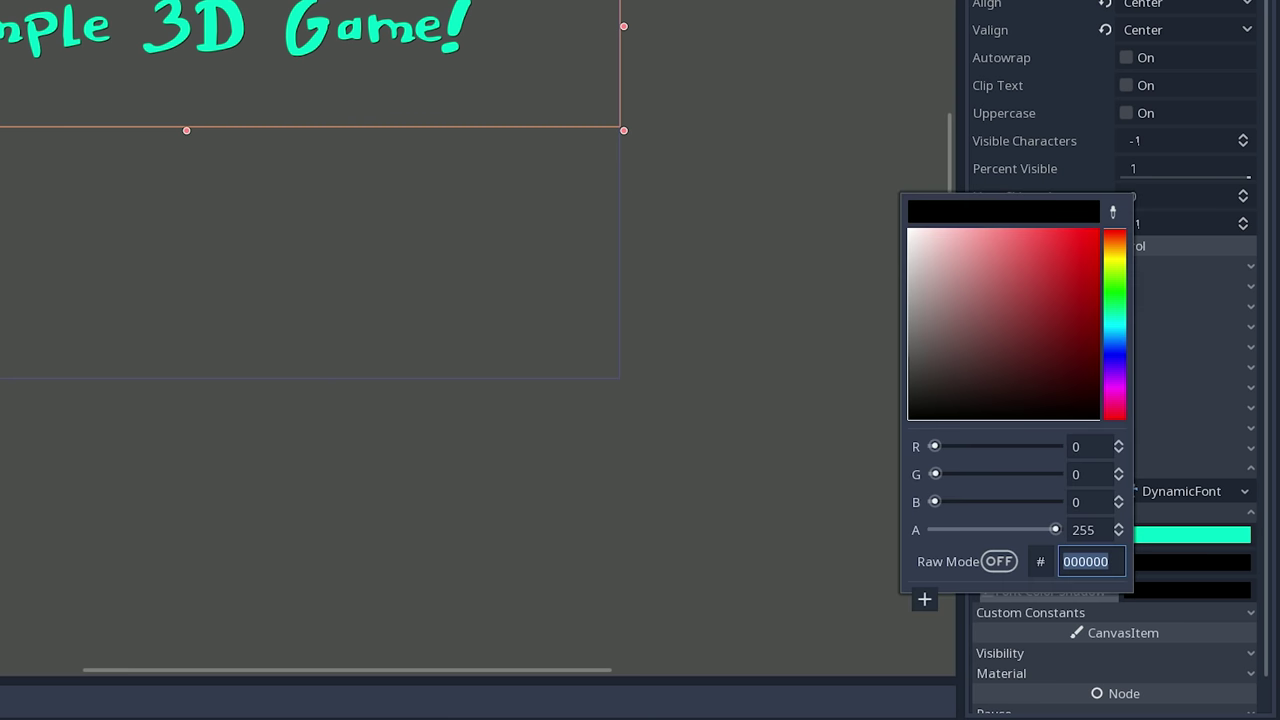
{"action": "left_click", "coordinate": [1113, 245]}
{"action": "left_click_drag", "start_coordinate": [1113, 245], "coordinate": [1113, 248]}
{"action": "left_click", "coordinate": [1029, 251]}
{"action": "left_click_drag", "start_coordinate": [1029, 251], "coordinate": [1098, 229]}
{"action": "scroll", "coordinate": [384, 56], "scroll_direction": "up", "scroll_amount": 2}
{"action": "scroll", "coordinate": [377, 40], "scroll_direction": "up", "scroll_amount": 2}
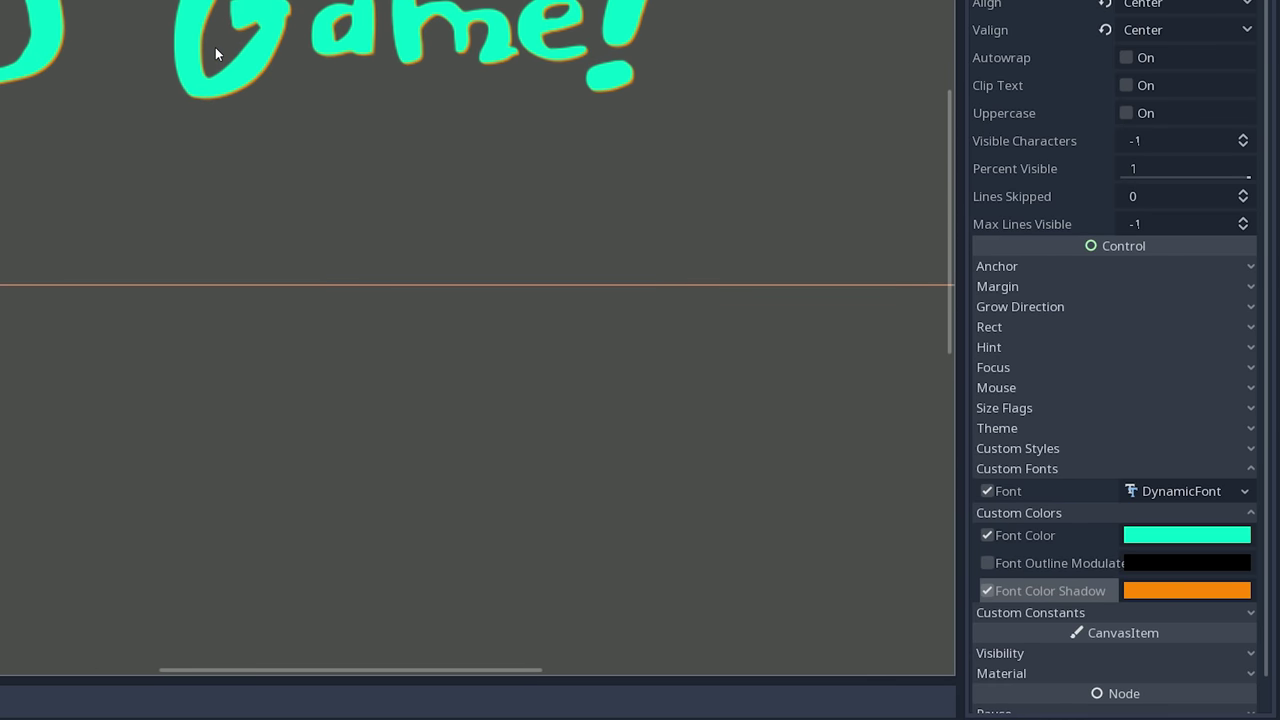
{"action": "scroll", "coordinate": [215, 47], "scroll_direction": "down", "scroll_amount": 1}
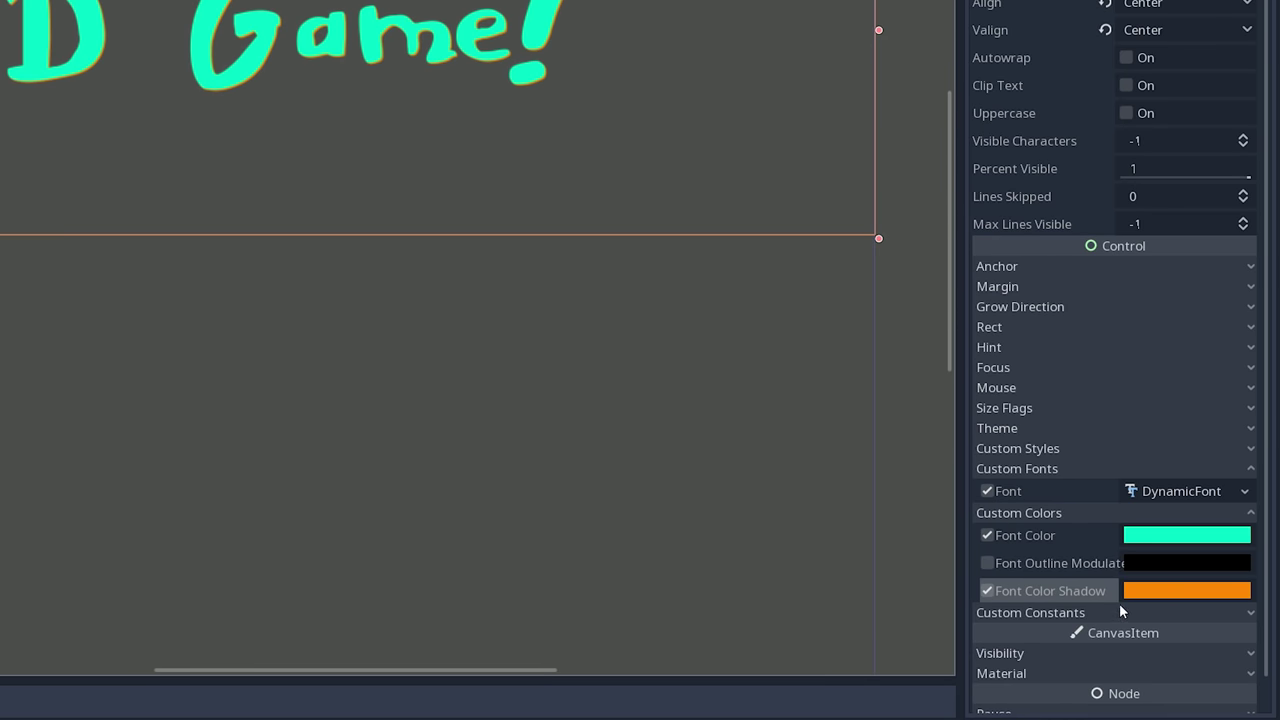
Enable the label's custom shadow offset constants, setting Shadow Offset X to 6 and Shadow Offset Y to 5.
{"action": "left_click", "coordinate": [1030, 613]}
{"action": "scroll", "coordinate": [1070, 525], "scroll_direction": "down", "scroll_amount": 3}
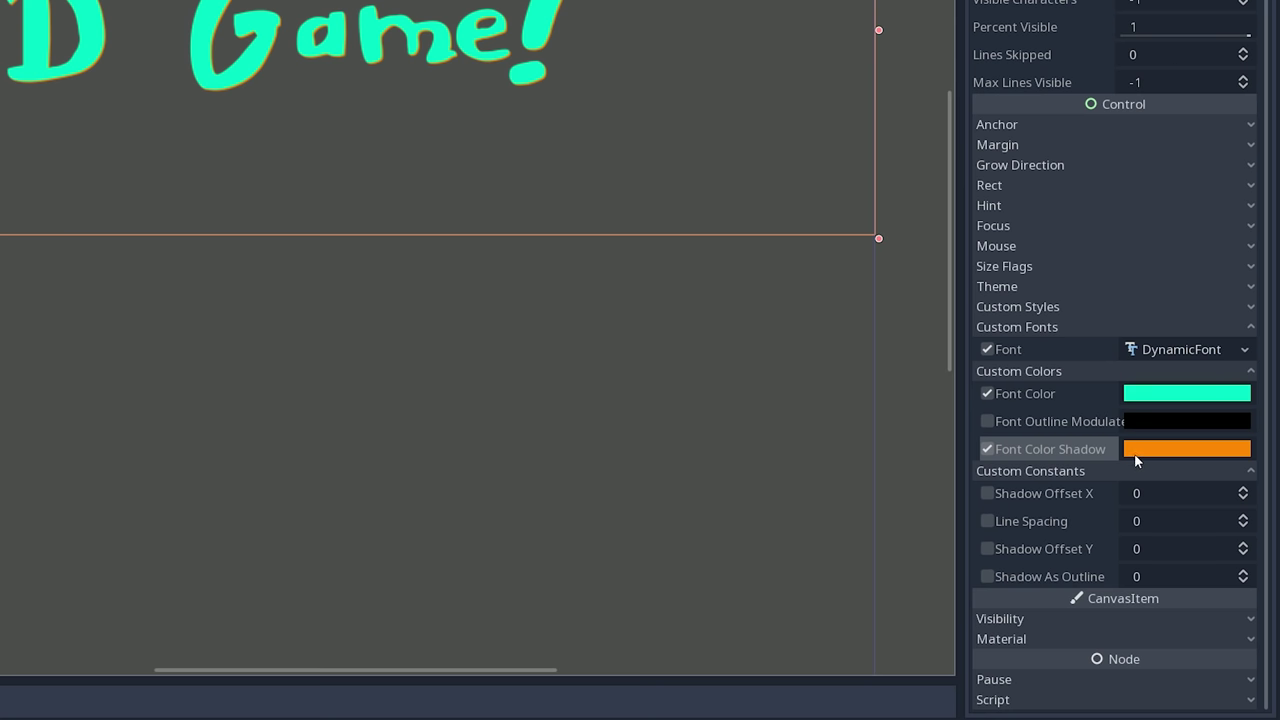
{"action": "left_click", "coordinate": [1025, 473]}
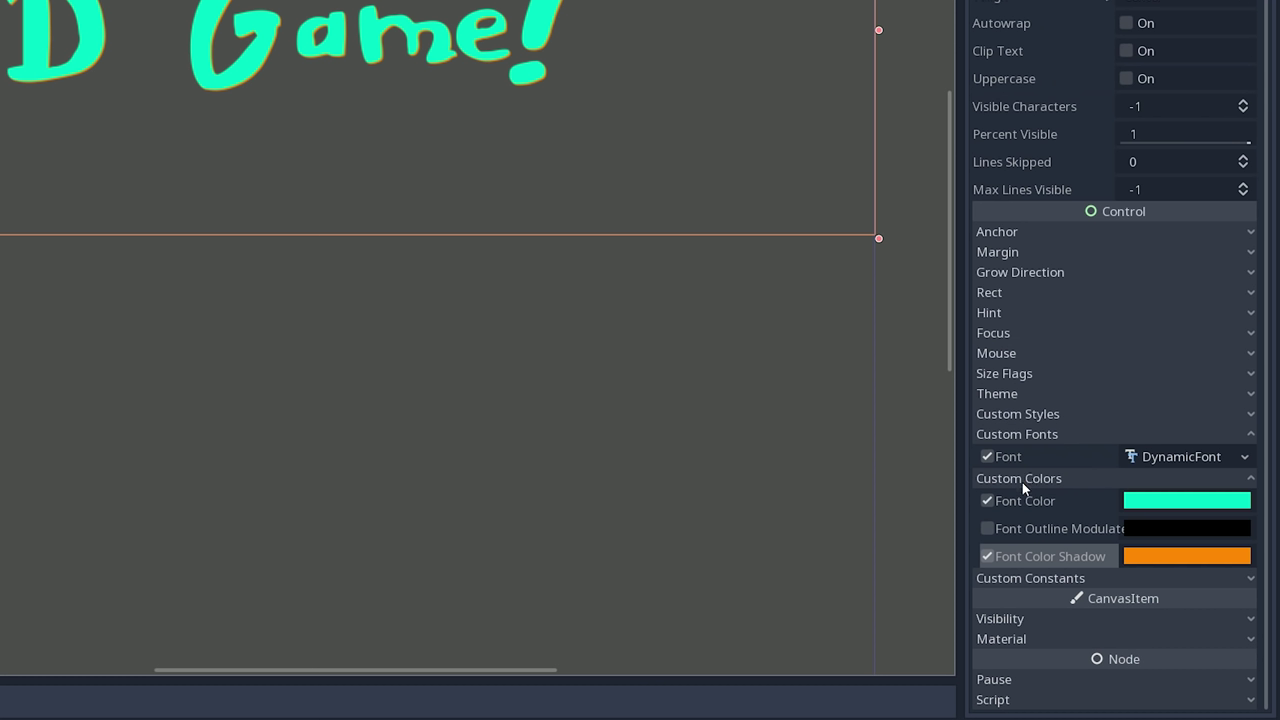
{"action": "left_click", "coordinate": [1046, 579]}
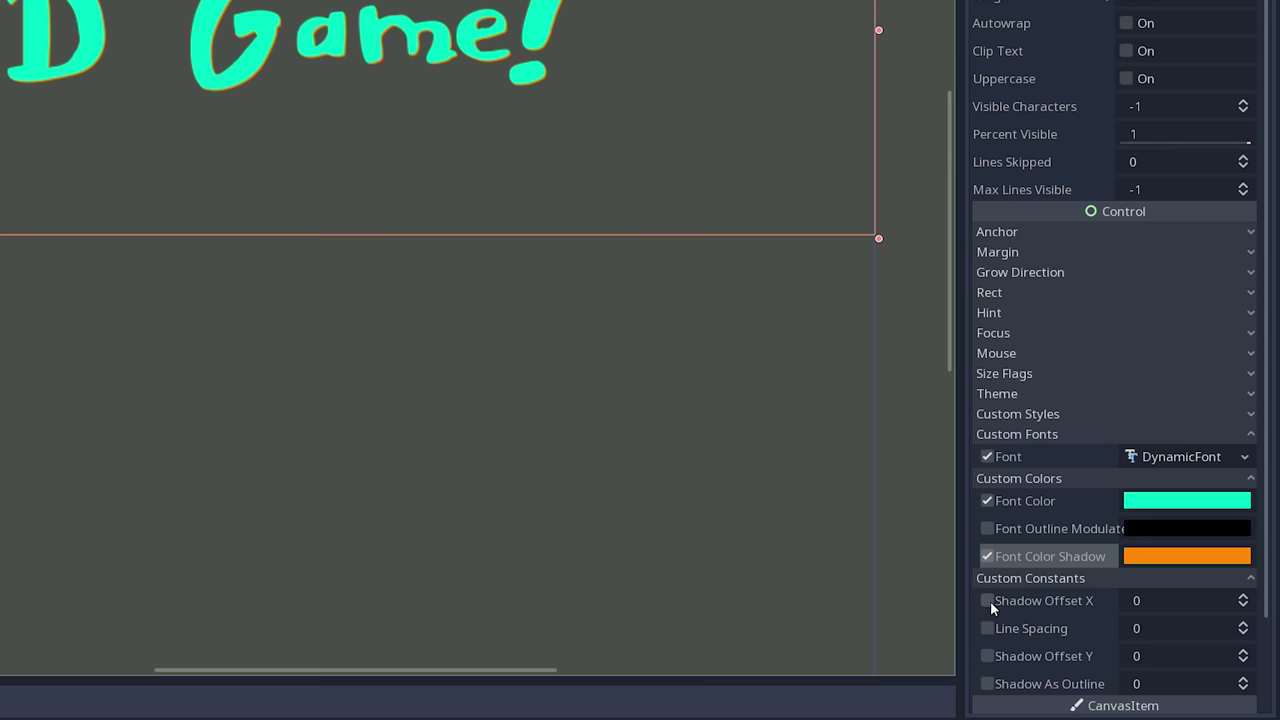
{"action": "left_click", "coordinate": [988, 601]}
{"action": "left_click", "coordinate": [988, 655]}
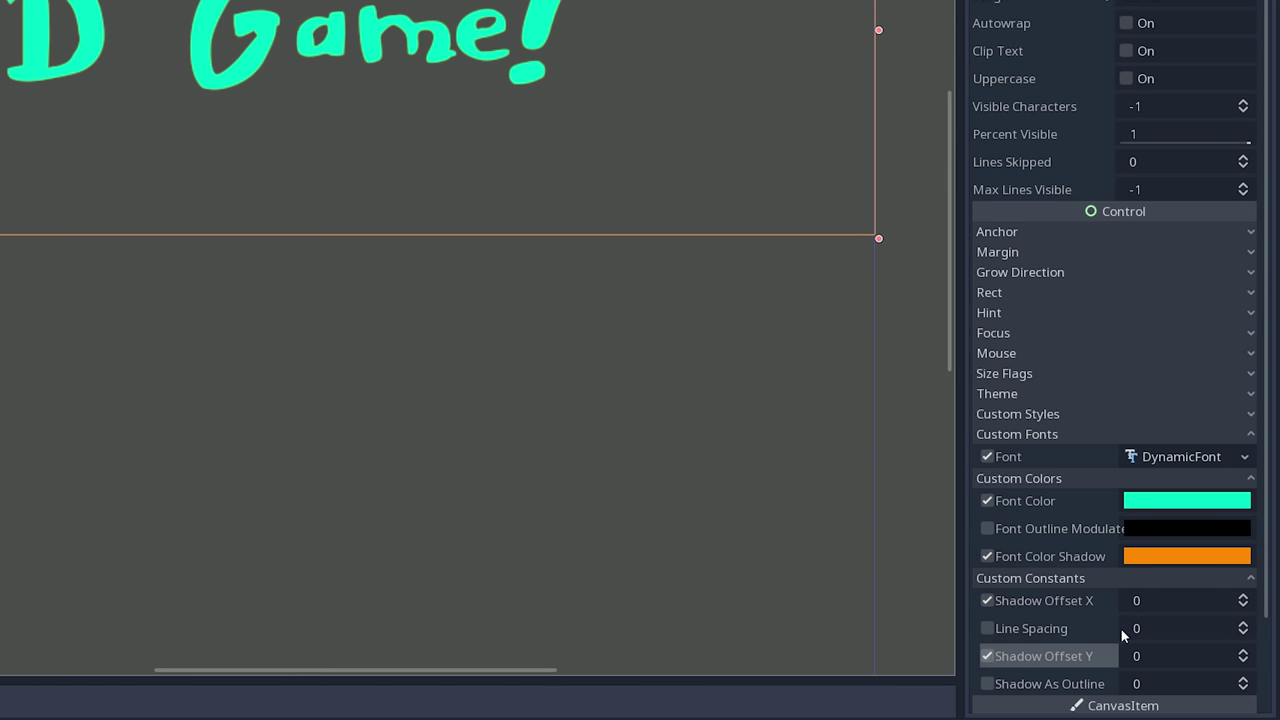
{"action": "mouse_move", "coordinate": [1149, 604]}
{"action": "left_mouse_down"}
{"action": "mouse_move", "coordinate": [1175, 604]}
{"action": "mouse_move", "coordinate": [1161, 604]}
{"action": "left_mouse_up"}
{"action": "mouse_move", "coordinate": [1141, 660]}
{"action": "left_mouse_down"}
{"action": "mouse_move", "coordinate": [1172, 660]}
{"action": "mouse_move", "coordinate": [1152, 660]}
{"action": "left_mouse_up"}
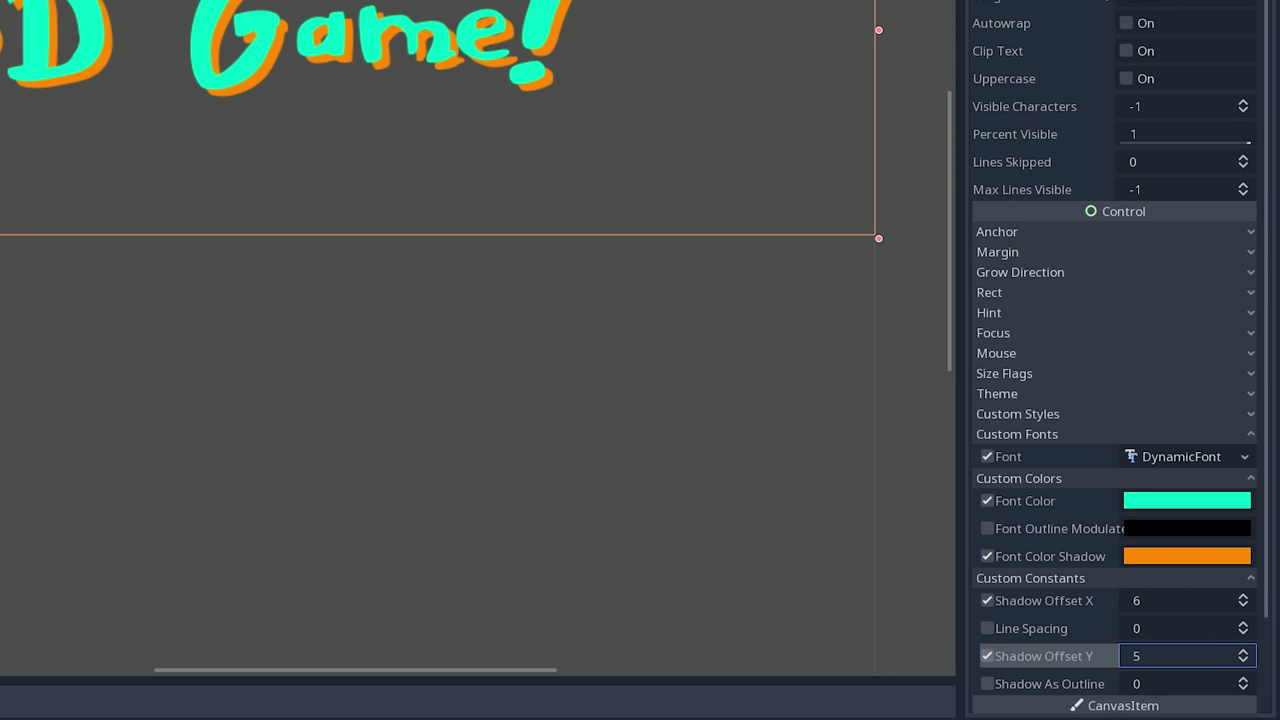
Change the label's Font Color Shadow to purple.
{"action": "left_click", "coordinate": [1172, 556]}
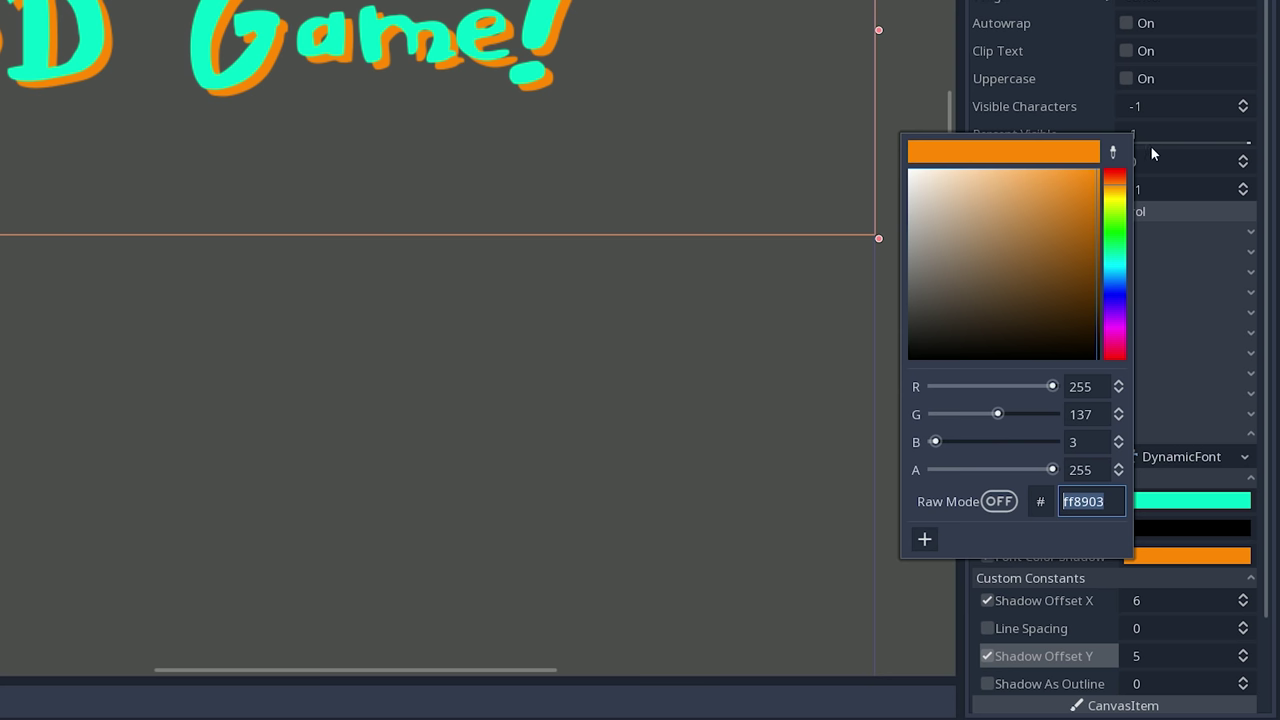
{"action": "left_click_drag", "start_coordinate": [1118, 188], "coordinate": [1125, 323]}
{"action": "left_click", "coordinate": [366, 257]}
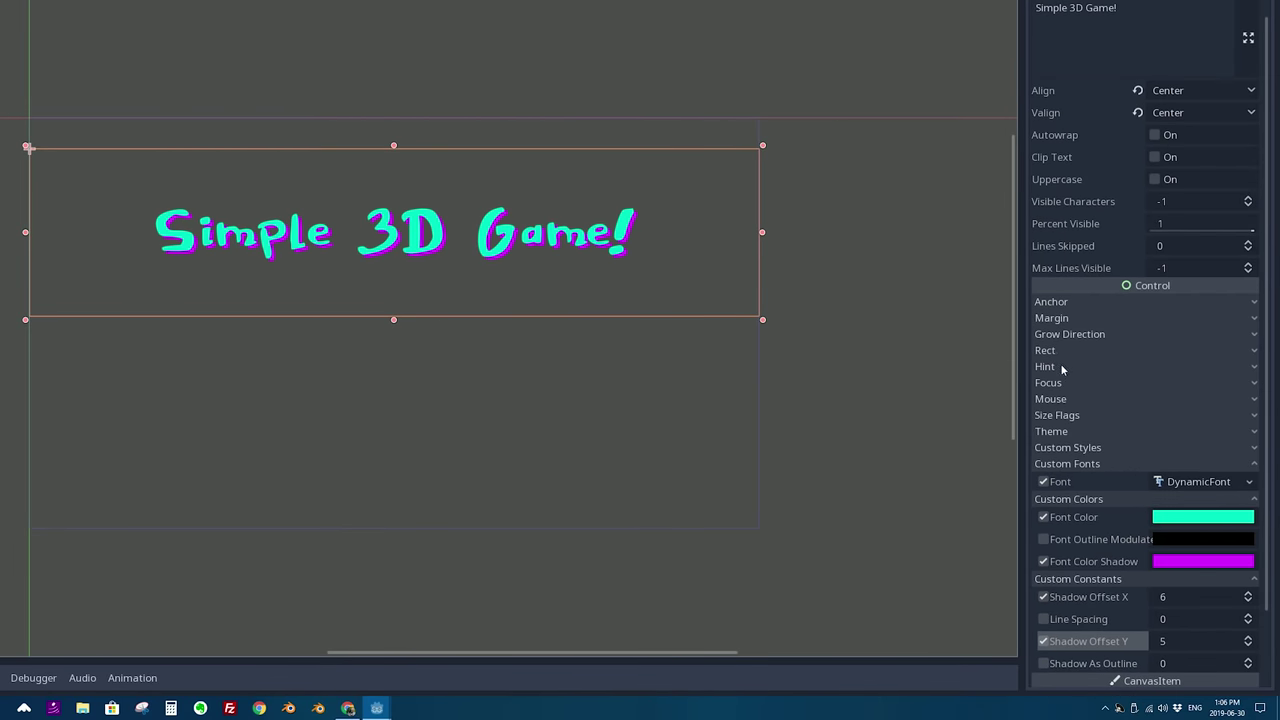
Rotate the title label to about 4.03 degrees so the text tilts slightly downward.
{"action": "left_click", "coordinate": [1046, 352]}
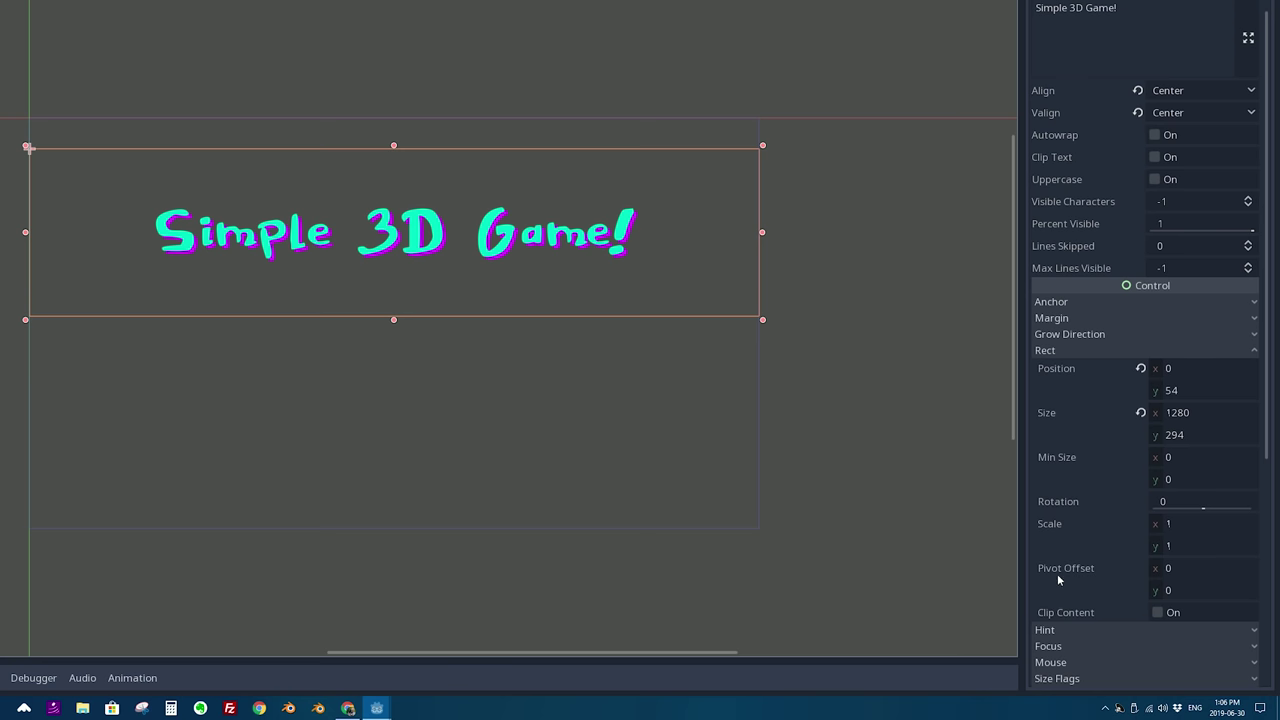
{"action": "left_click_drag", "start_coordinate": [1204, 508], "coordinate": [1202, 510]}
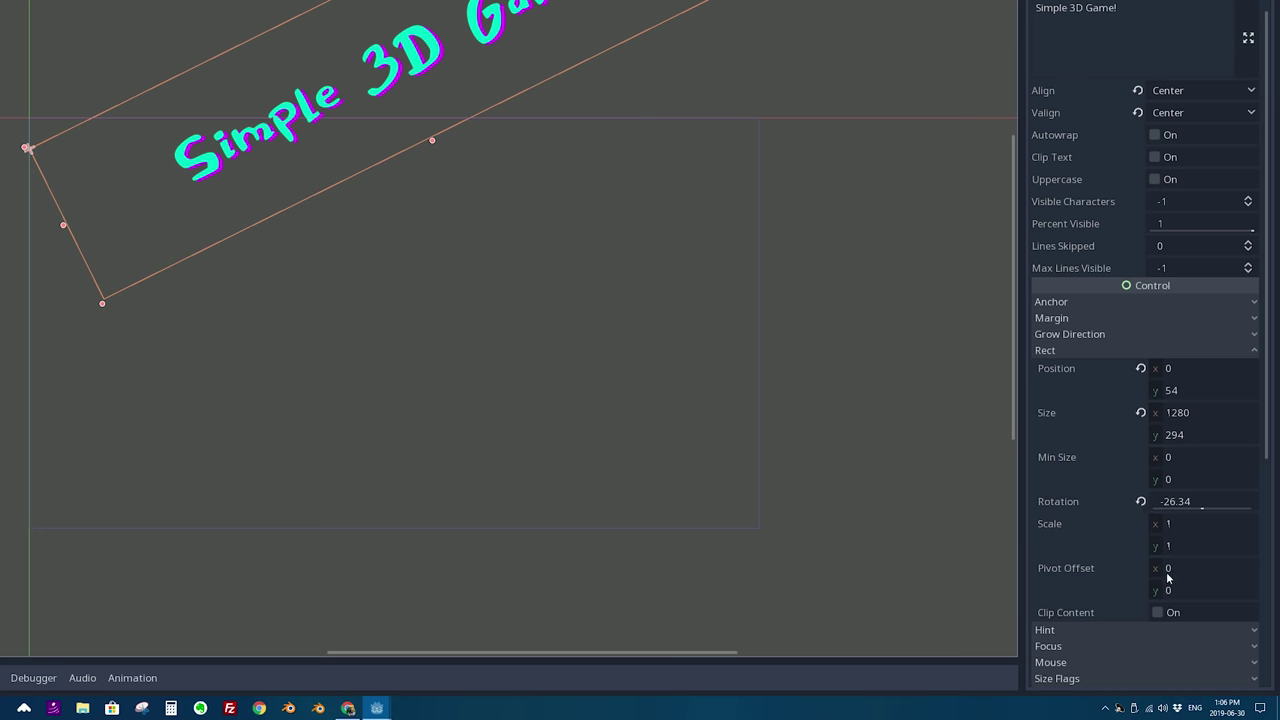
{"action": "mouse_move", "coordinate": [1203, 510]}
{"action": "left_mouse_down"}
{"action": "mouse_move", "coordinate": [1176, 505]}
{"action": "mouse_move", "coordinate": [1203, 507]}
{"action": "left_mouse_up"}
{"action": "left_click", "coordinate": [1185, 503]}
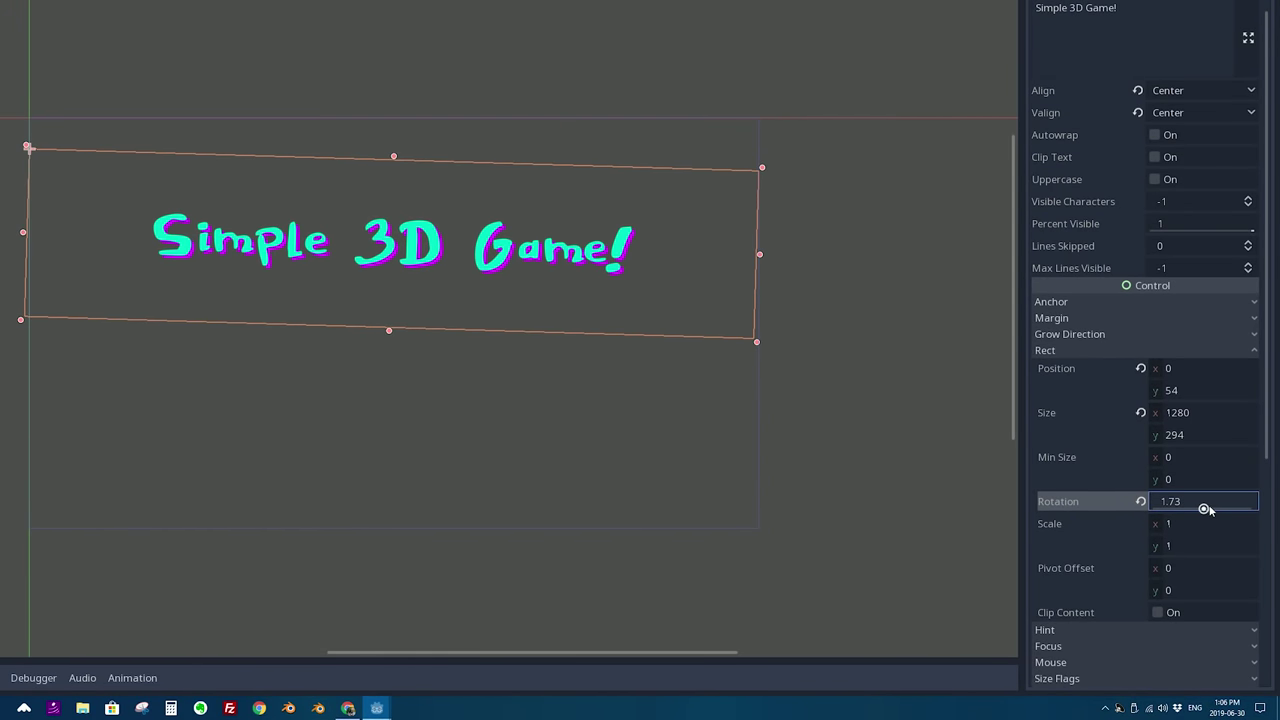
{"action": "left_click_drag", "start_coordinate": [1203, 509], "coordinate": [1203, 509]}
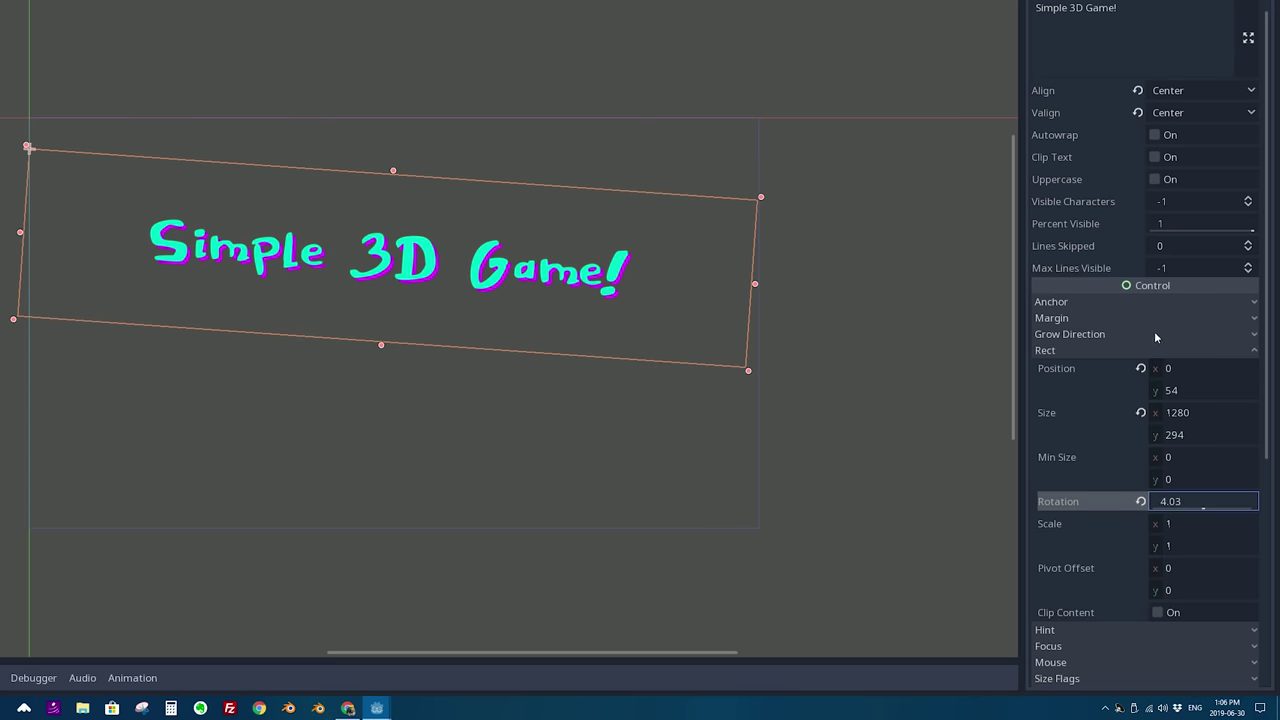
{"action": "left_click", "coordinate": [1088, 357]}
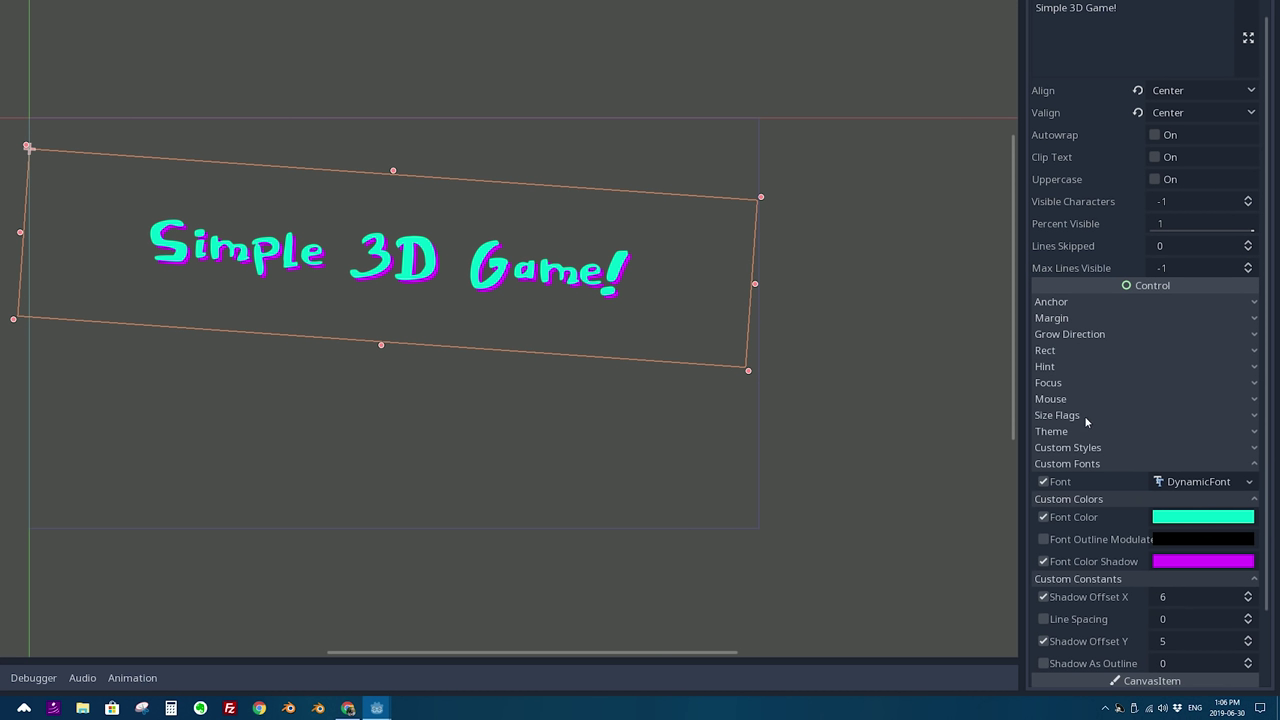
Set the size of the label's DynamicFont to 150.
{"action": "left_click", "coordinate": [1190, 484]}
{"action": "left_click", "coordinate": [1193, 519]}
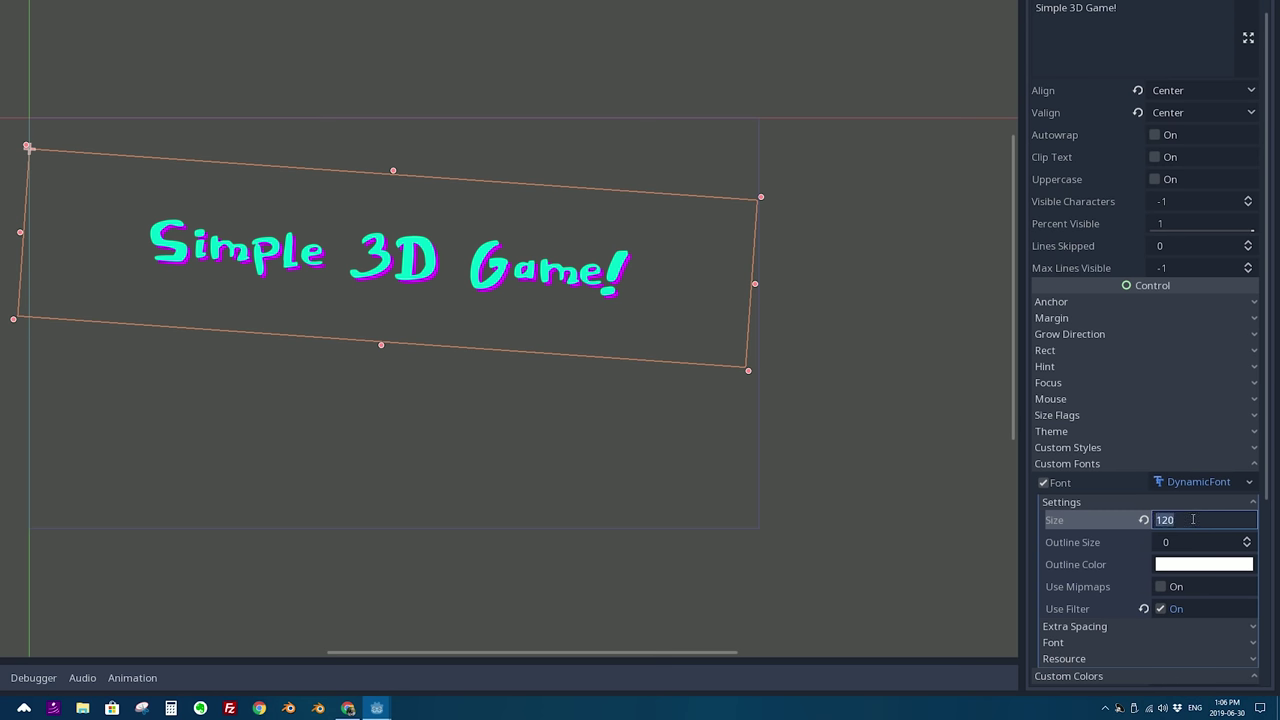
{"action": "type", "text": "150"}
{"action": "key", "text": "Return"}
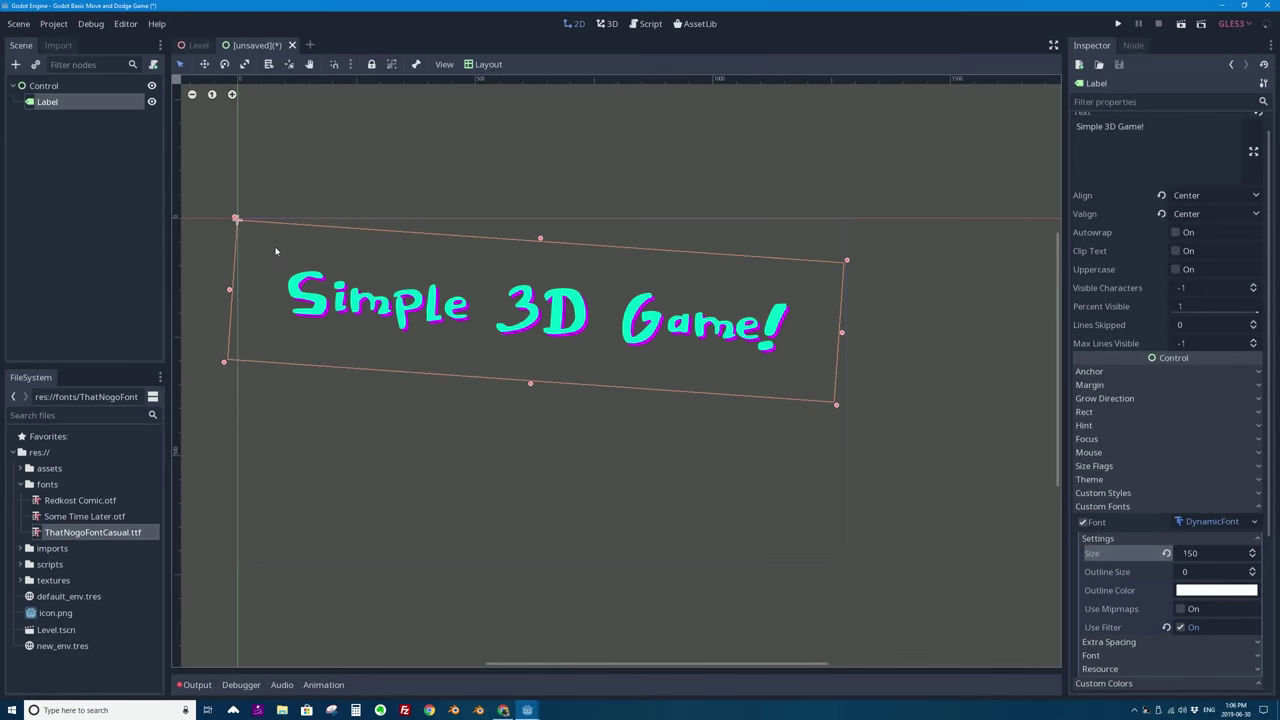
Add a ColorRect node as a child of the root Control node.
{"action": "left_click", "coordinate": [22, 83]}
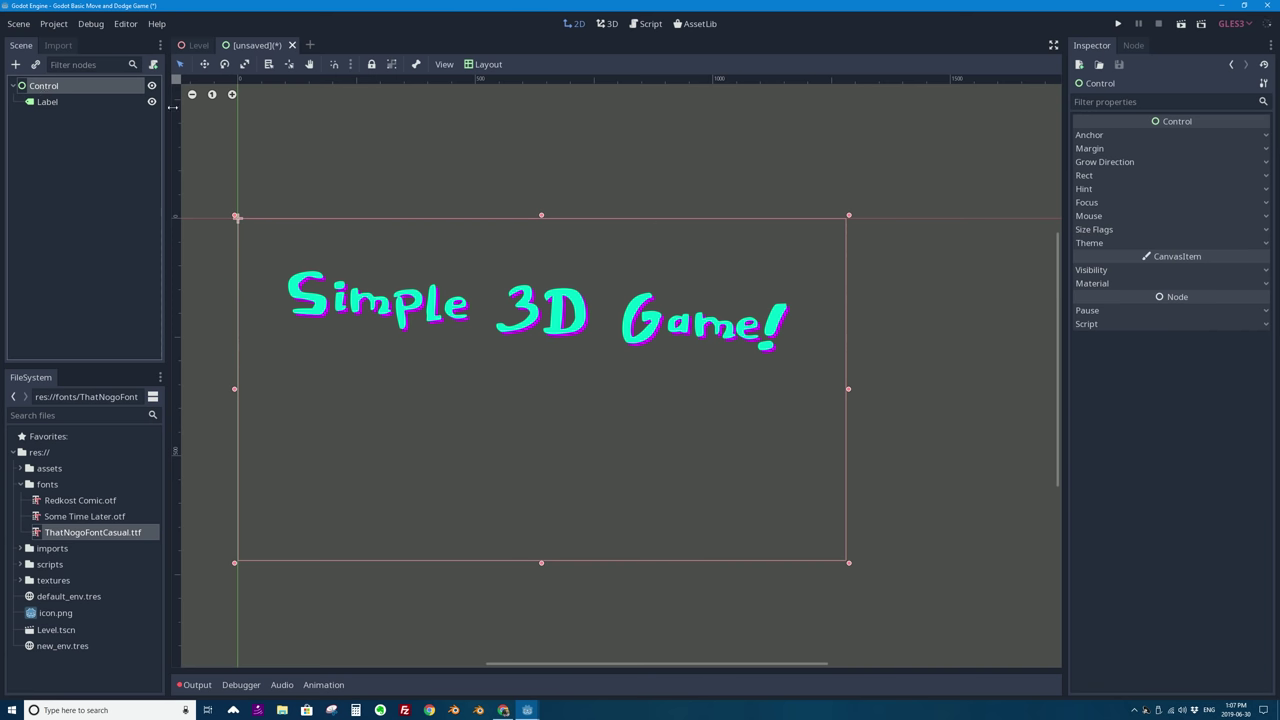
{"action": "left_click", "coordinate": [15, 65]}
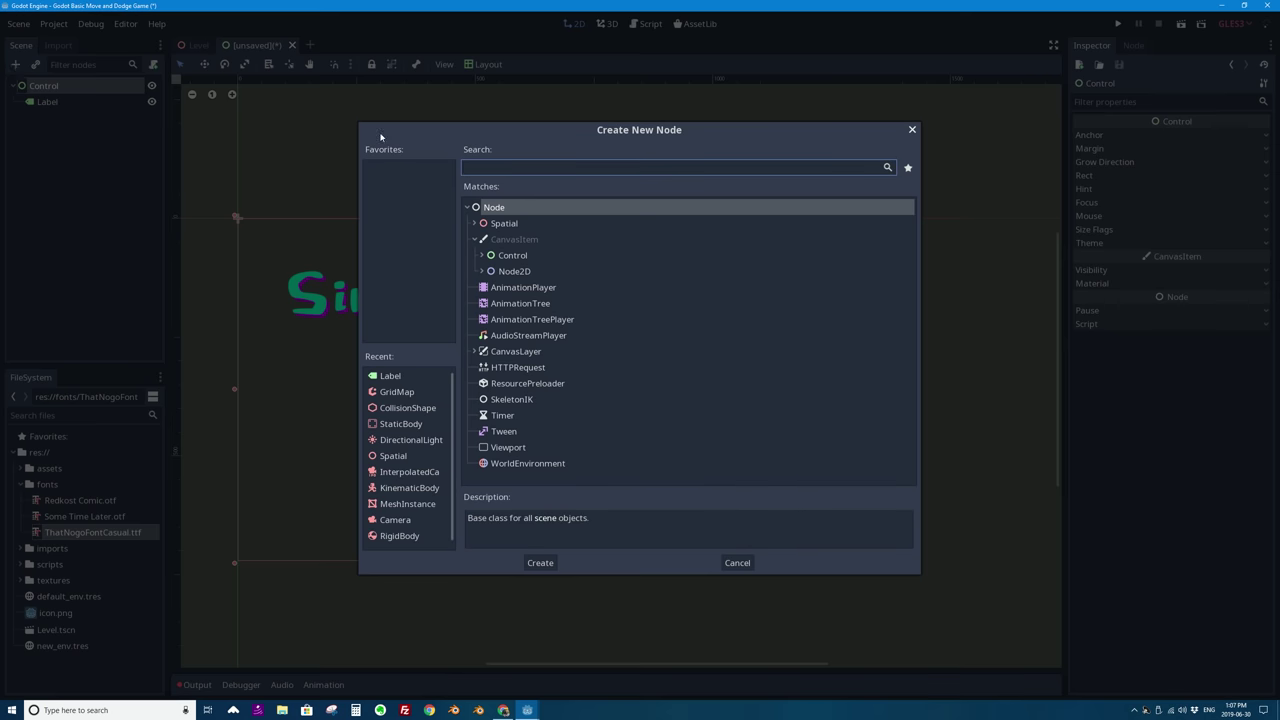
{"action": "left_click", "coordinate": [481, 256]}
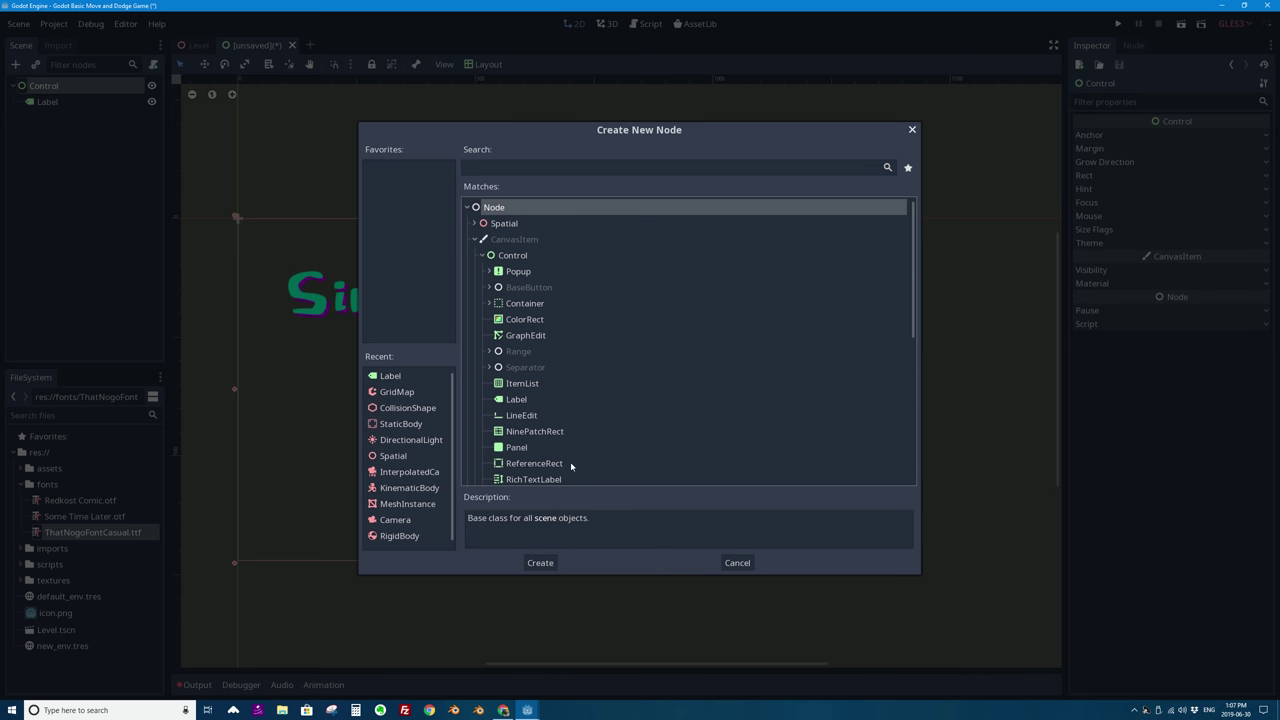
{"action": "left_click", "coordinate": [510, 320]}
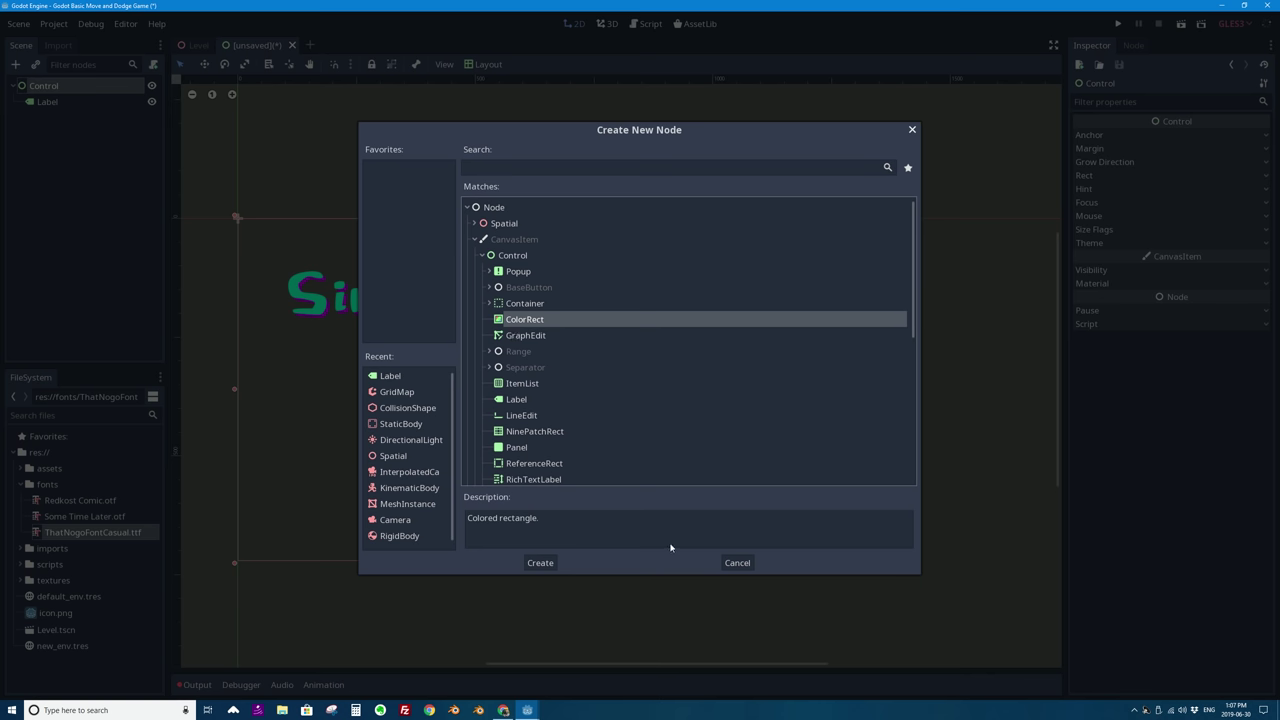
{"action": "left_click", "coordinate": [539, 563]}
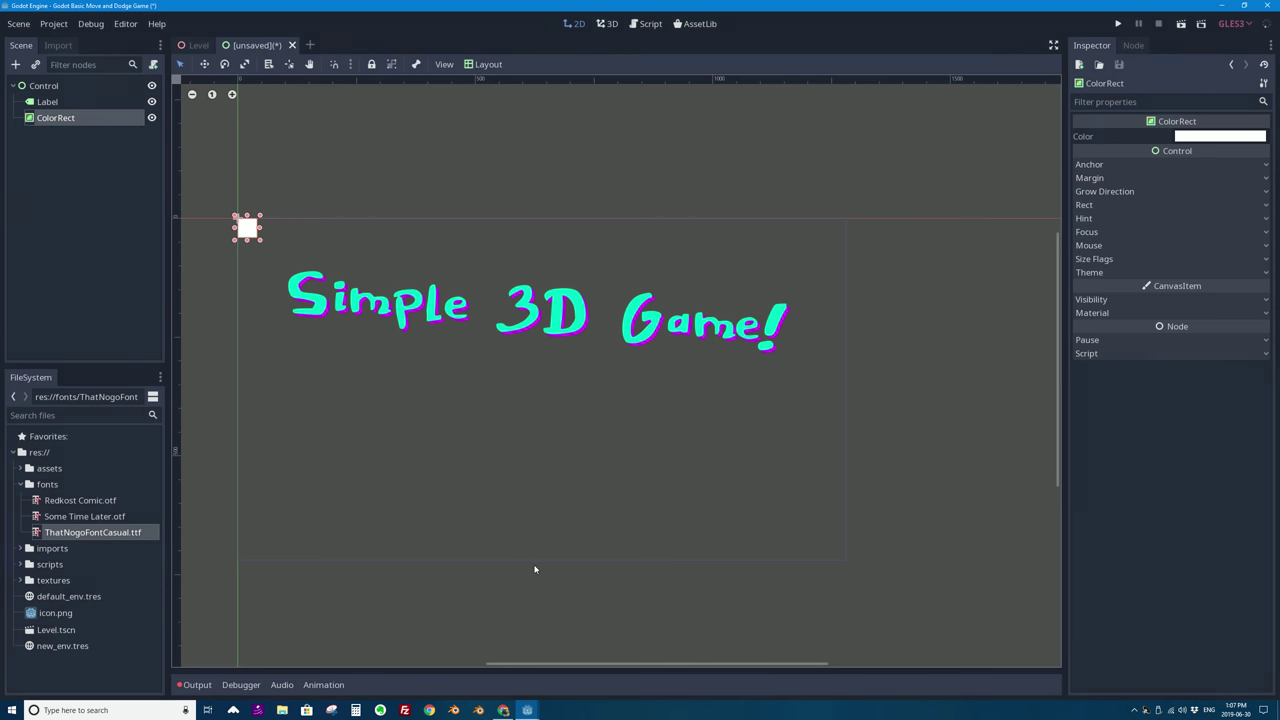
Try to rearrange the ColorRect in the scene tree by moving it onto the root Control node.
{"action": "left_click", "coordinate": [40, 86]}
{"action": "left_click", "coordinate": [42, 118]}
{"action": "left_click", "coordinate": [18, 86]}
{"action": "left_click_drag", "start_coordinate": [48, 118], "coordinate": [45, 87]}
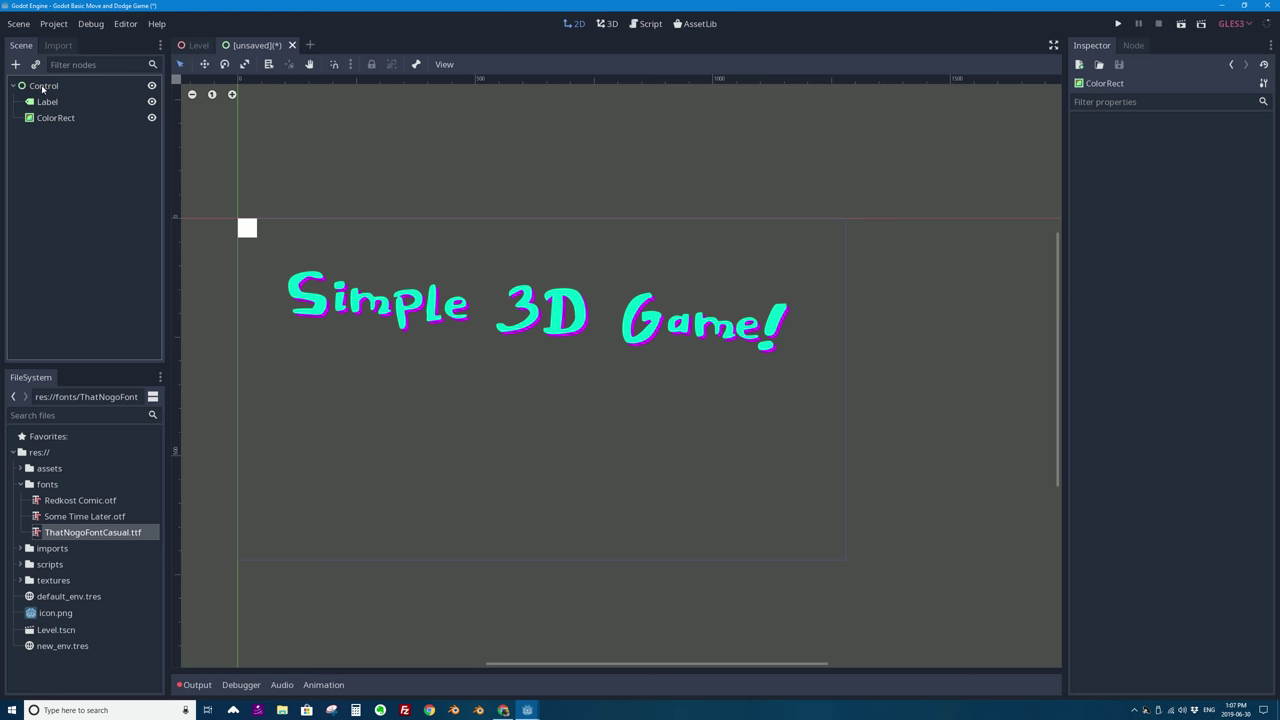
Stretch the ColorRect from the canvas origin across most of the game screen area.
{"action": "left_click", "coordinate": [37, 119]}
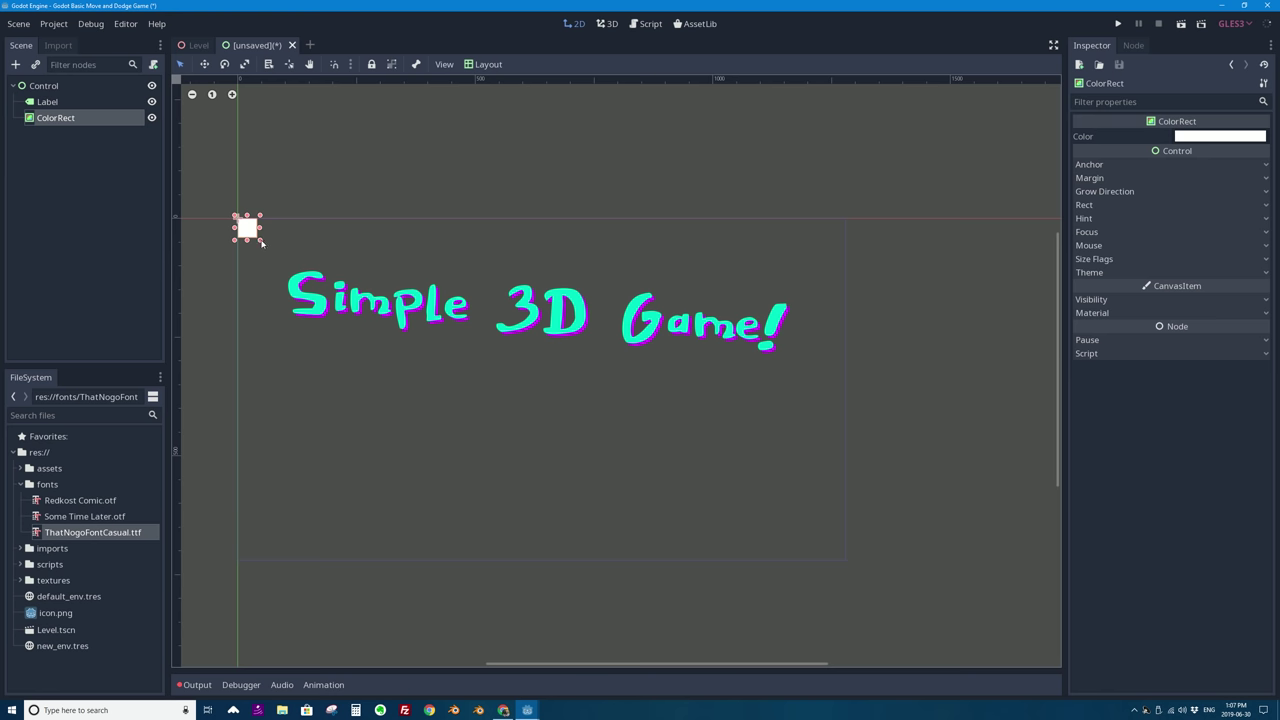
{"action": "left_click_drag", "start_coordinate": [258, 241], "coordinate": [745, 510]}
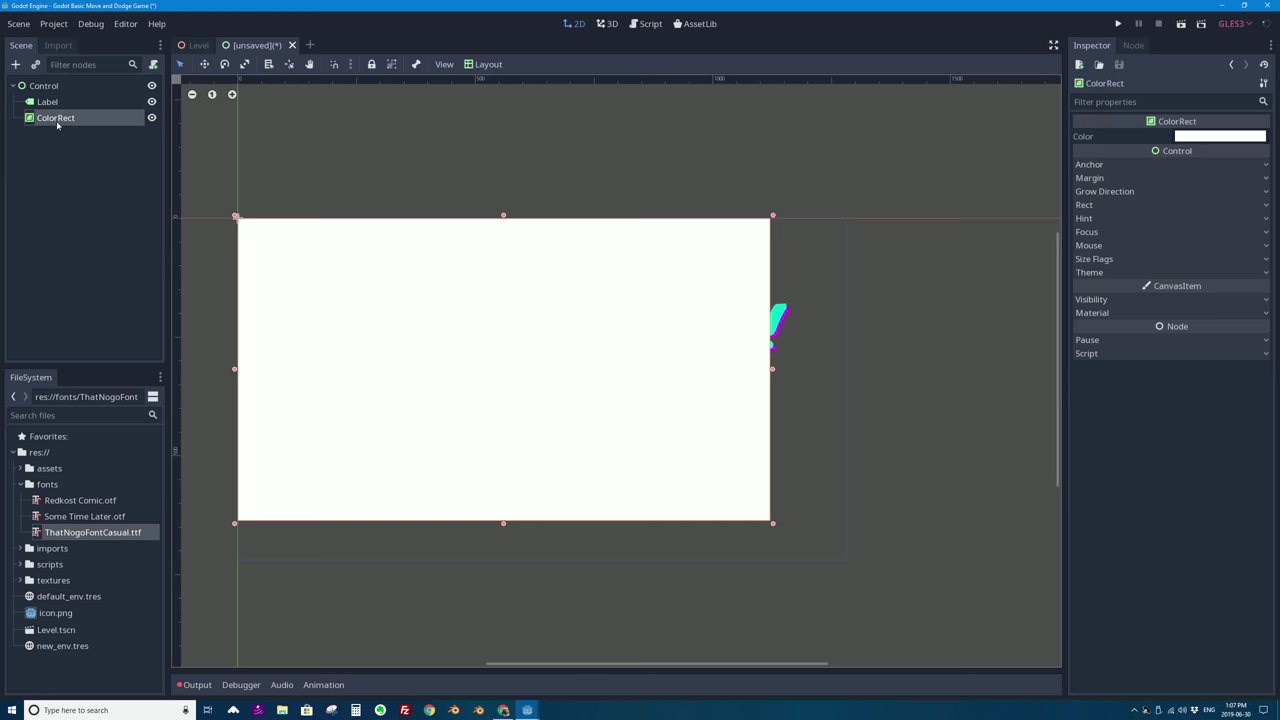
{"action": "left_click", "coordinate": [57, 120]}
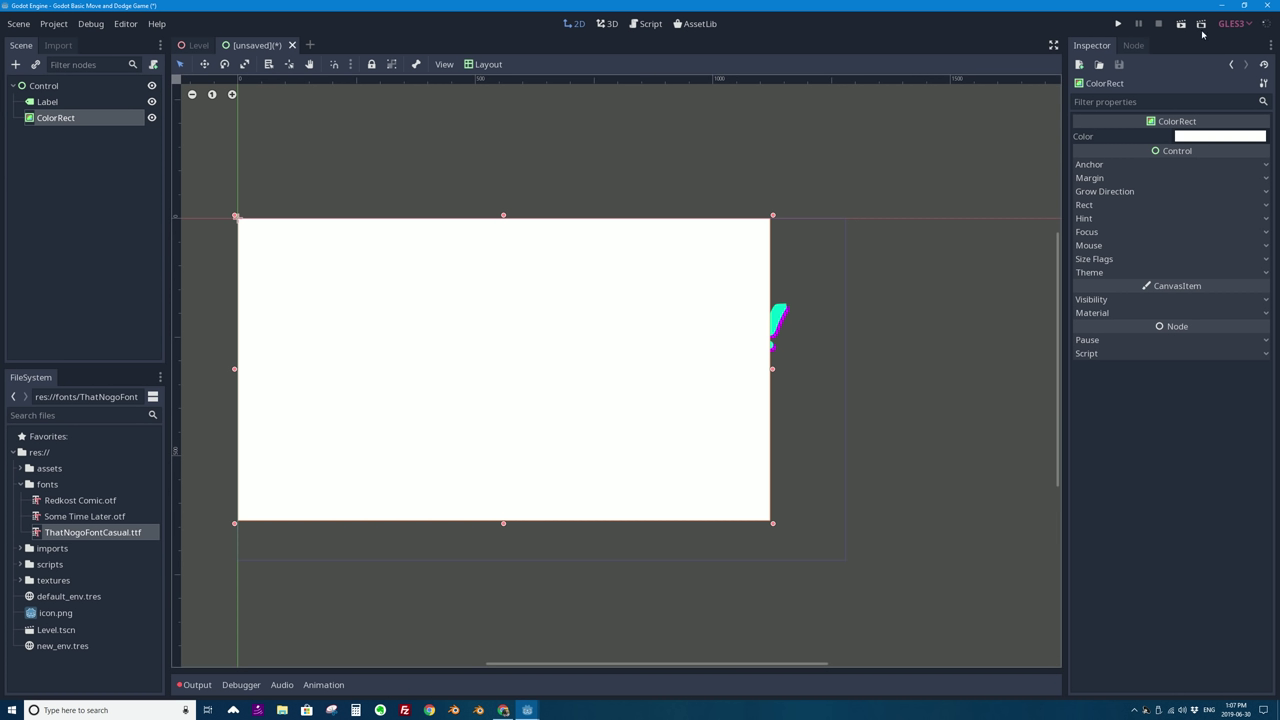
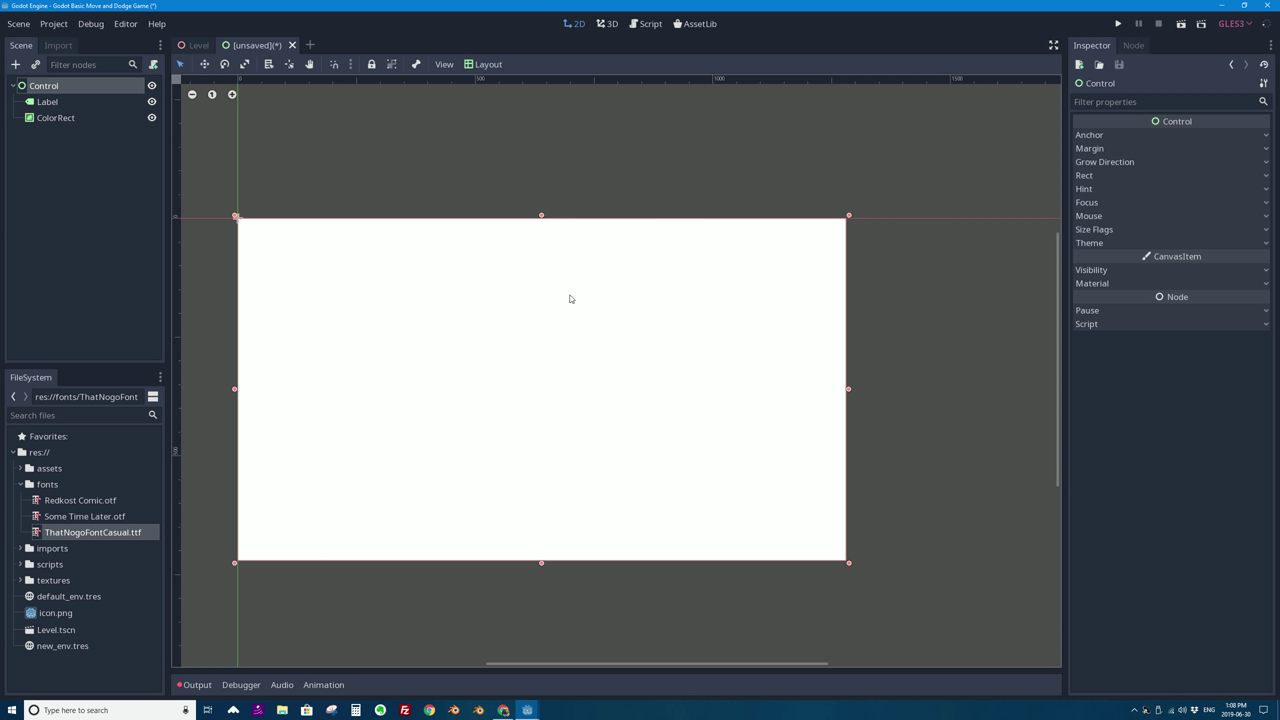
Reorder the scene tree so the ColorRect sits above the Label and draws behind the title text.
{"action": "left_click", "coordinate": [50, 118]}
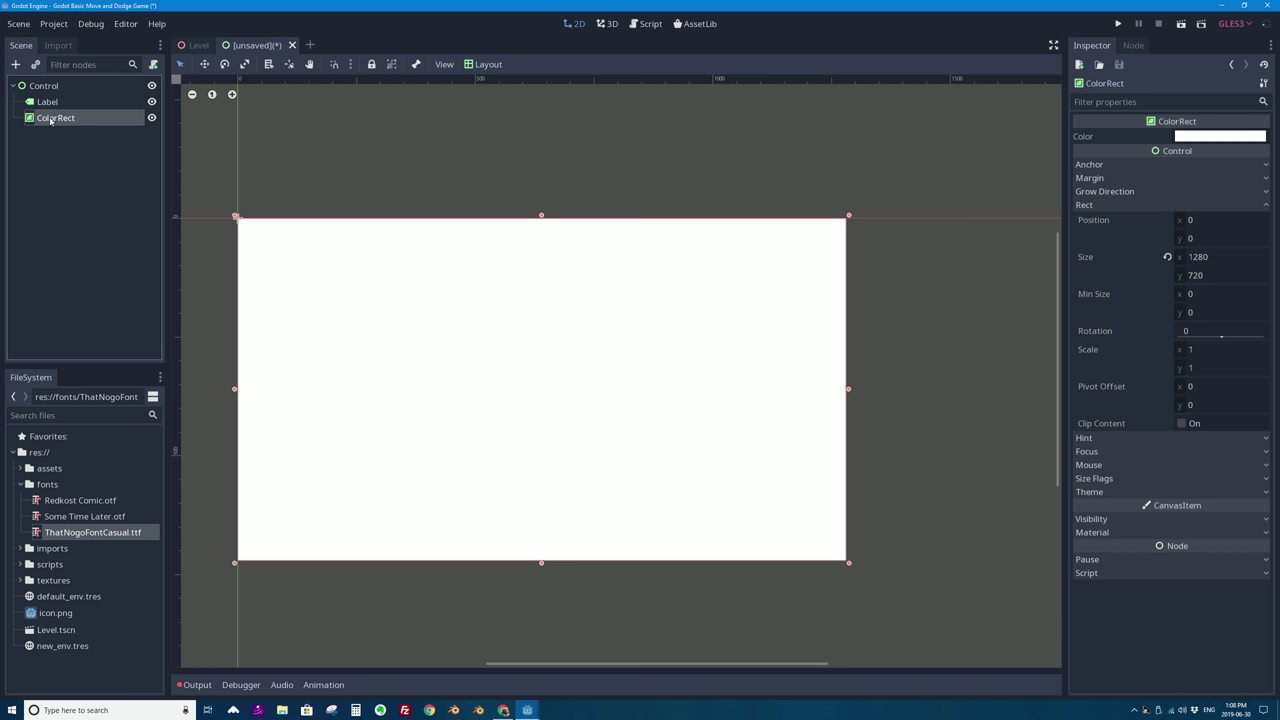
{"action": "mouse_move", "coordinate": [55, 117]}
{"action": "left_mouse_down"}
{"action": "mouse_move", "coordinate": [52, 103]}
{"action": "mouse_move", "coordinate": [45, 121]}
{"action": "mouse_move", "coordinate": [42, 90]}
{"action": "mouse_move", "coordinate": [52, 120]}
{"action": "mouse_move", "coordinate": [62, 95]}
{"action": "mouse_move", "coordinate": [58, 117]}
{"action": "mouse_move", "coordinate": [54, 104]}
{"action": "left_mouse_up"}
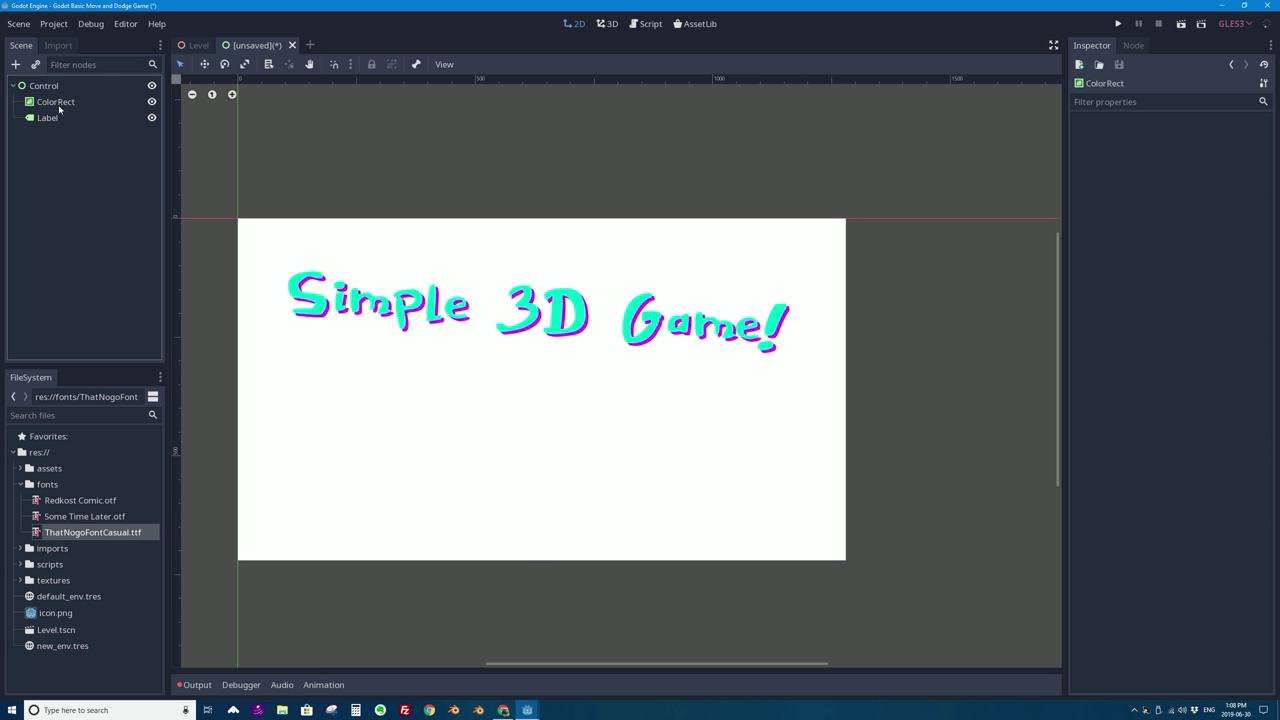
{"action": "left_click", "coordinate": [50, 103]}
{"action": "left_click_drag", "start_coordinate": [43, 121], "coordinate": [55, 98]}
Change the ColorRect's color to a dark navy blue.
{"action": "left_click", "coordinate": [50, 104]}
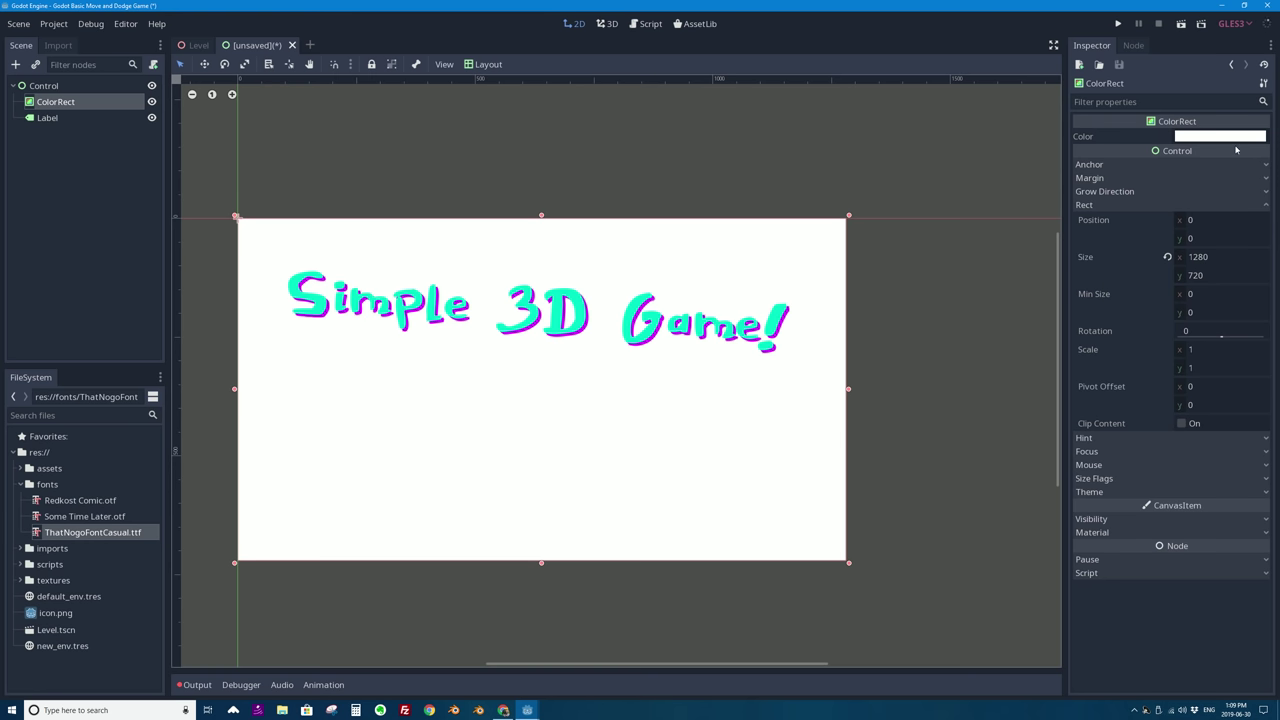
{"action": "left_click", "coordinate": [1215, 138]}
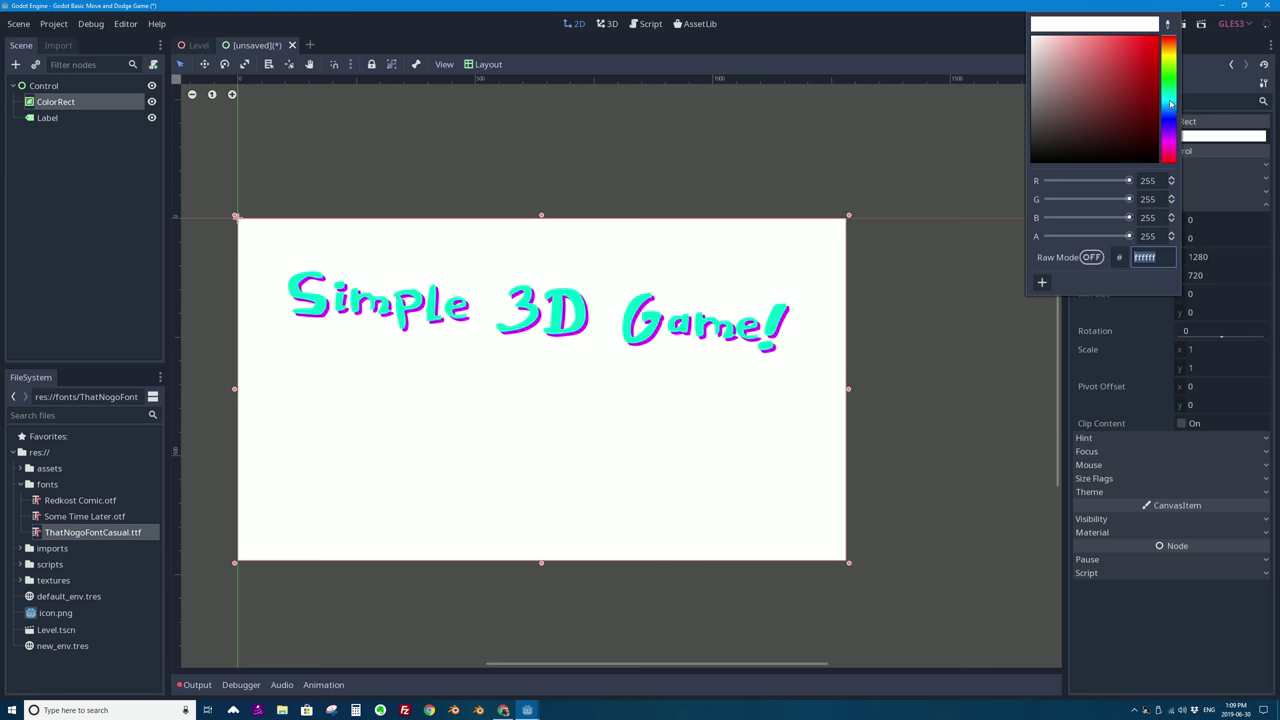
{"action": "left_click", "coordinate": [1170, 117]}
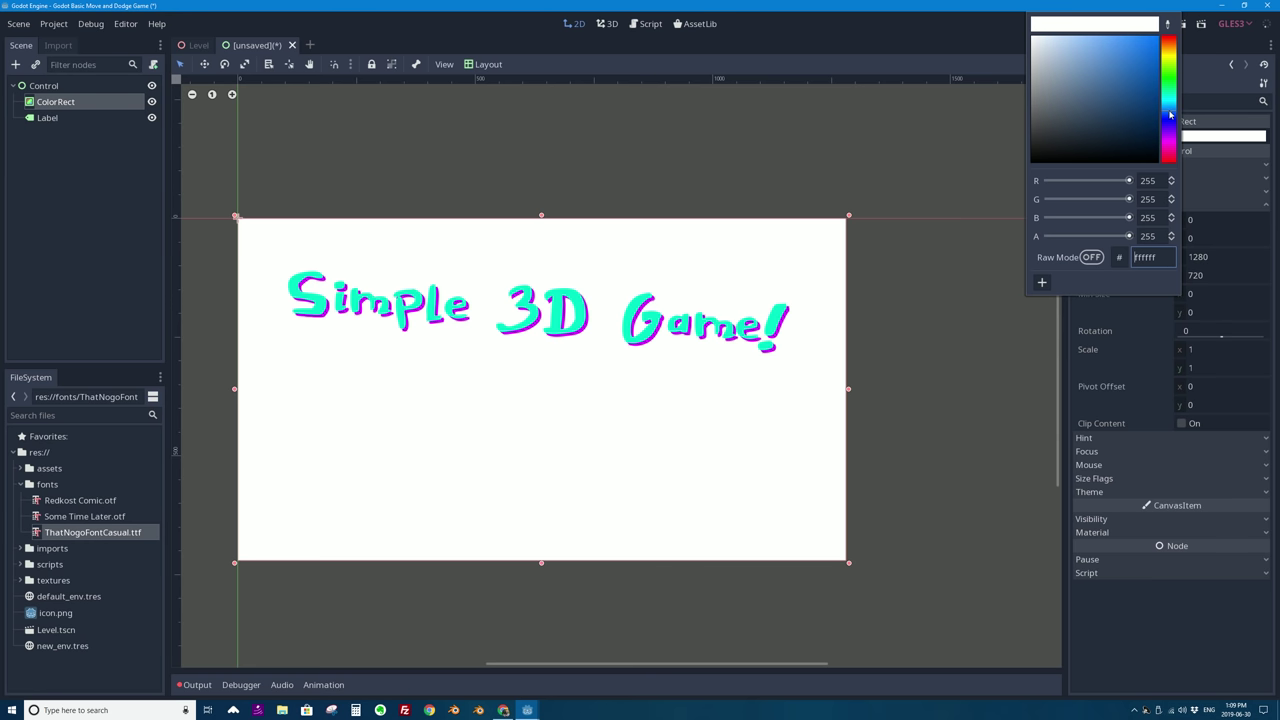
{"action": "mouse_move", "coordinate": [1100, 112]}
{"action": "left_mouse_down"}
{"action": "mouse_move", "coordinate": [1042, 140]}
{"action": "mouse_move", "coordinate": [1108, 131]}
{"action": "left_mouse_up"}
{"action": "left_click", "coordinate": [906, 385]}
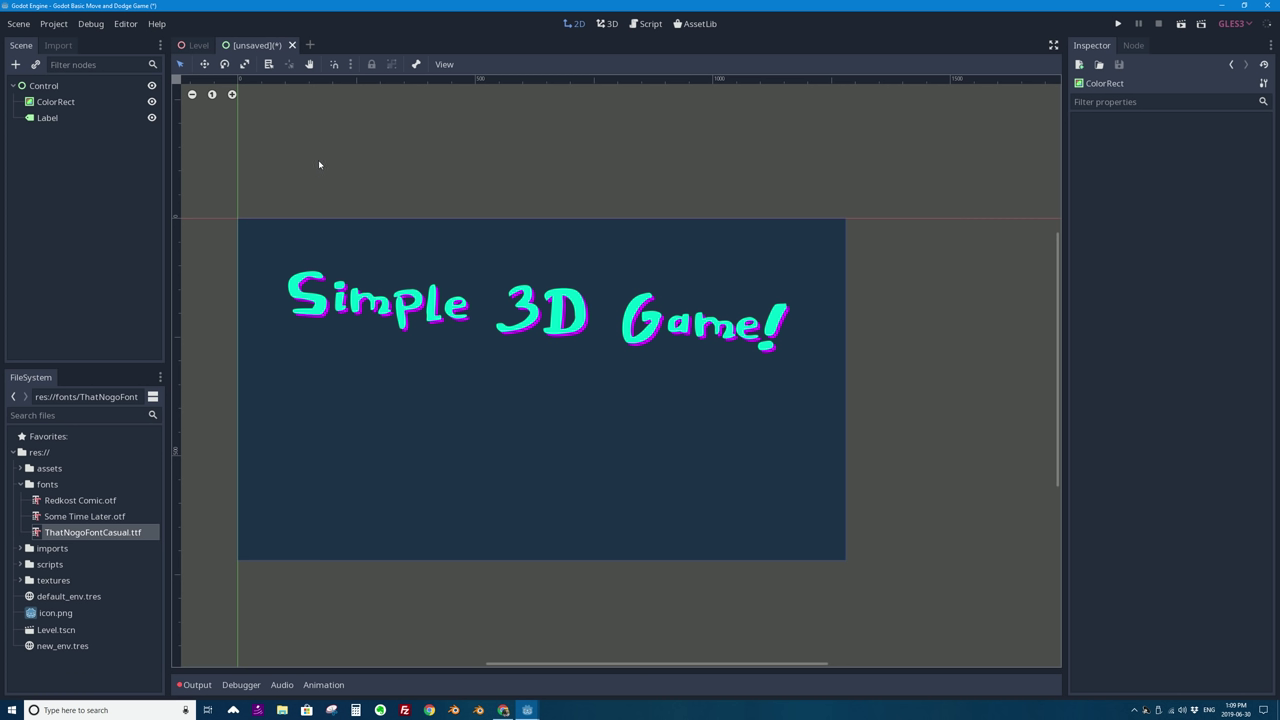
Add a standard Button node as a child of the root Control node.
{"action": "left_click", "coordinate": [50, 87]}
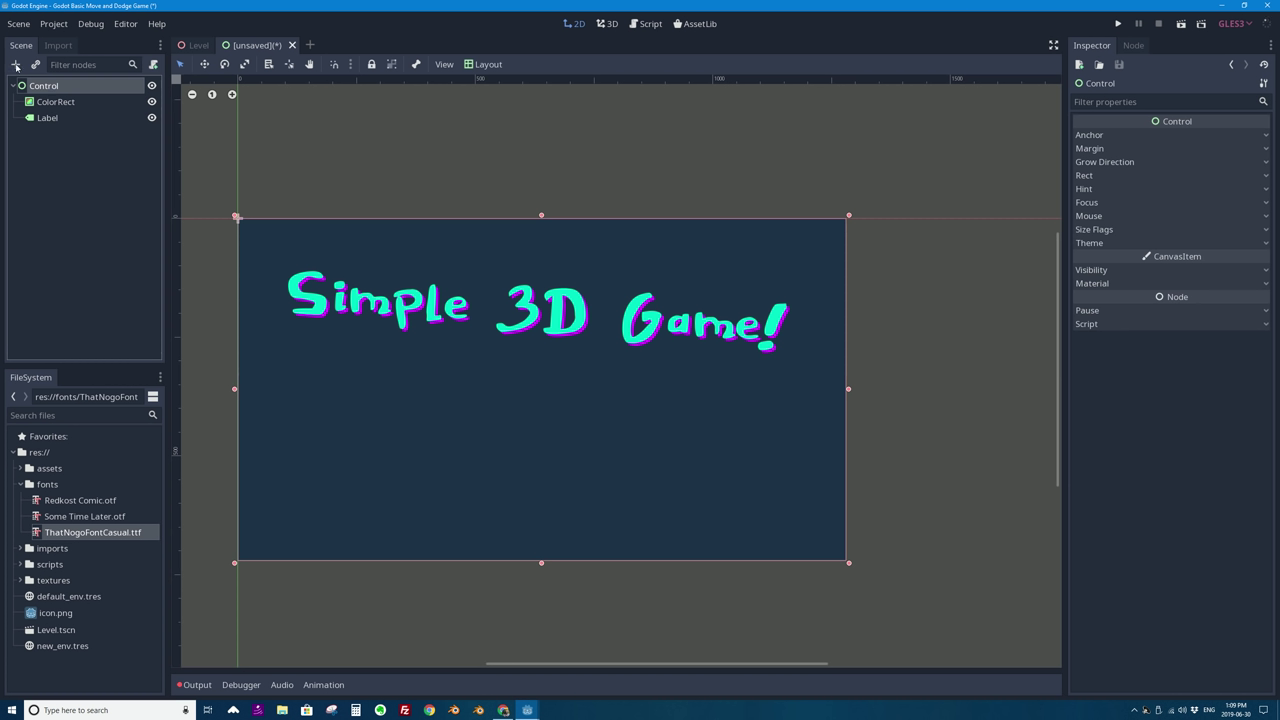
{"action": "left_click", "coordinate": [15, 64]}
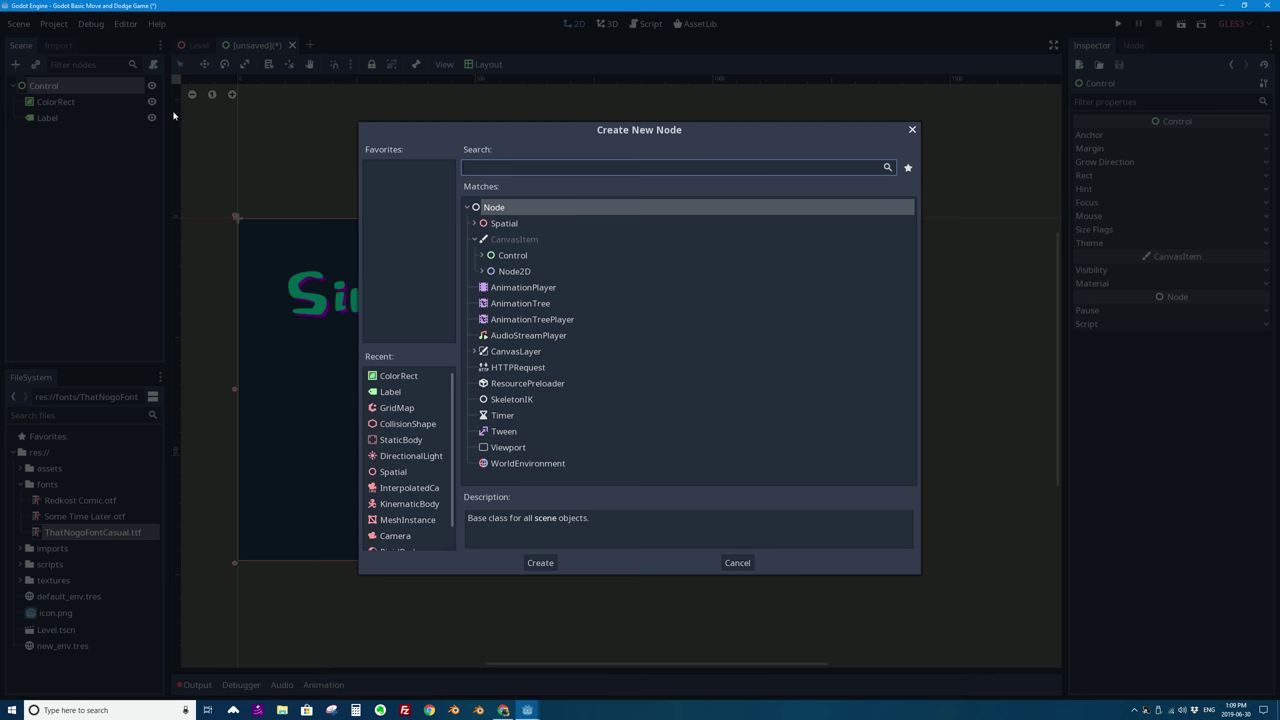
{"action": "left_click", "coordinate": [481, 256]}
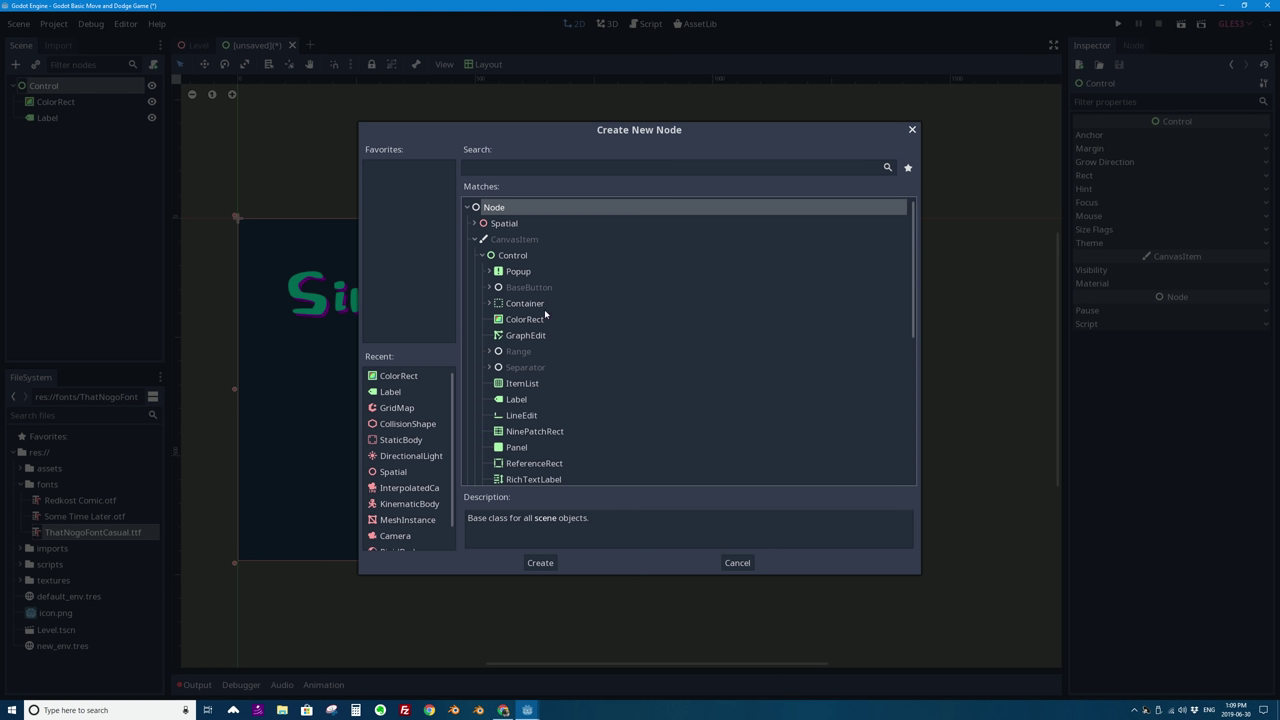
{"action": "scroll", "coordinate": [603, 334], "scroll_direction": "down", "scroll_amount": 1}
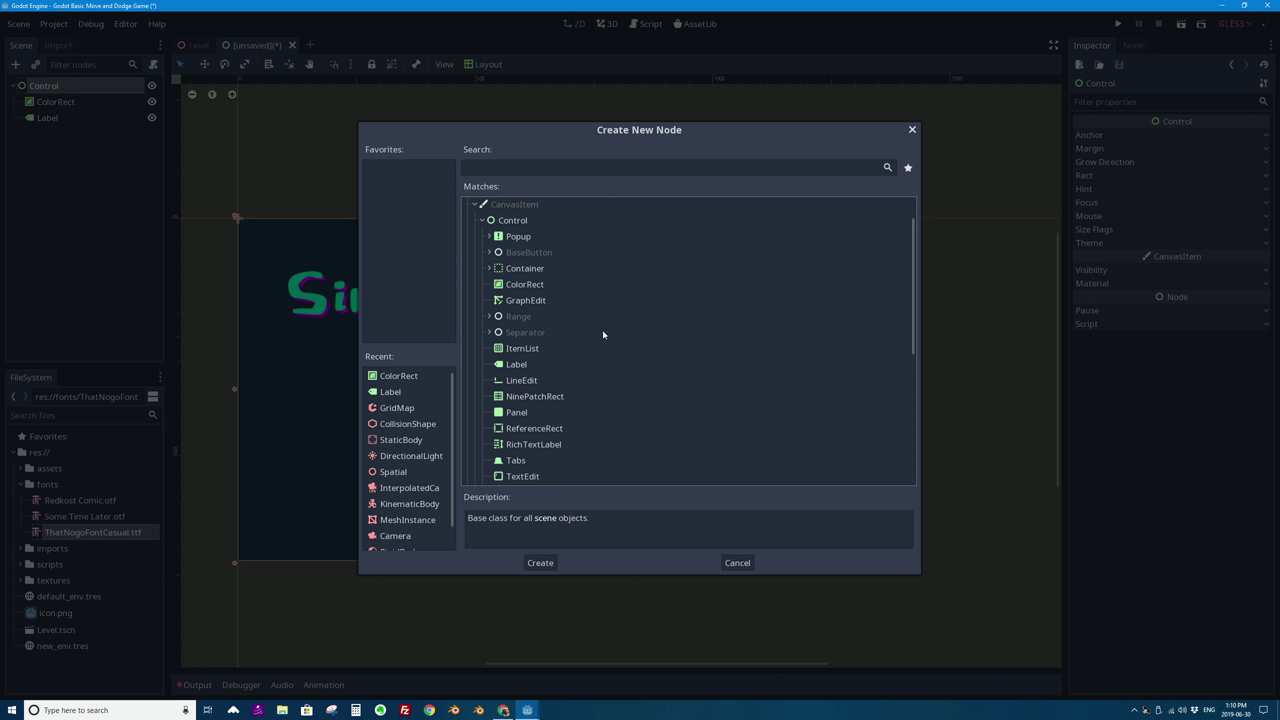
{"action": "left_click", "coordinate": [503, 253]}
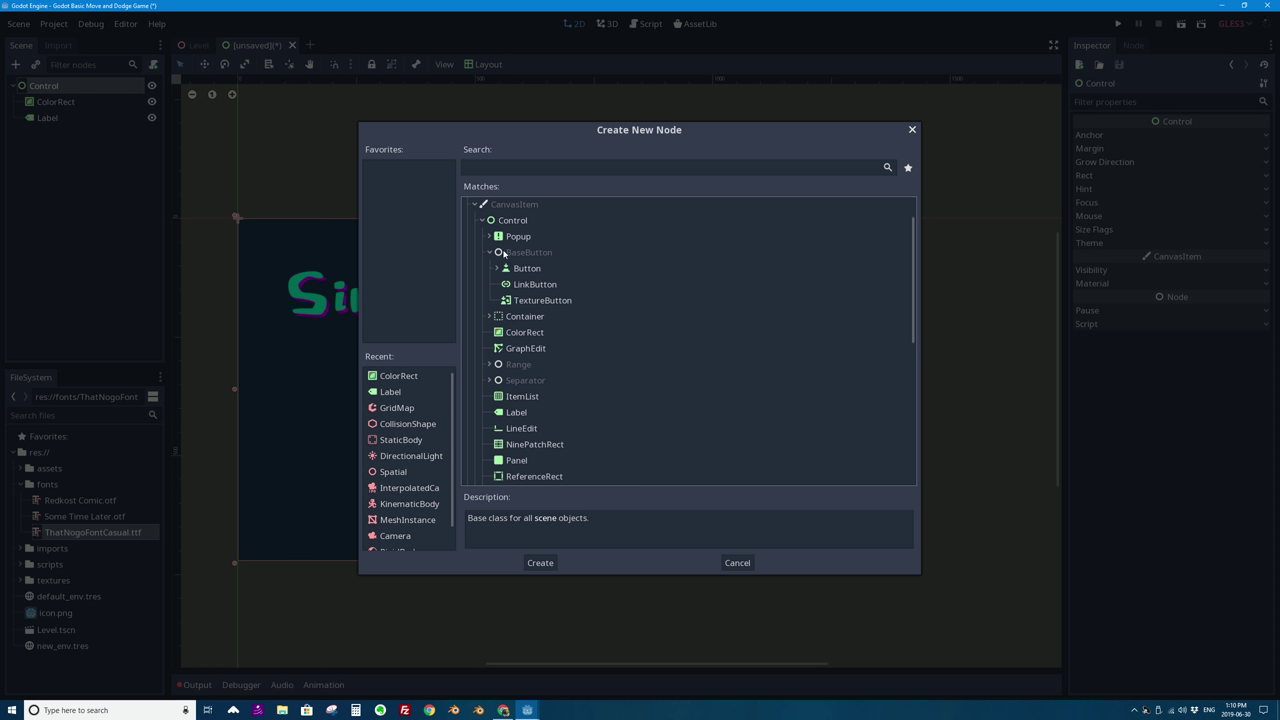
{"action": "left_click", "coordinate": [489, 253]}
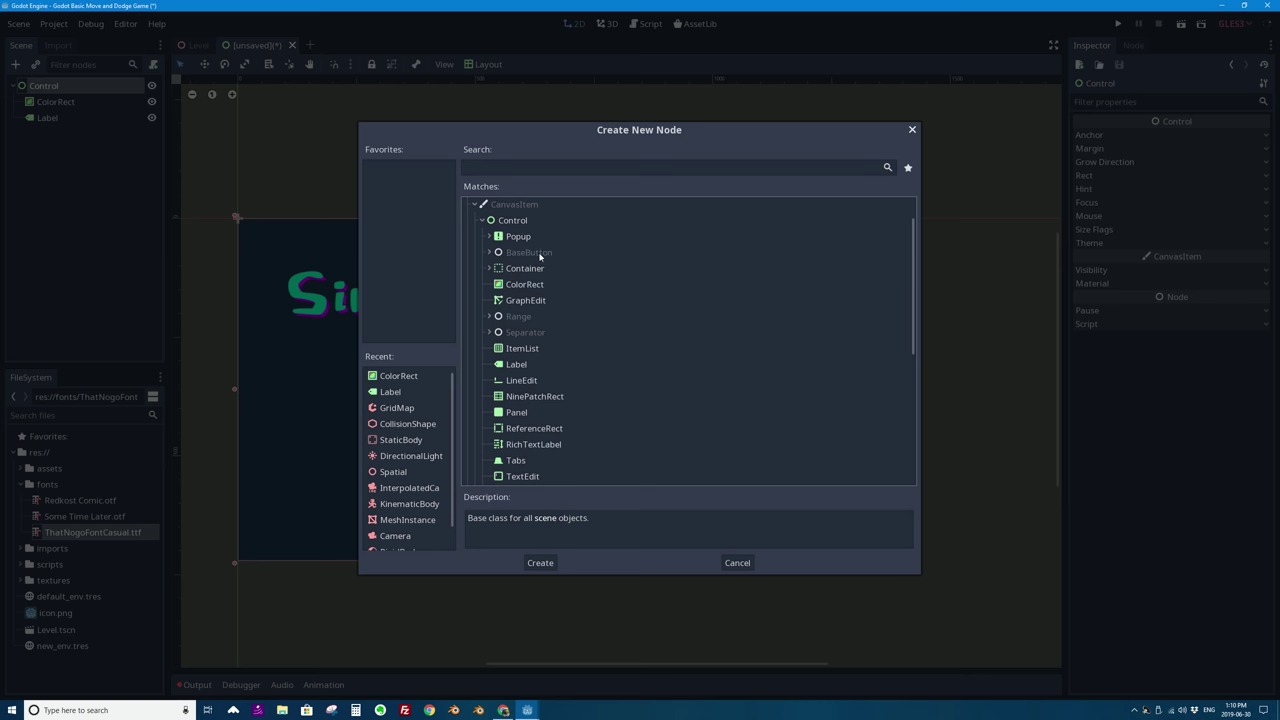
{"action": "left_click", "coordinate": [487, 252]}
{"action": "left_click", "coordinate": [522, 270]}
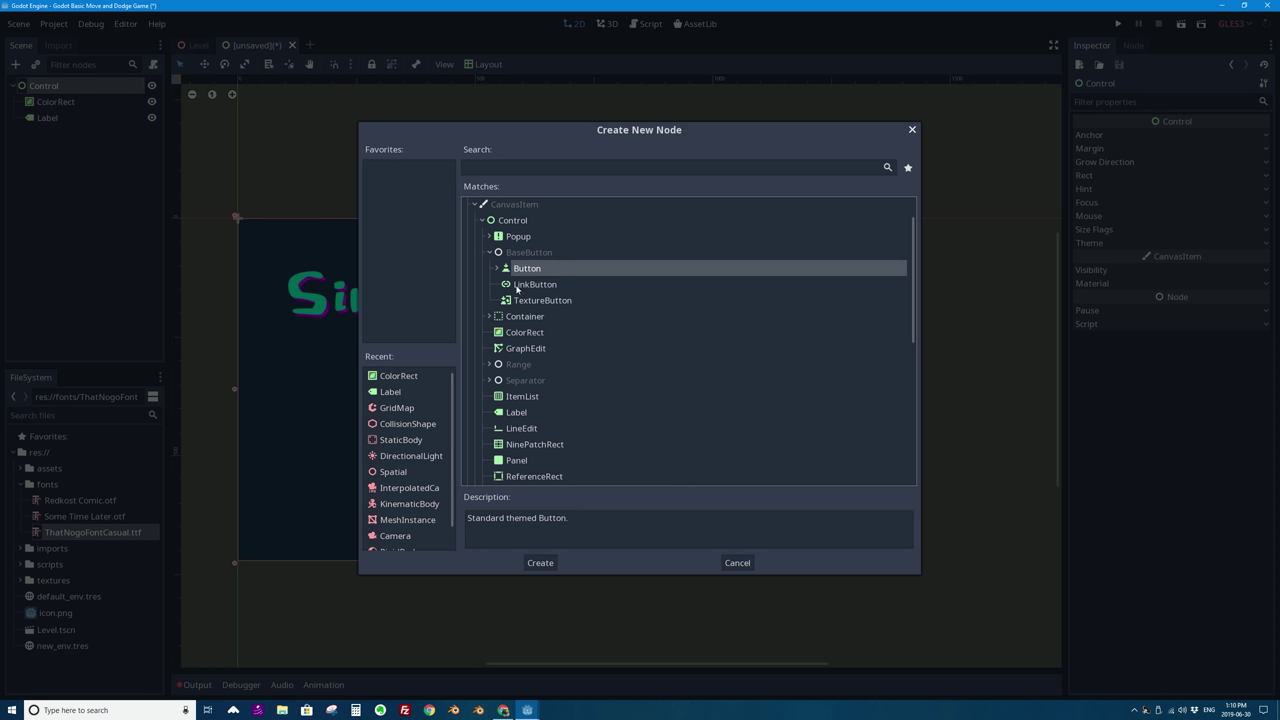
{"action": "left_click", "coordinate": [497, 268]}
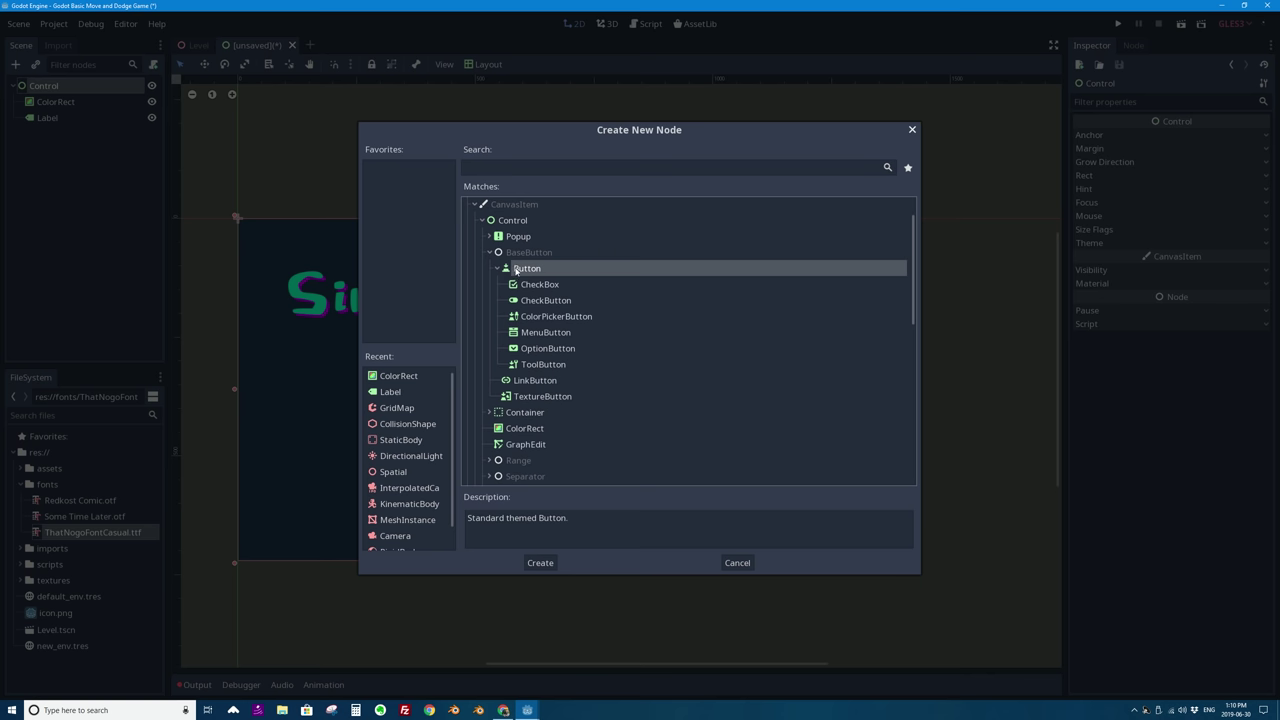
{"action": "left_click", "coordinate": [541, 563]}
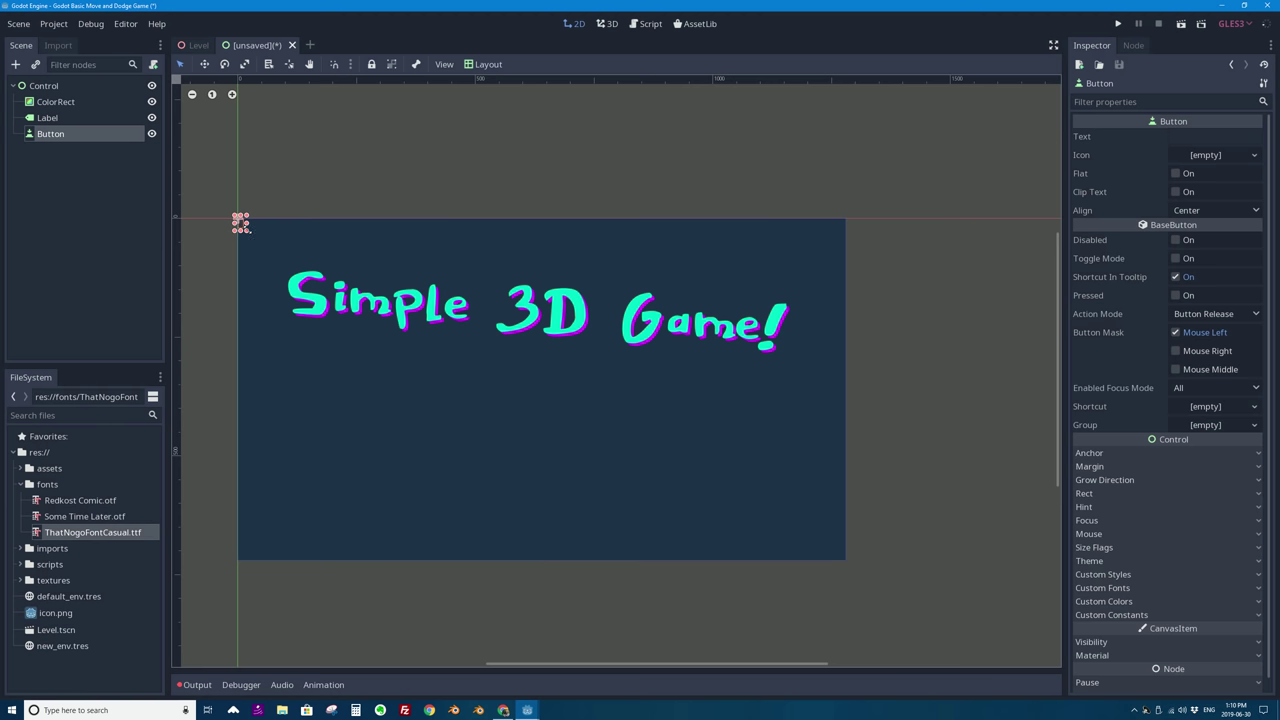
Enlarge the button and place it centered beneath the title, with its text set to PLAY!
{"action": "left_click_drag", "start_coordinate": [244, 231], "coordinate": [398, 280]}
{"action": "left_click_drag", "start_coordinate": [326, 257], "coordinate": [552, 441]}
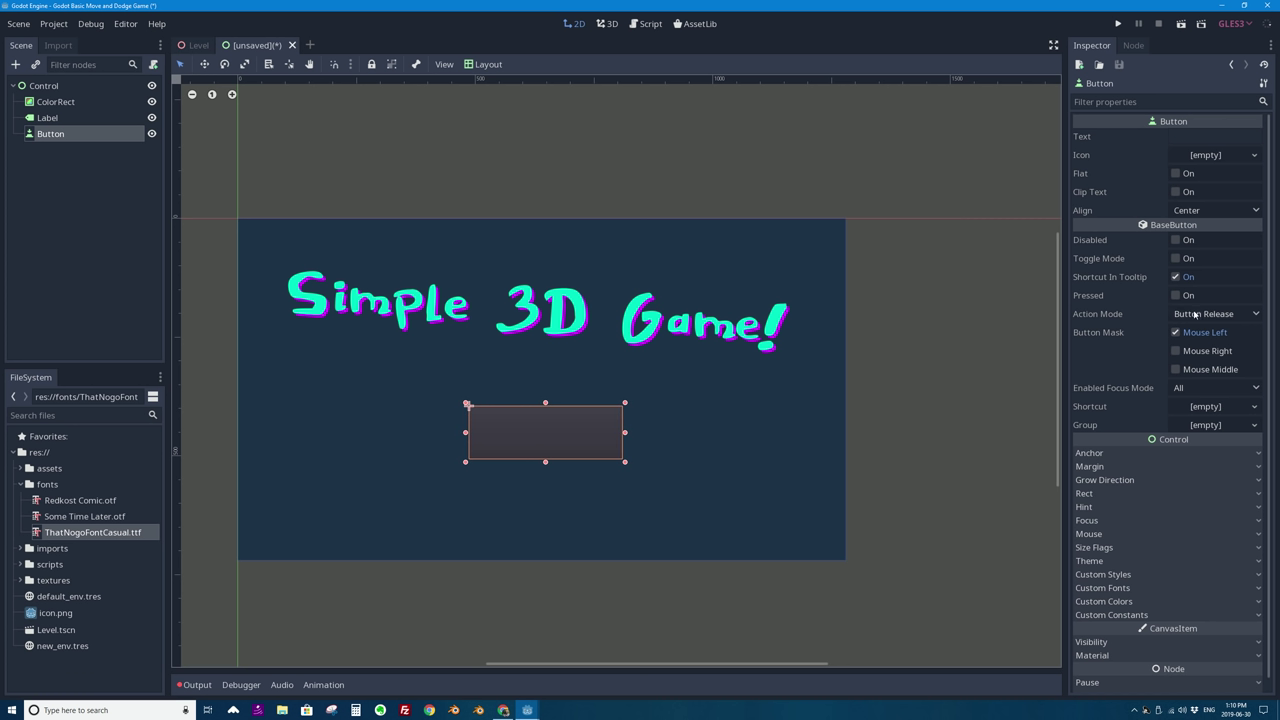
{"action": "left_click", "coordinate": [1181, 137]}
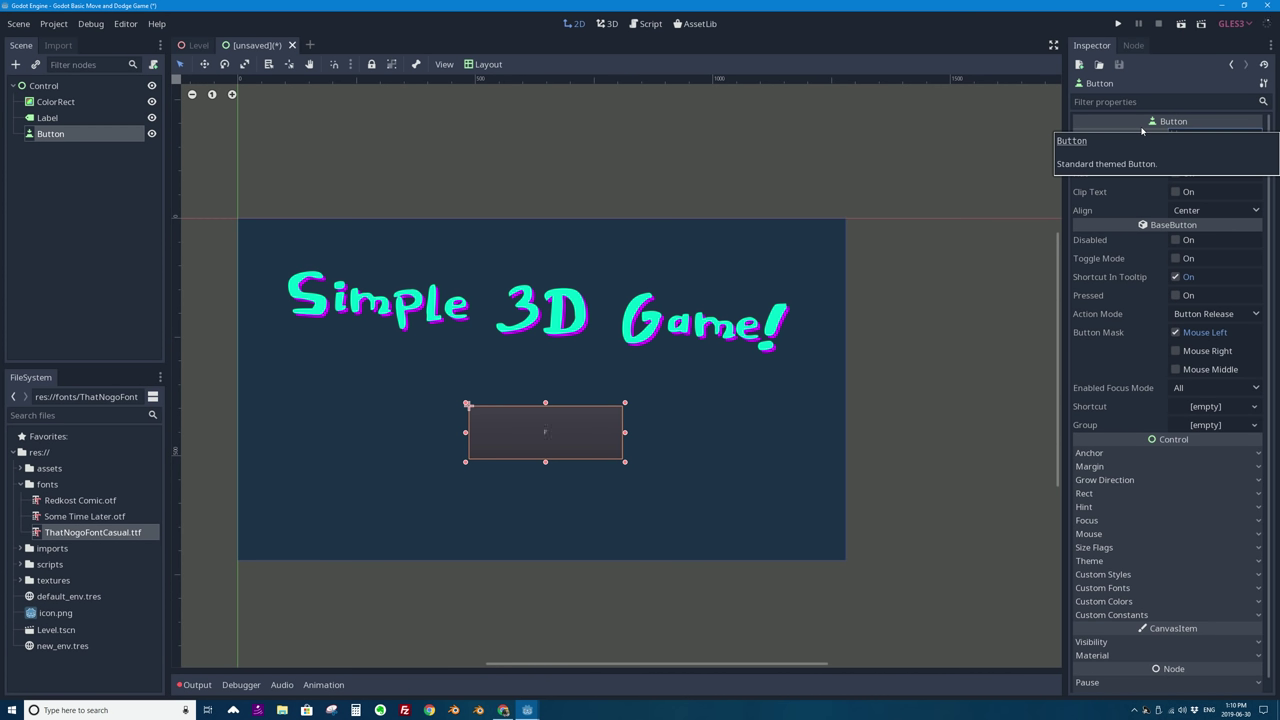
{"action": "type", "text": "PLAY!"}
{"action": "left_click", "coordinate": [611, 526]}
{"action": "left_click", "coordinate": [535, 425]}
{"action": "scroll", "coordinate": [546, 447], "scroll_direction": "up", "scroll_amount": 1}
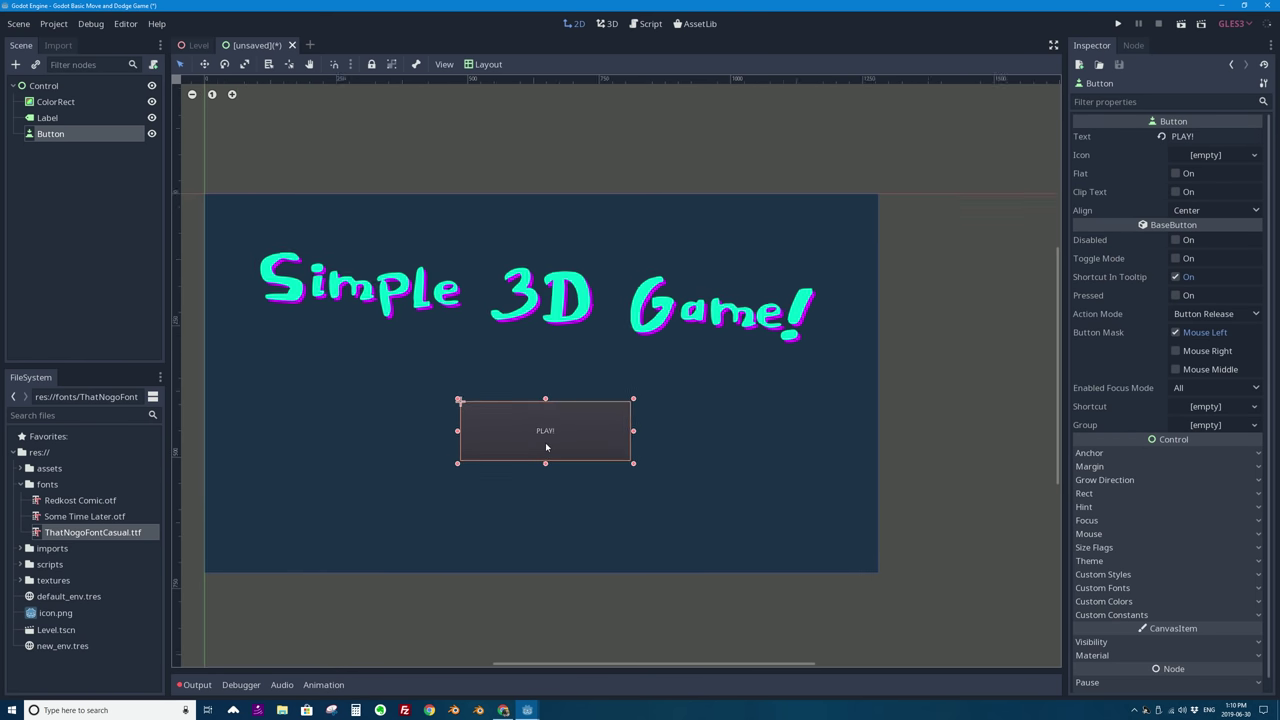
Enable the custom font override on the PLAY! button and assign it a new DynamicFont.
{"action": "scroll", "coordinate": [546, 447], "scroll_direction": "up", "scroll_amount": 4}
{"action": "scroll", "coordinate": [560, 448], "scroll_direction": "down", "scroll_amount": 2}
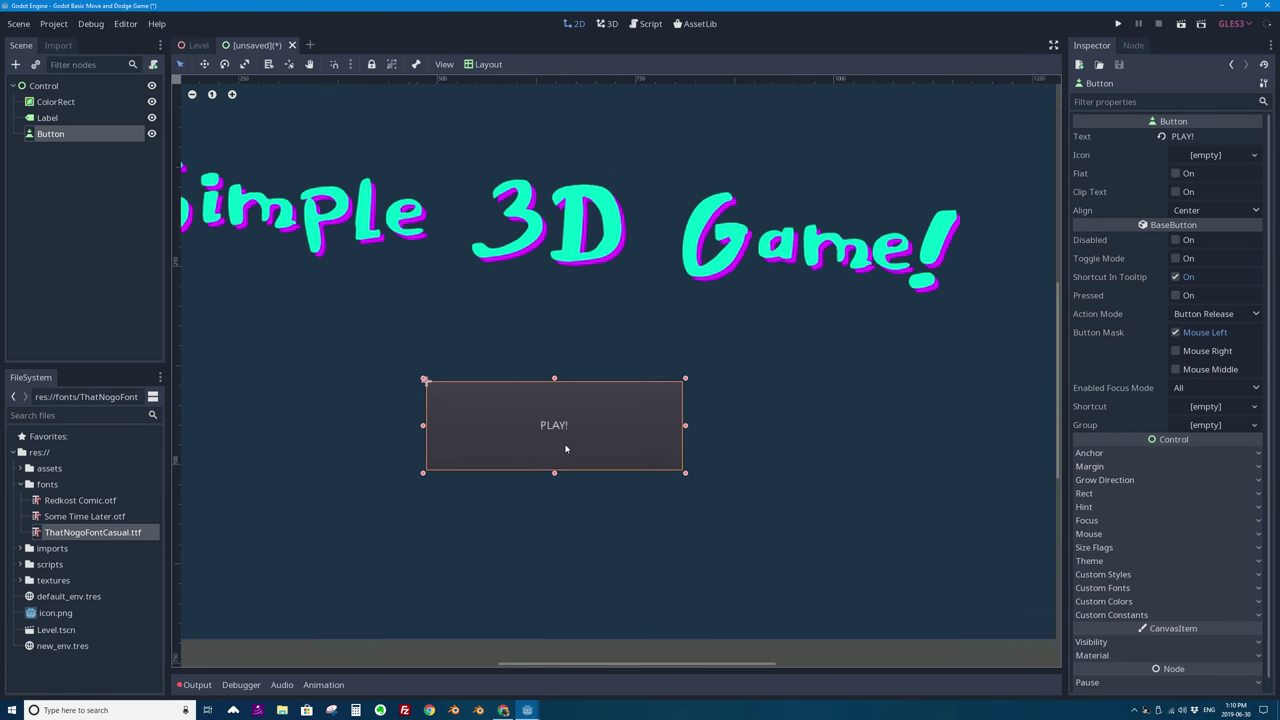
{"action": "scroll", "coordinate": [565, 449], "scroll_direction": "down", "scroll_amount": 3}
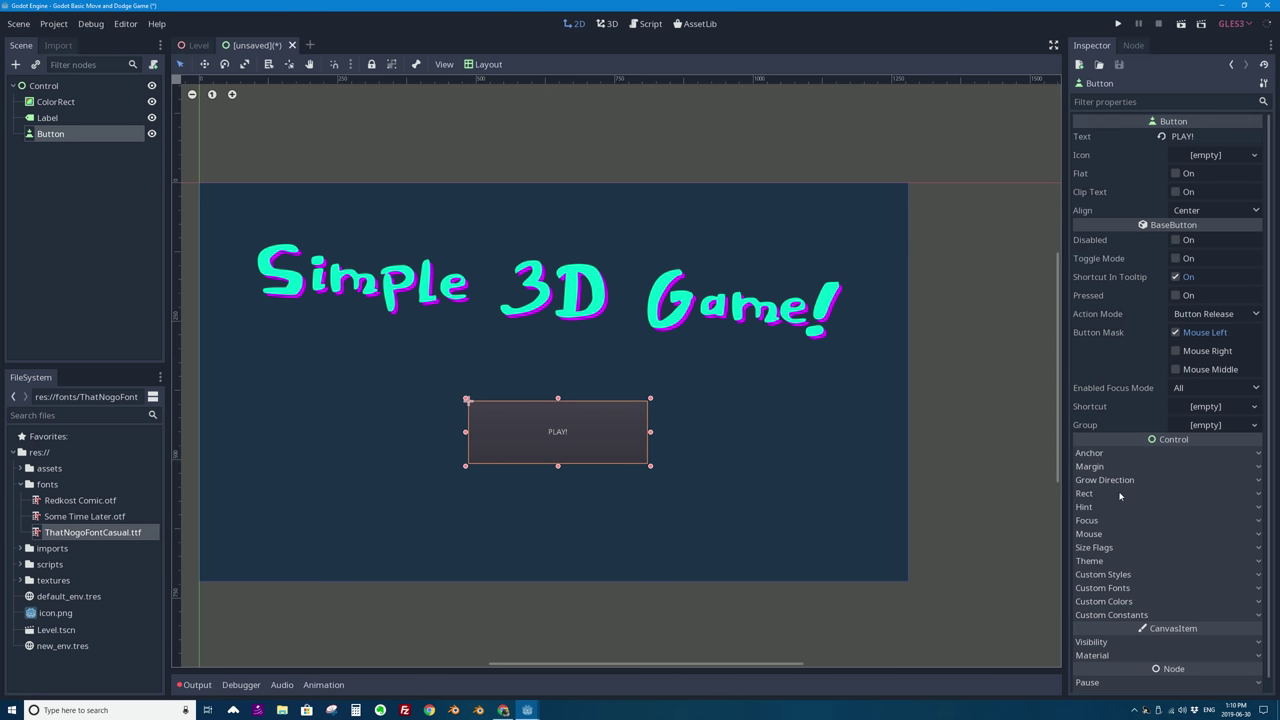
{"action": "left_click", "coordinate": [1128, 590]}
{"action": "scroll", "coordinate": [1128, 592], "scroll_direction": "down", "scroll_amount": 1}
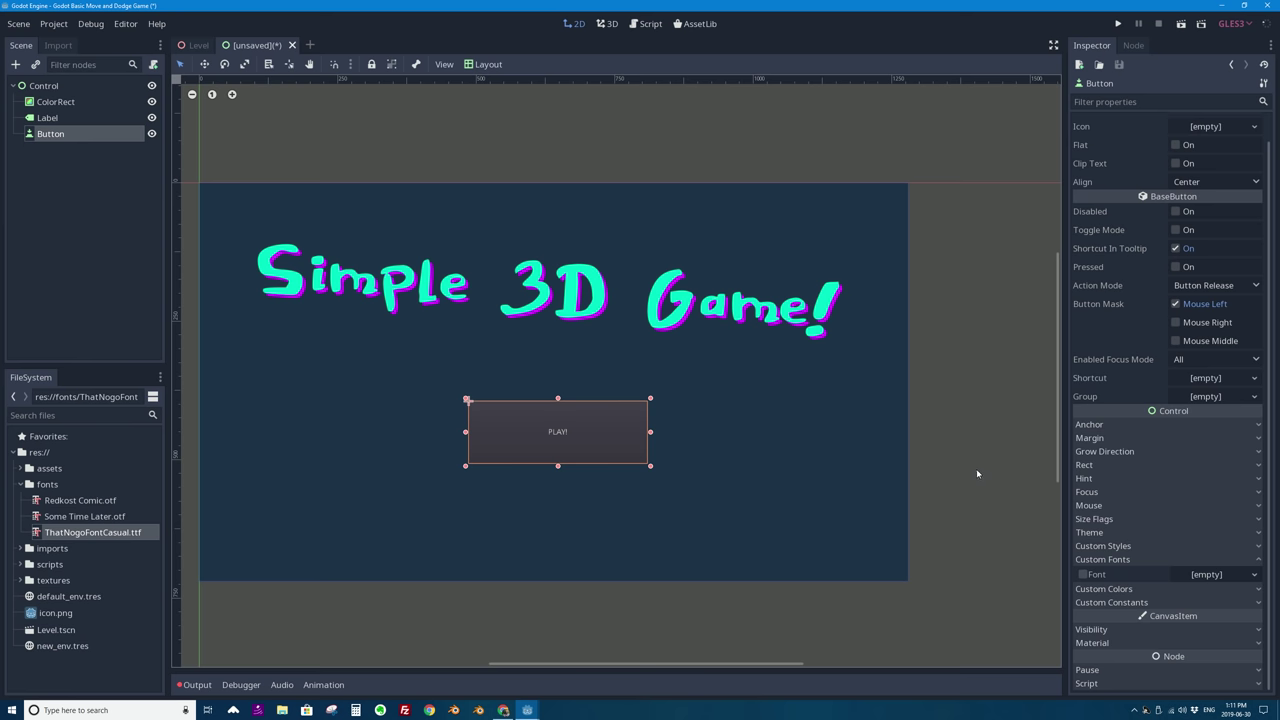
{"action": "scroll", "coordinate": [940, 450], "scroll_direction": "down", "scroll_amount": 1}
{"action": "scroll", "coordinate": [900, 430], "scroll_direction": "left", "scroll_amount": 2}
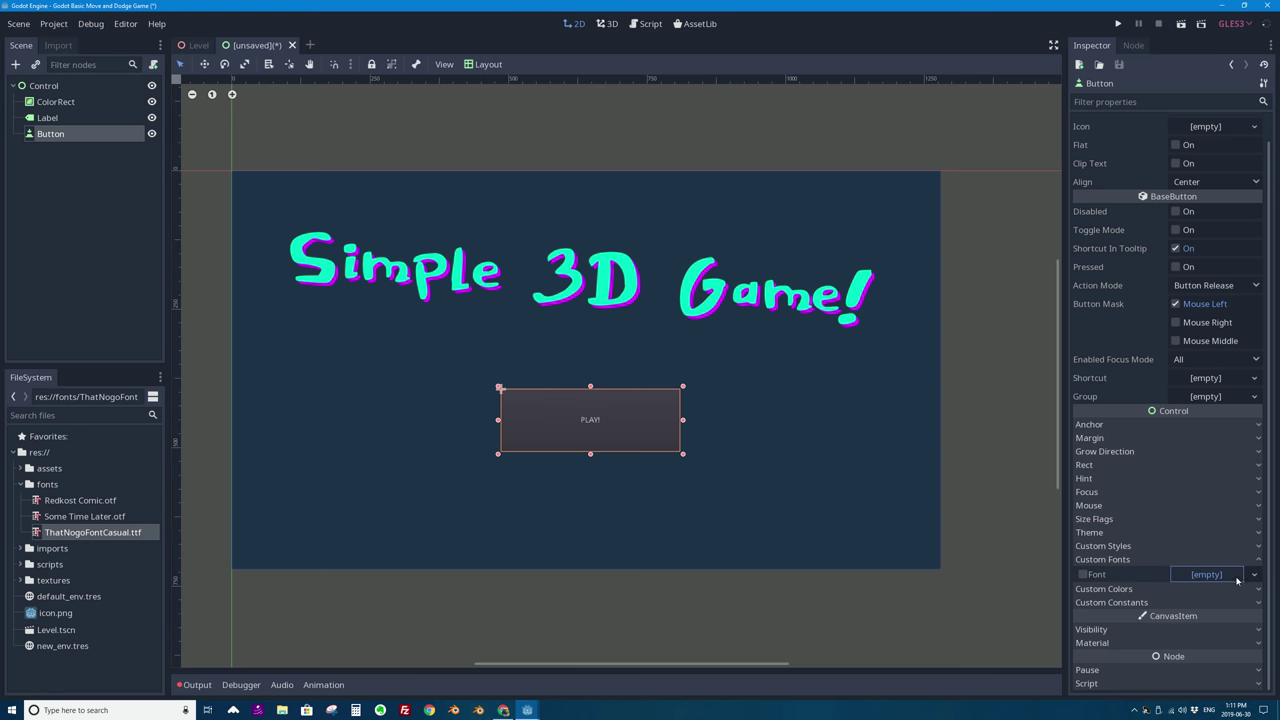
{"action": "left_click", "coordinate": [1200, 574]}
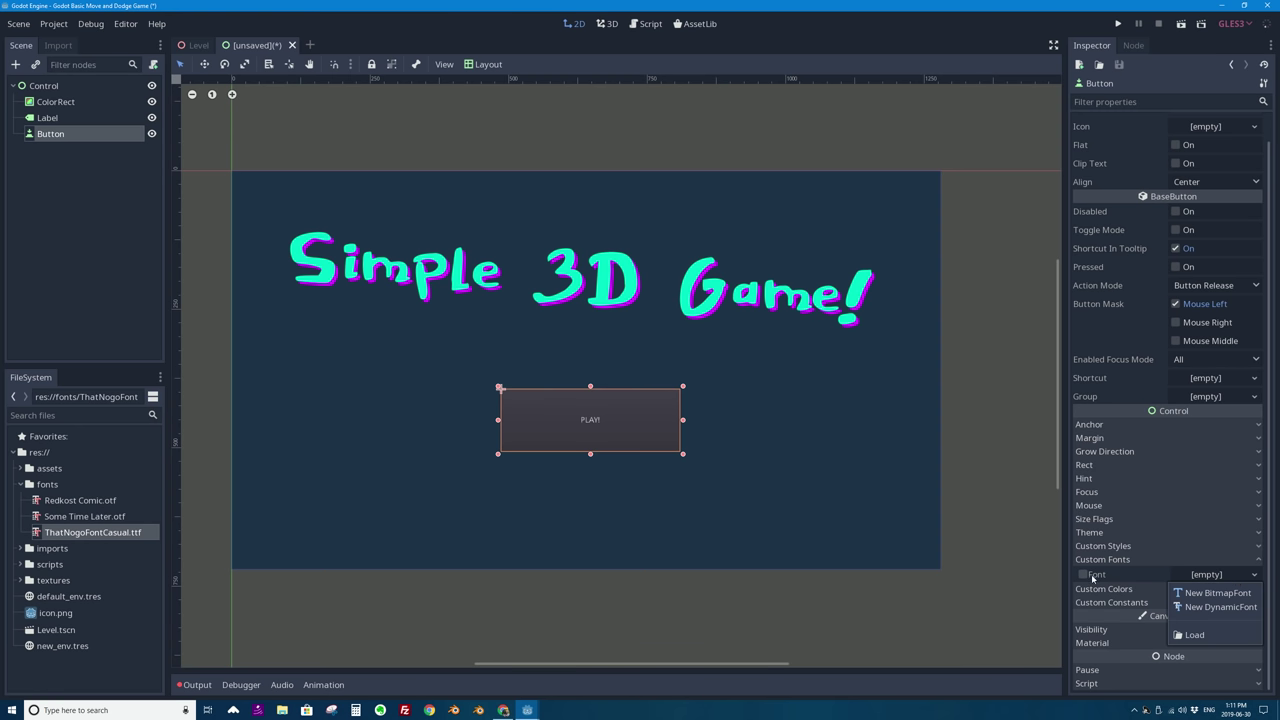
{"action": "left_click", "coordinate": [1084, 575]}
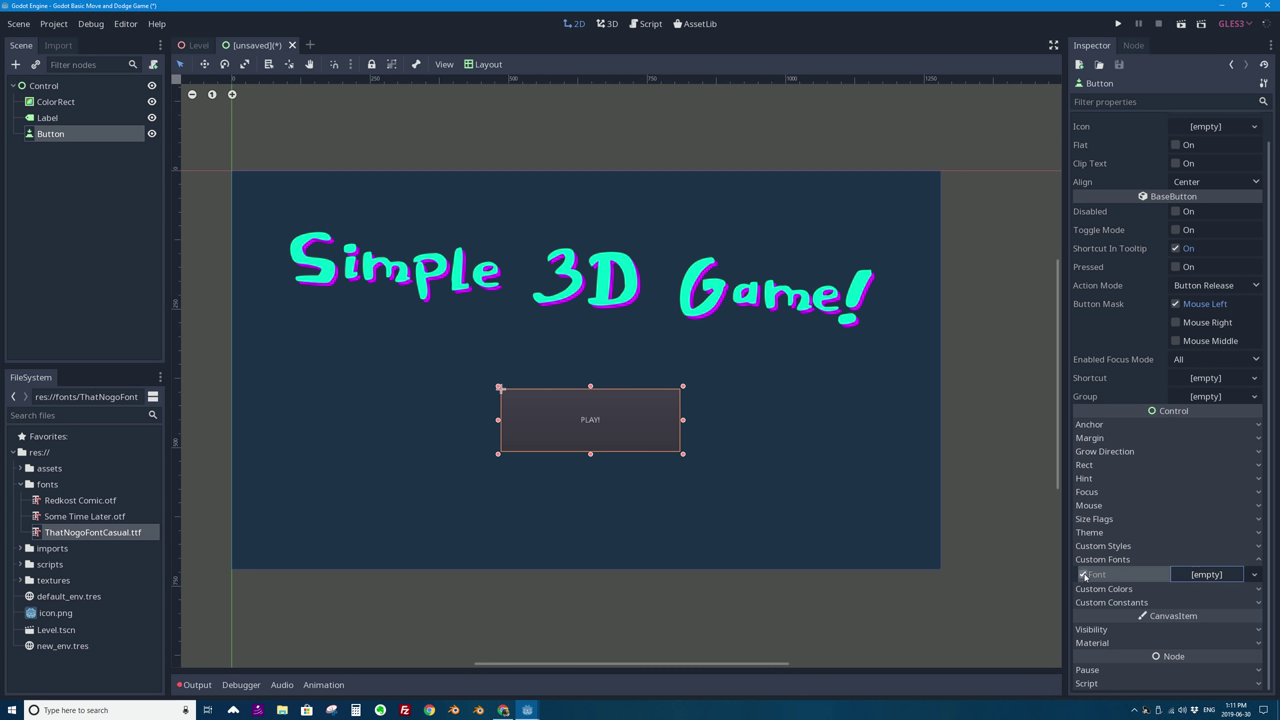
{"action": "left_click", "coordinate": [1251, 576]}
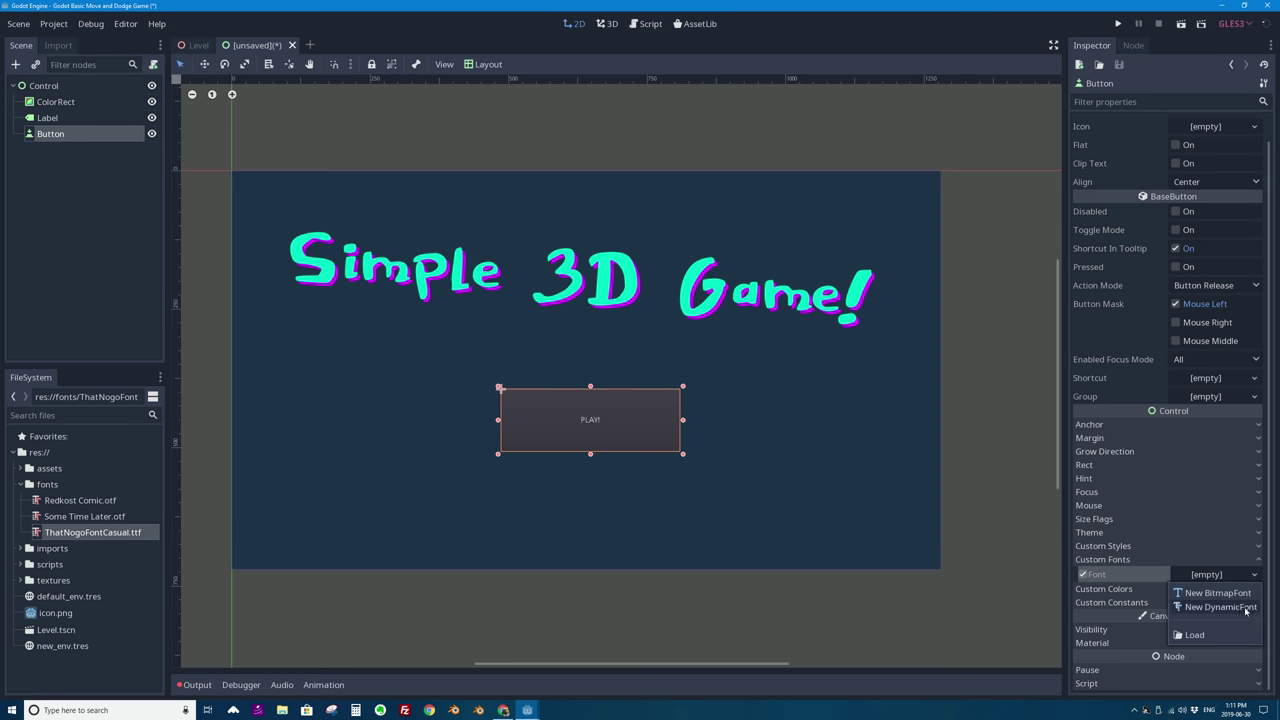
{"action": "left_click", "coordinate": [1245, 609]}
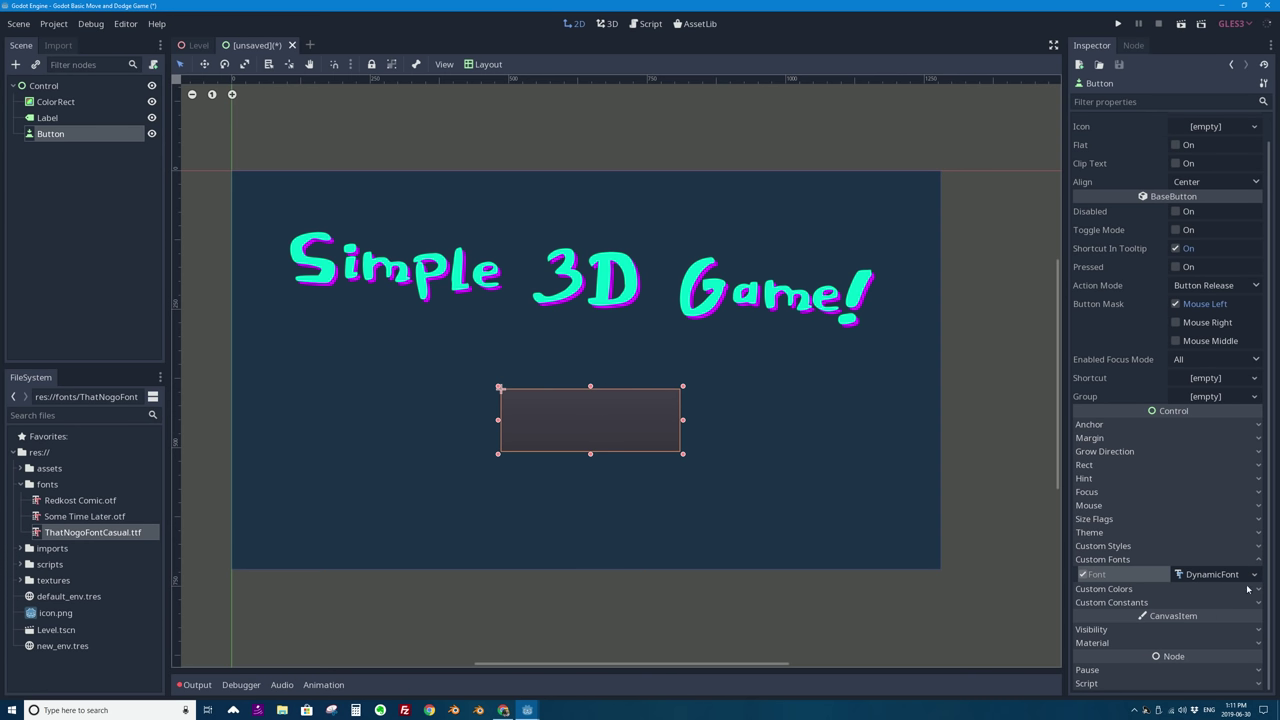
Assign Redkost Comic.otf from the fonts folder as the font data of the button's DynamicFont.
{"action": "left_click", "coordinate": [1204, 576]}
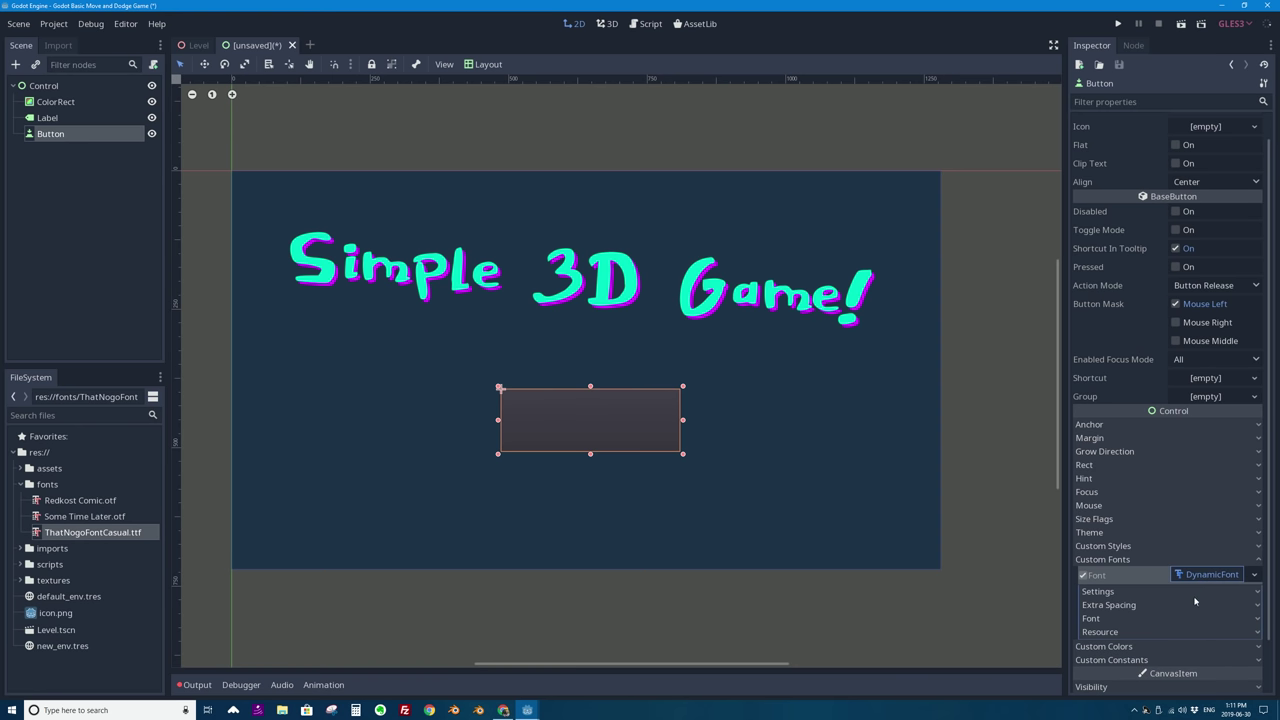
{"action": "left_click", "coordinate": [1106, 619]}
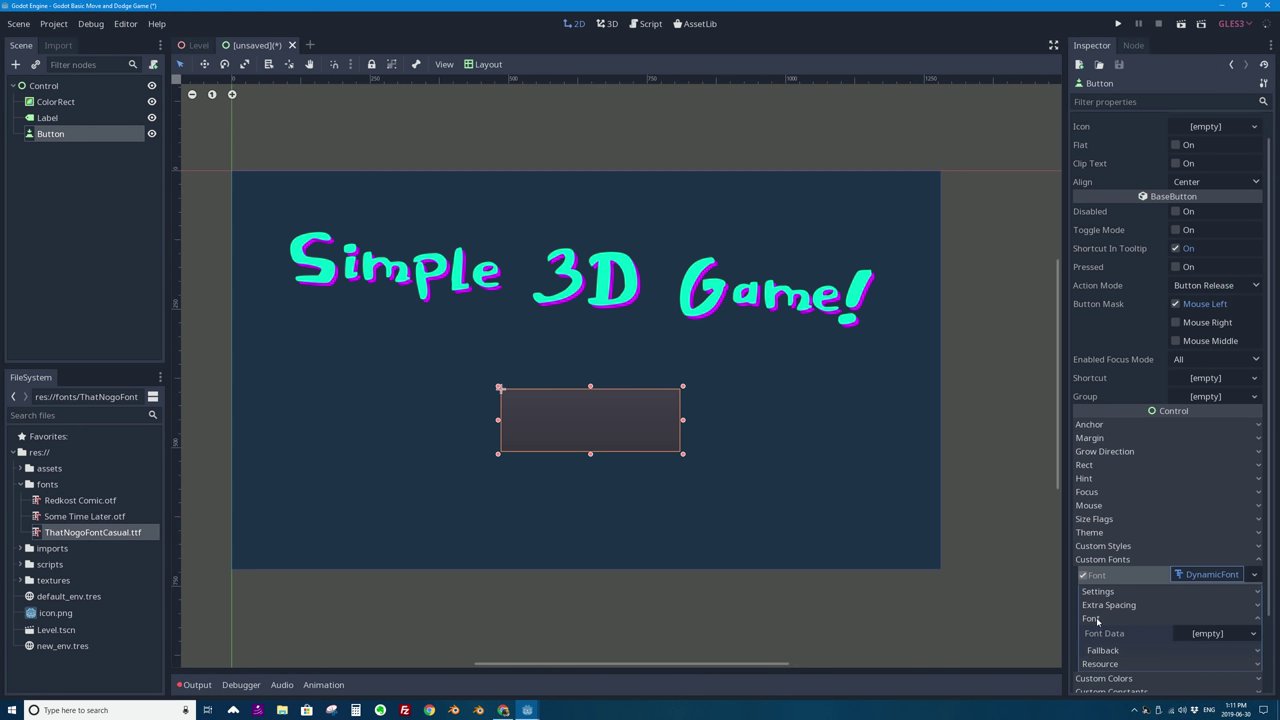
{"action": "scroll", "coordinate": [1130, 590], "scroll_direction": "down", "scroll_amount": 2}
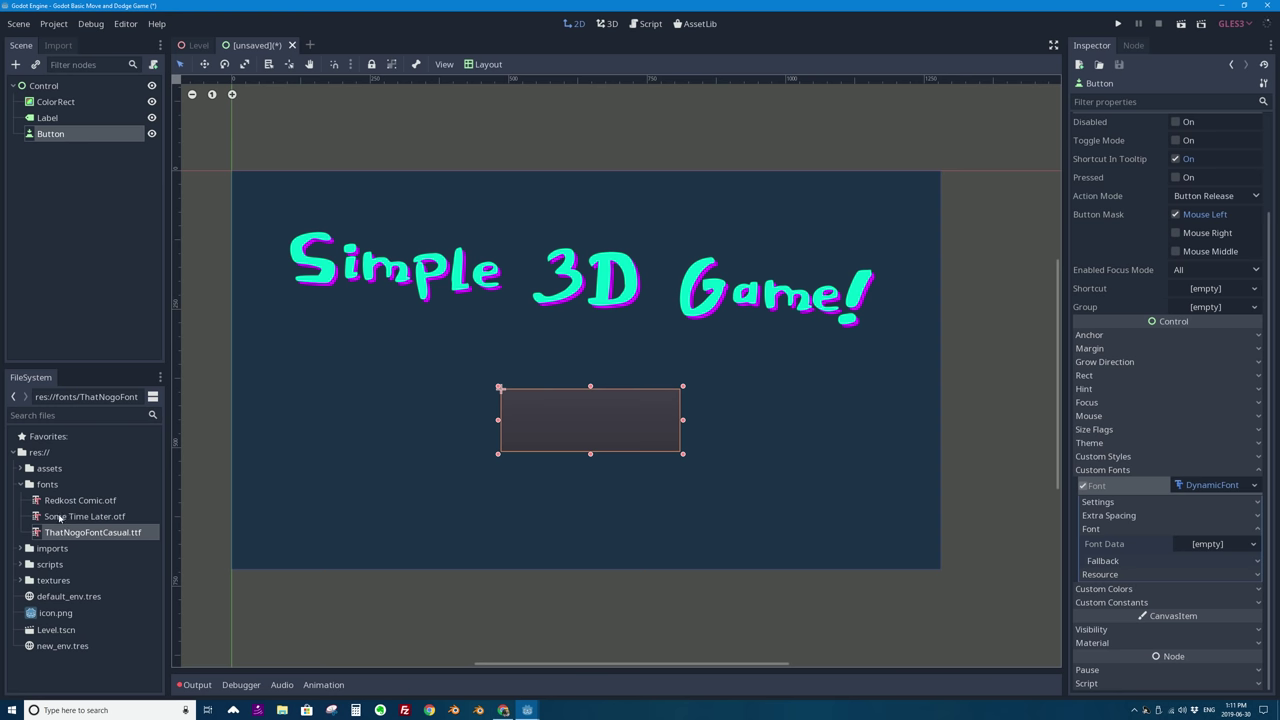
{"action": "left_click_drag", "start_coordinate": [55, 505], "coordinate": [1210, 544]}
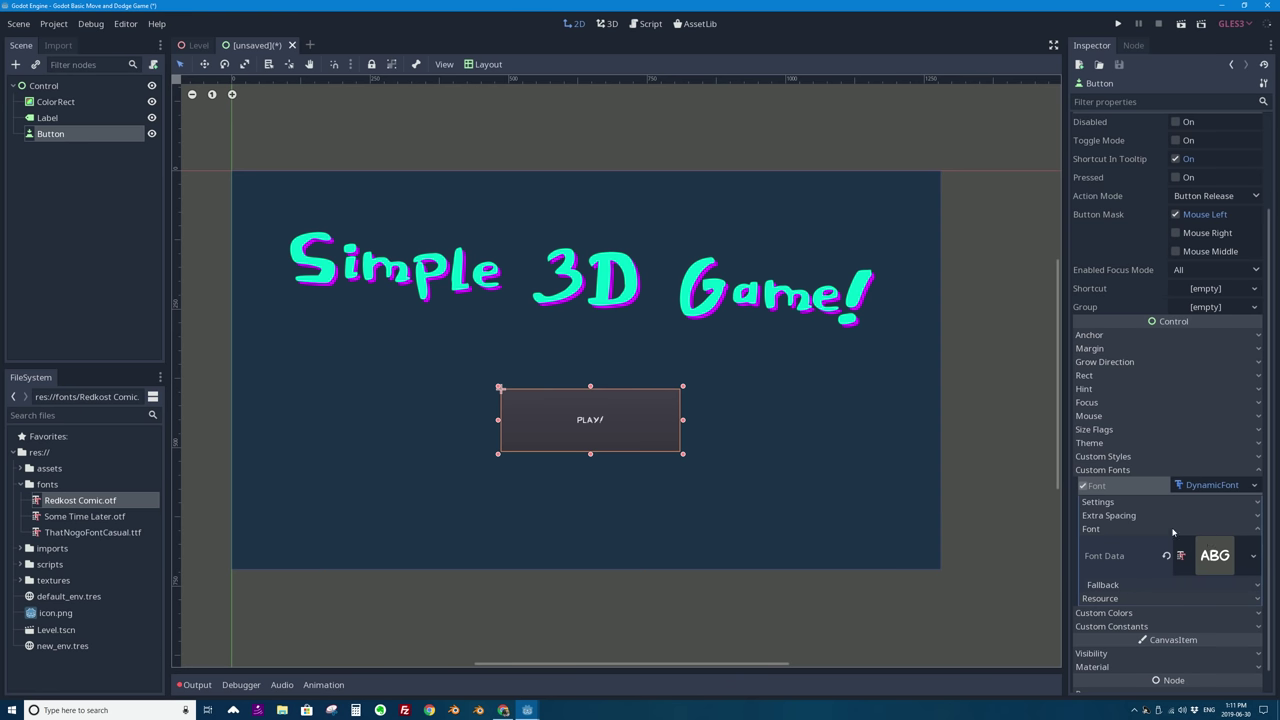
Set the size of the button's DynamicFont to 72.
{"action": "left_click", "coordinate": [1117, 503]}
{"action": "left_click", "coordinate": [1193, 516]}
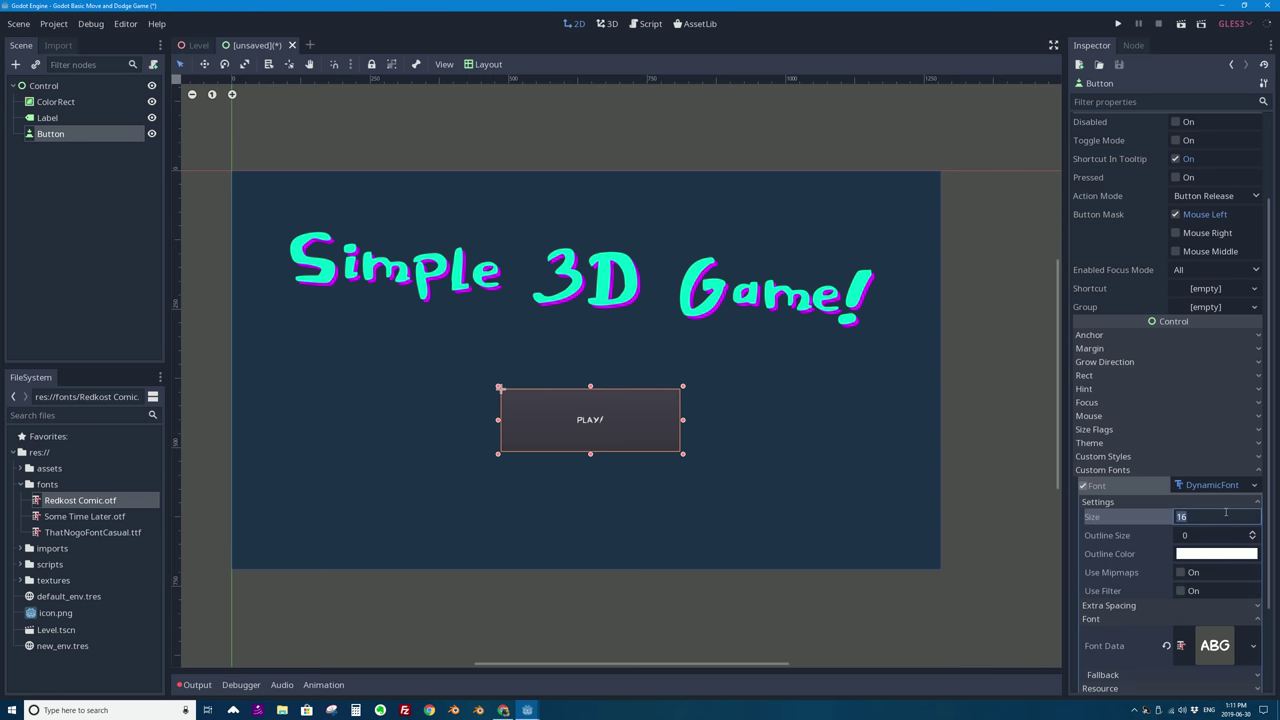
{"action": "type", "text": "60"}
{"action": "key", "text": "Return"}
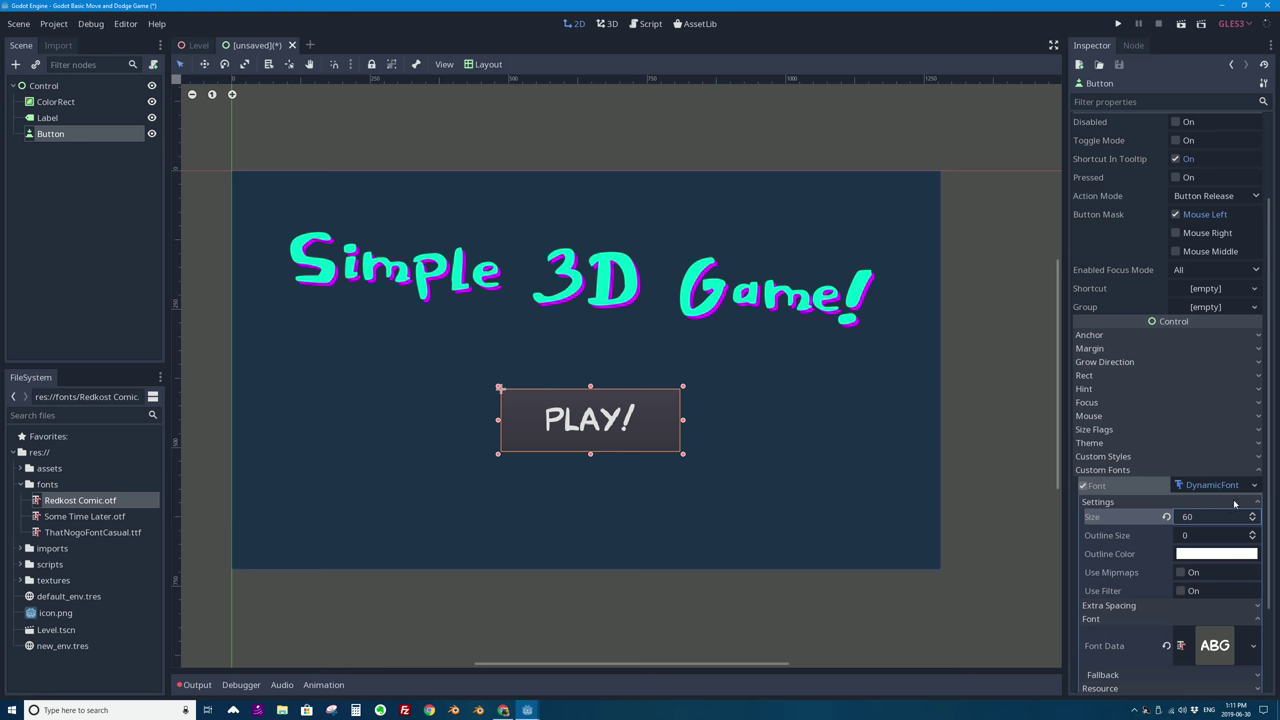
{"action": "left_click", "coordinate": [1209, 518]}
{"action": "type", "text": "72"}
{"action": "key", "text": "Return"}
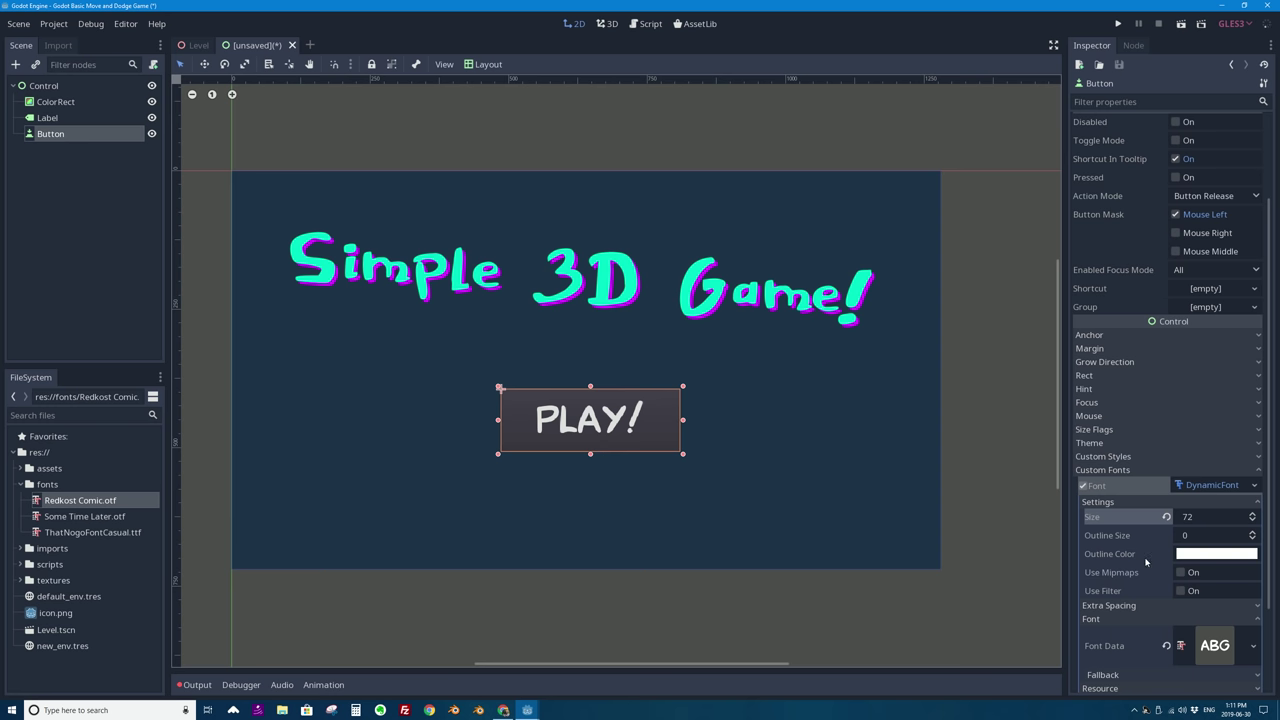
{"action": "left_click", "coordinate": [1218, 556]}
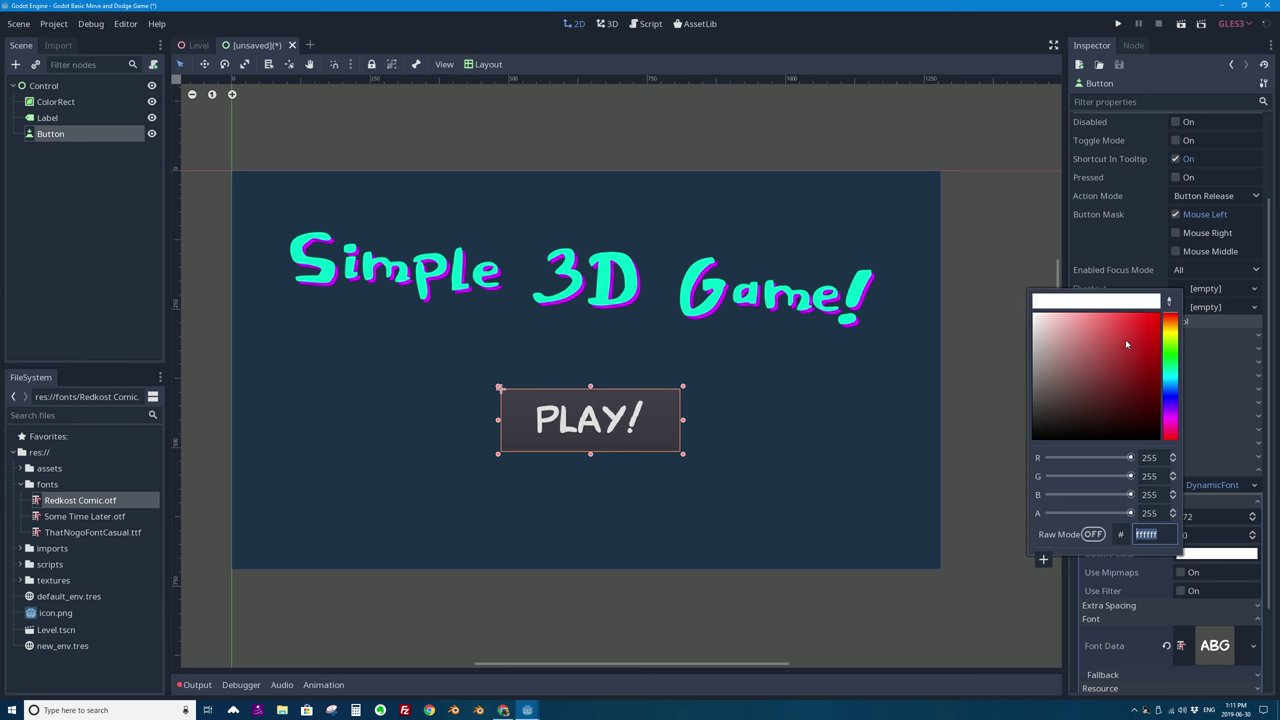
{"action": "left_click", "coordinate": [1020, 265]}
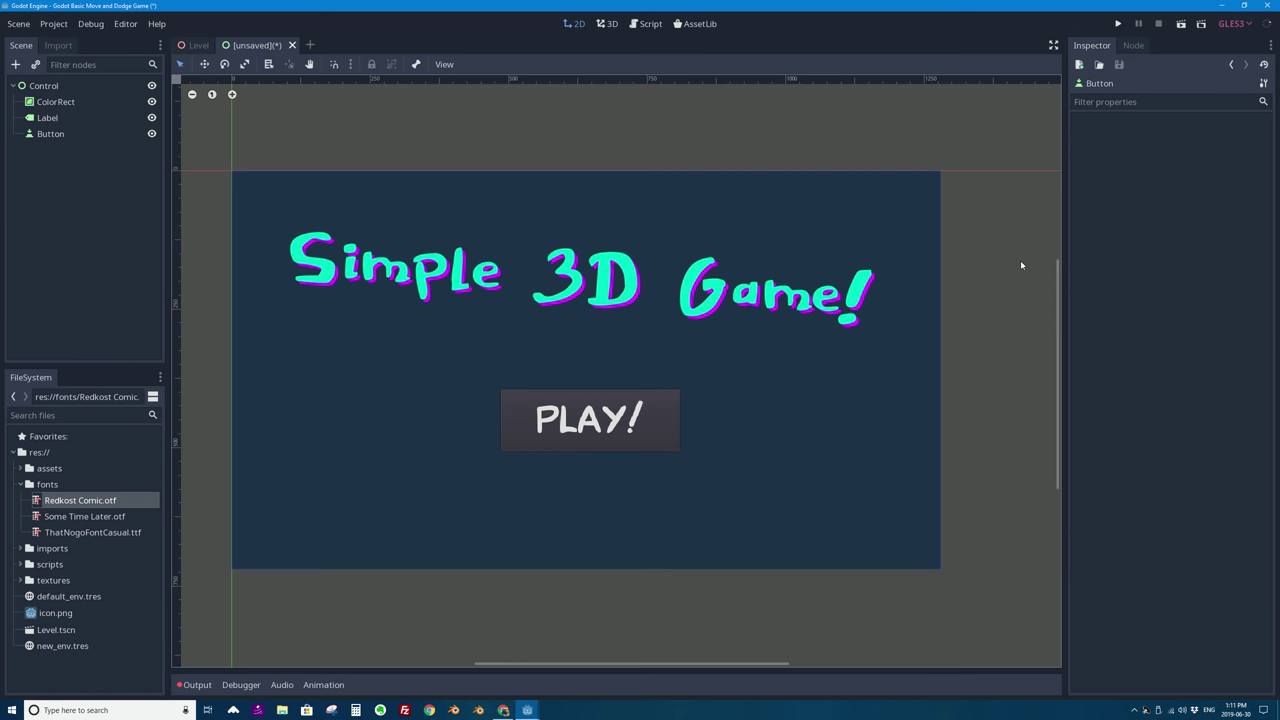
{"action": "left_click", "coordinate": [26, 136]}
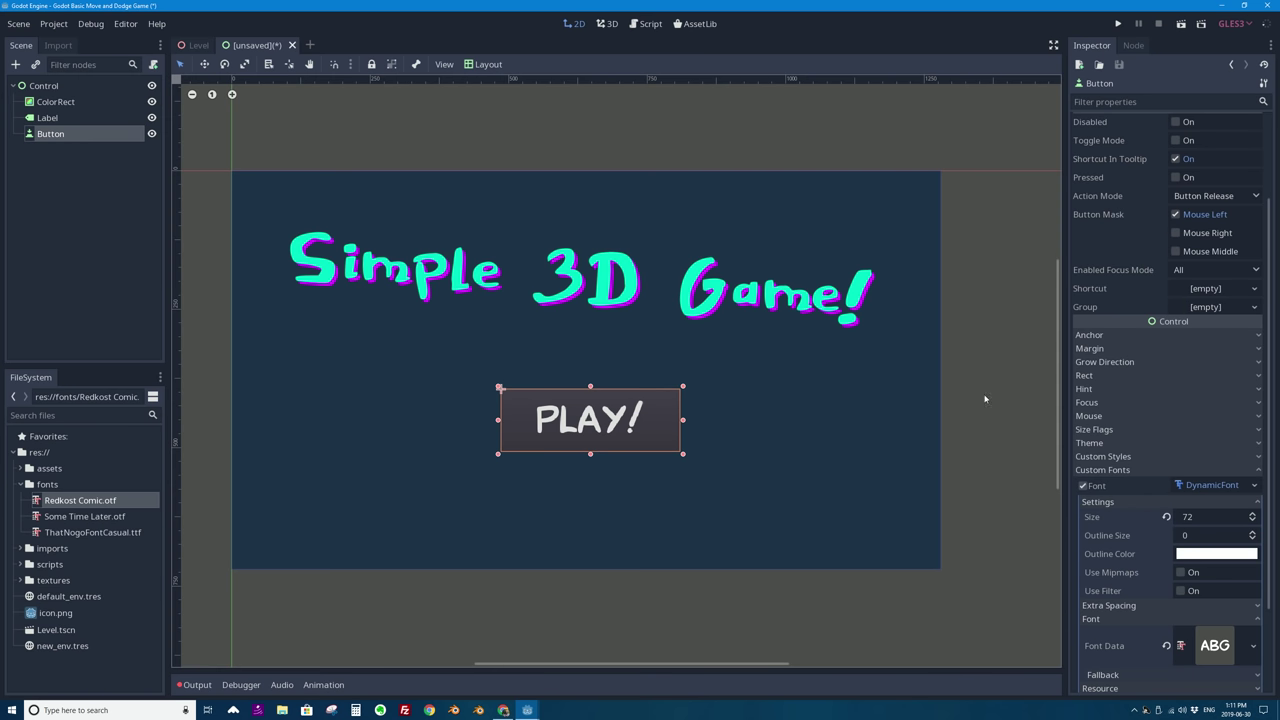
Enable the button's custom Font Color and set it to a bright lime green.
{"action": "left_click", "coordinate": [1208, 486]}
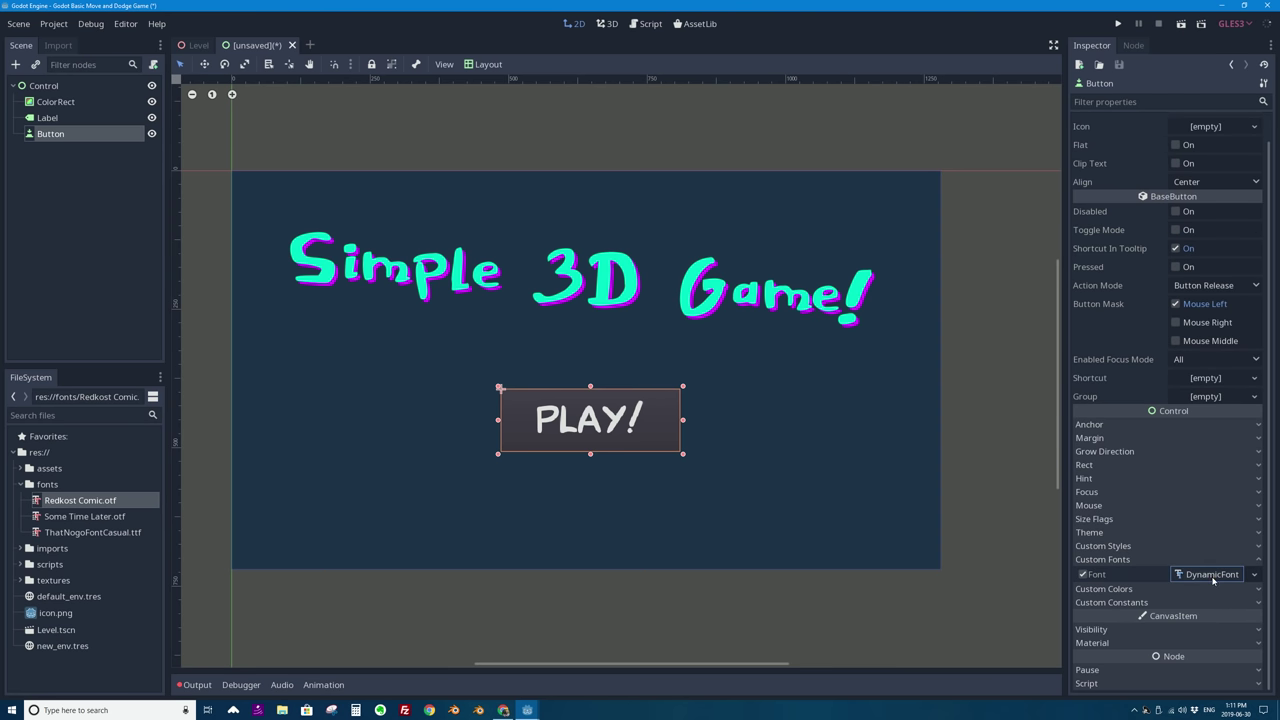
{"action": "left_click", "coordinate": [1128, 591]}
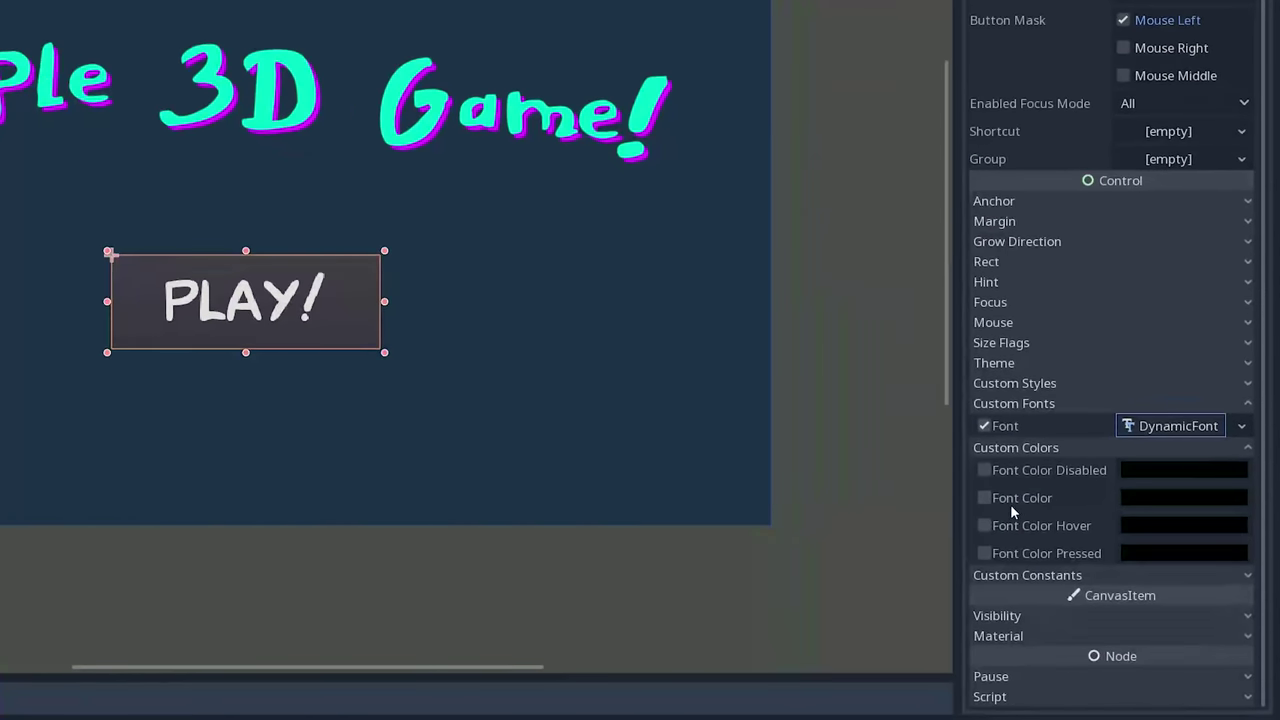
{"action": "left_click", "coordinate": [984, 497]}
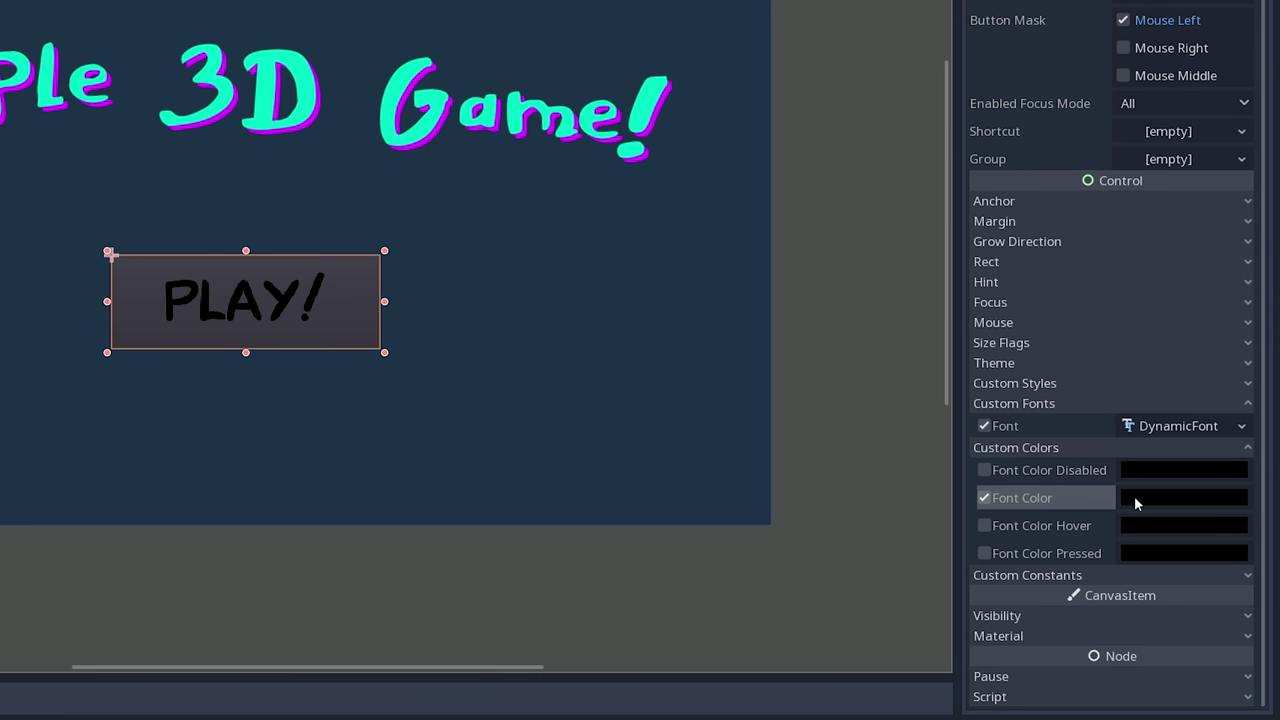
{"action": "left_click", "coordinate": [1169, 505]}
{"action": "left_click_drag", "start_coordinate": [1115, 200], "coordinate": [1117, 181]}
{"action": "left_click_drag", "start_coordinate": [1038, 162], "coordinate": [1100, 118]}
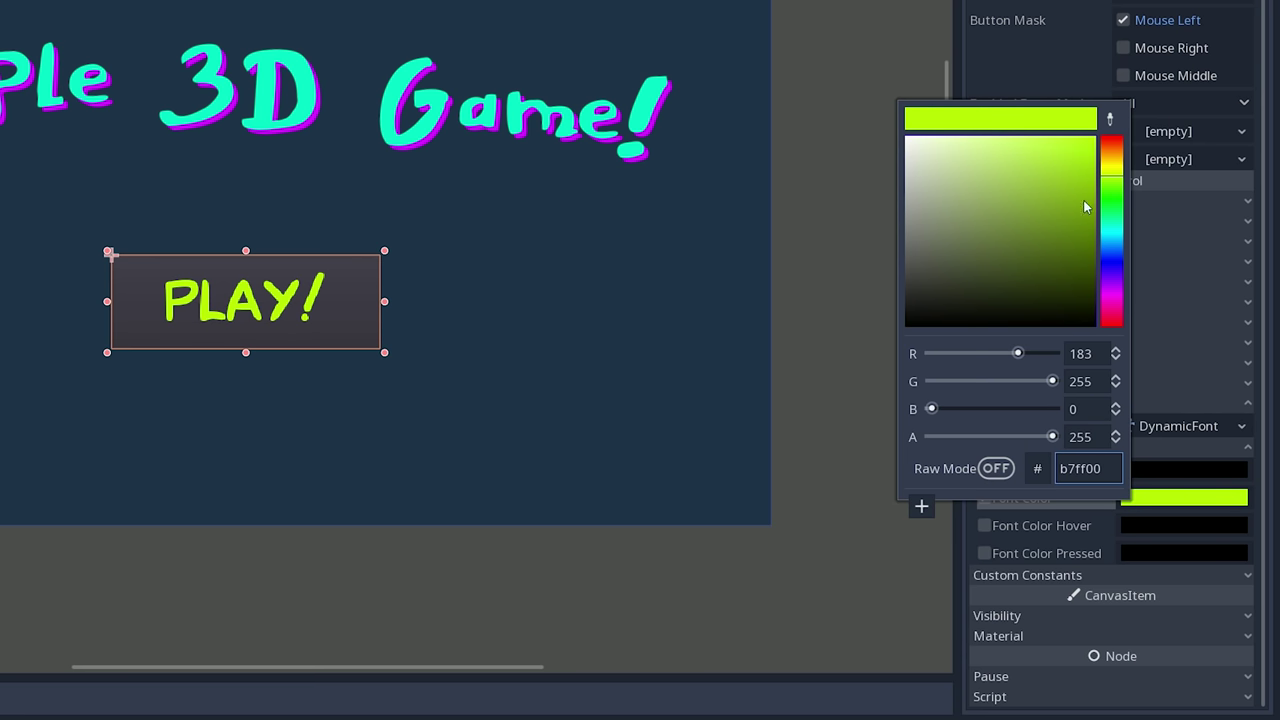
{"action": "left_click_drag", "start_coordinate": [1115, 174], "coordinate": [1116, 179]}
{"action": "left_click", "coordinate": [1266, 468]}
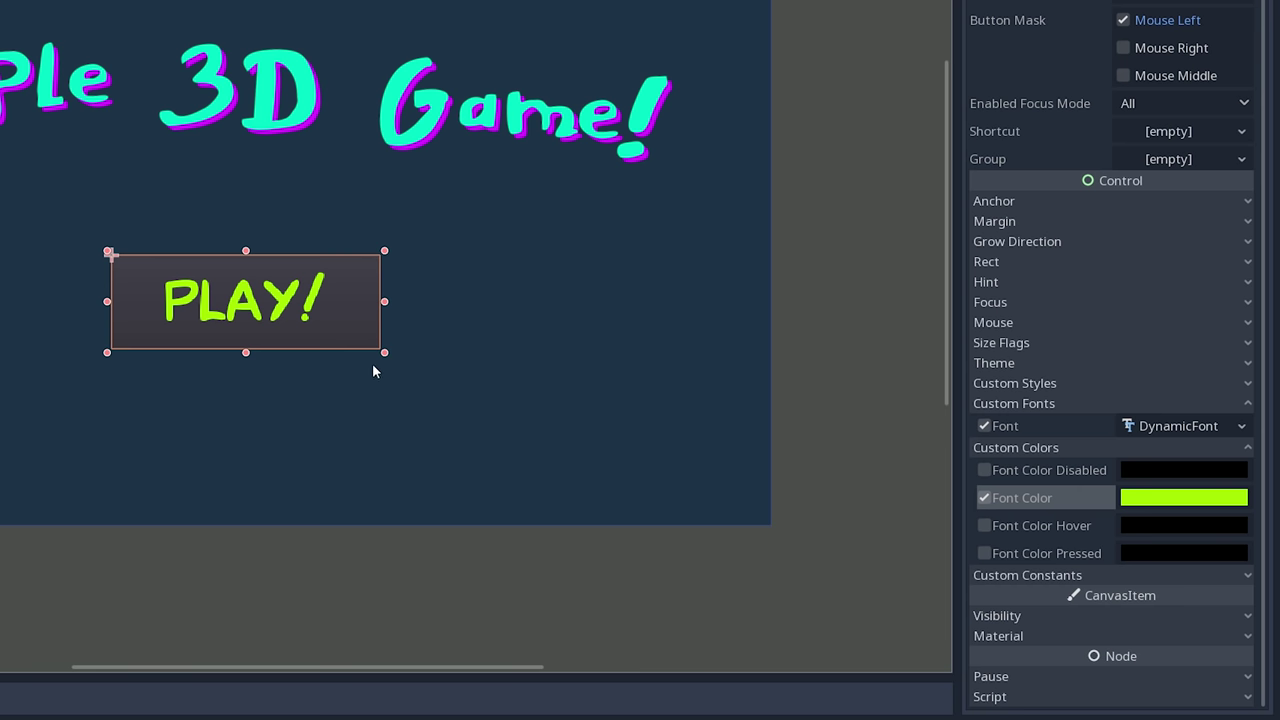
Enable the button's custom Font Color Hover and set it to orange, ff7c00.
{"action": "left_click", "coordinate": [997, 528]}
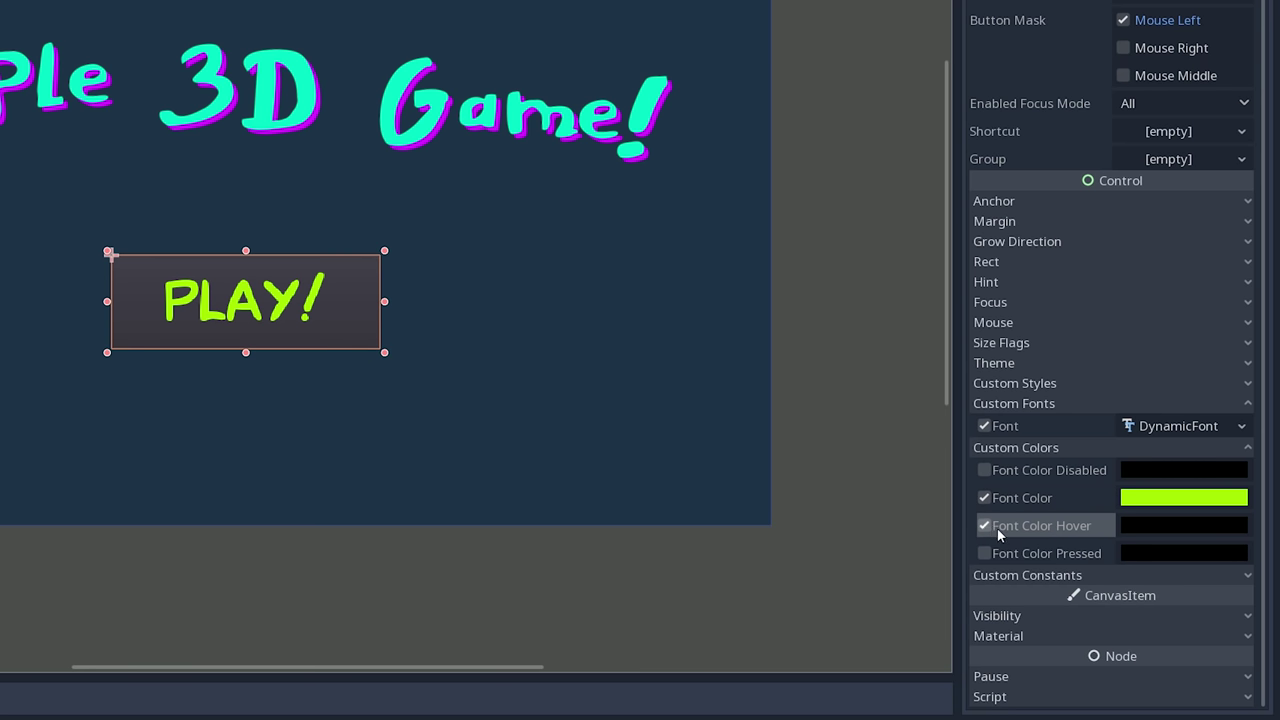
{"action": "left_click", "coordinate": [1165, 523]}
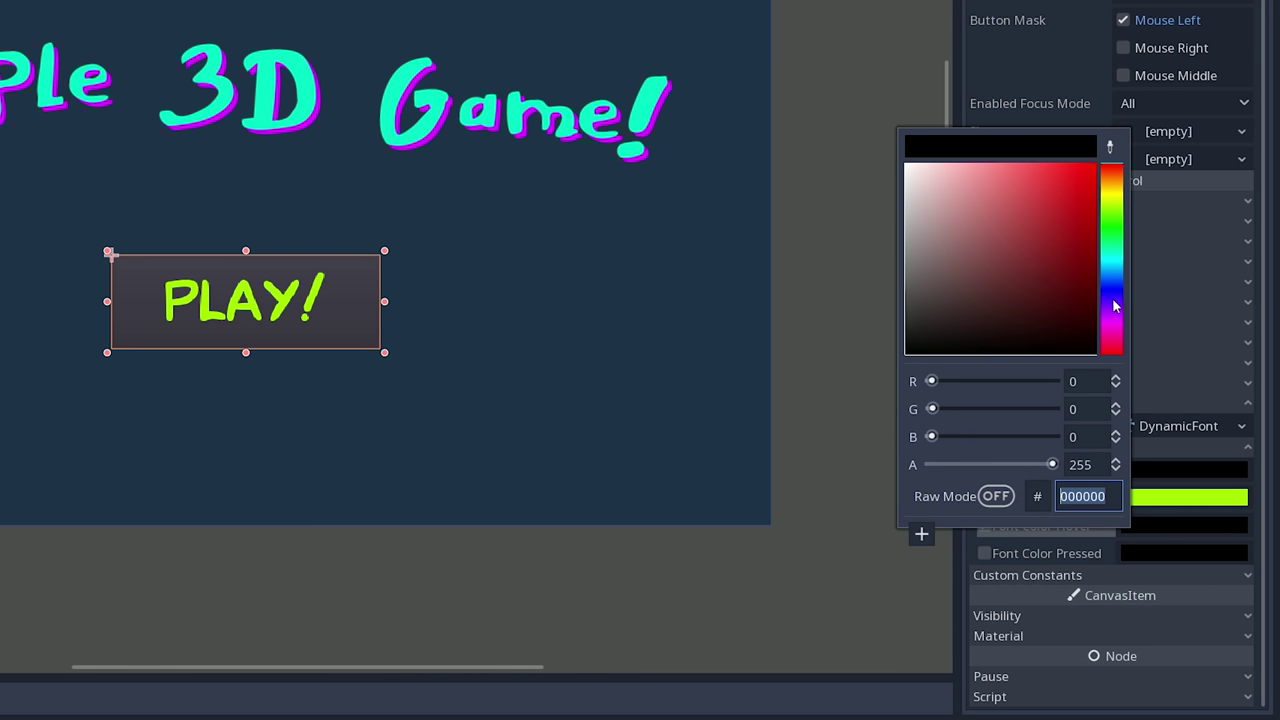
{"action": "left_click", "coordinate": [1113, 187]}
{"action": "left_click_drag", "start_coordinate": [1113, 187], "coordinate": [1112, 178]}
{"action": "left_click", "coordinate": [1095, 165]}
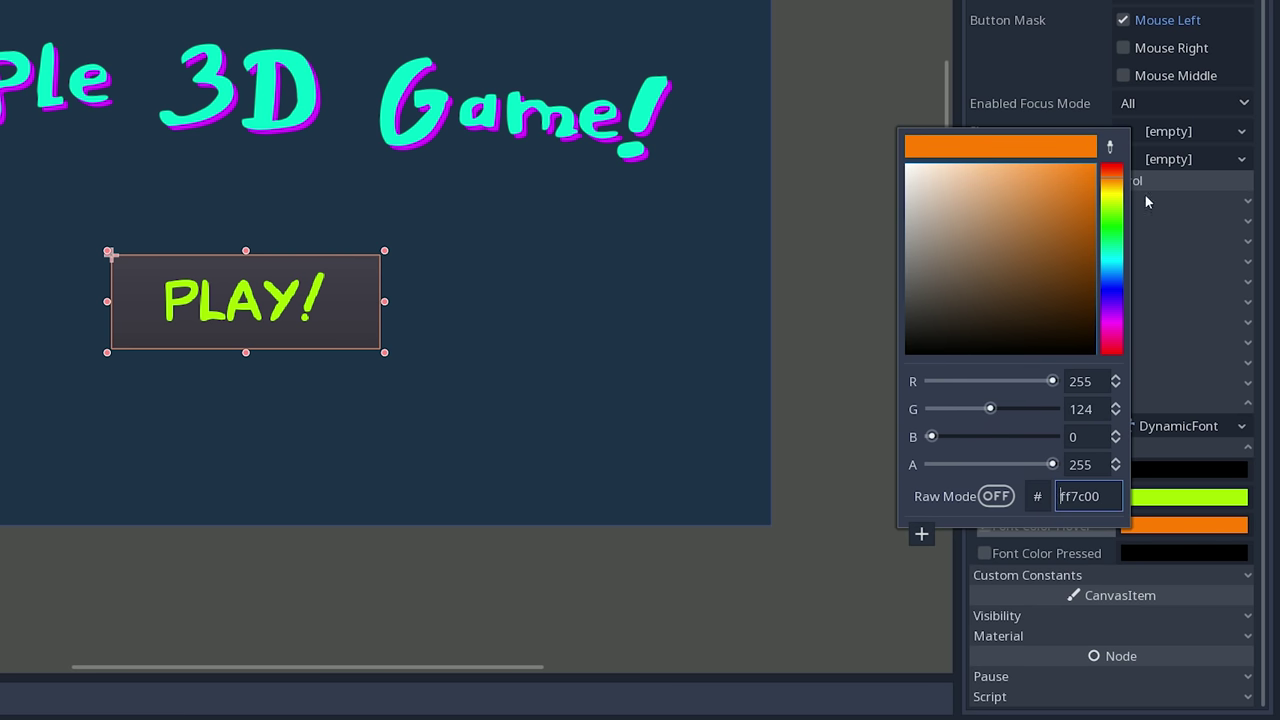
{"action": "left_click", "coordinate": [1268, 524]}
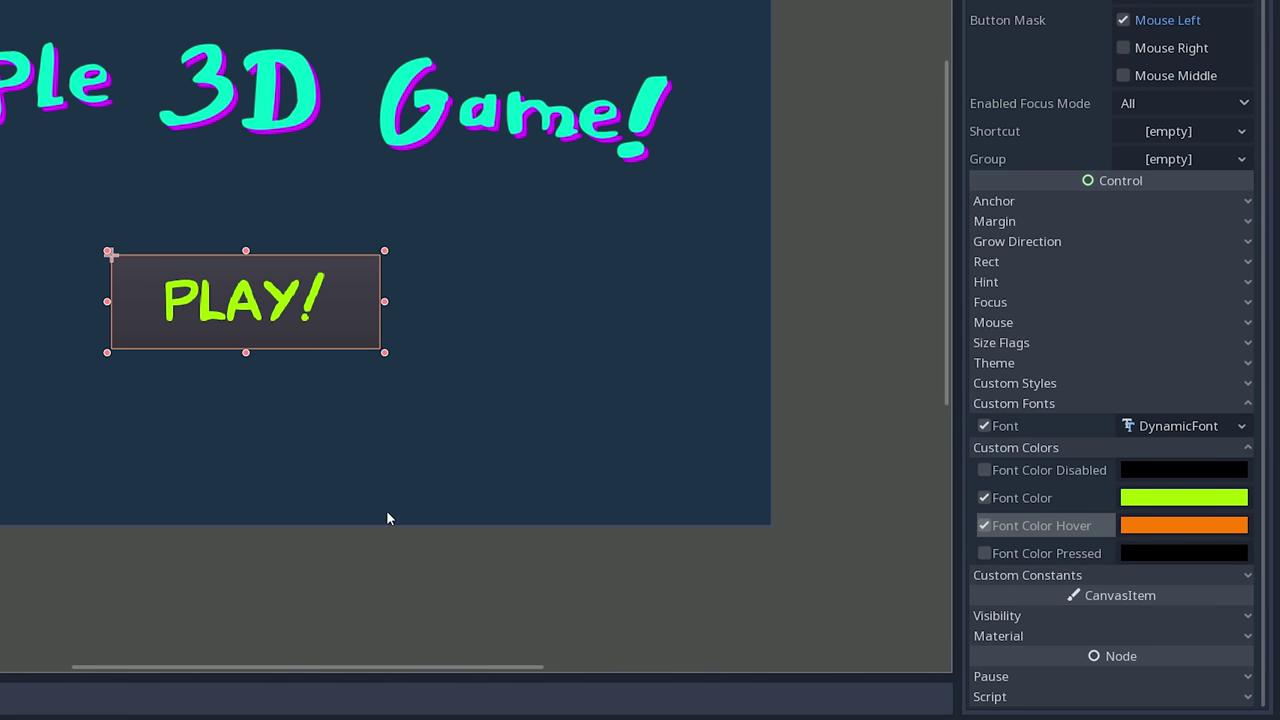
Enable the button's custom Font Color Pressed and set it to bright magenta, f333ff.
{"action": "left_click", "coordinate": [984, 553]}
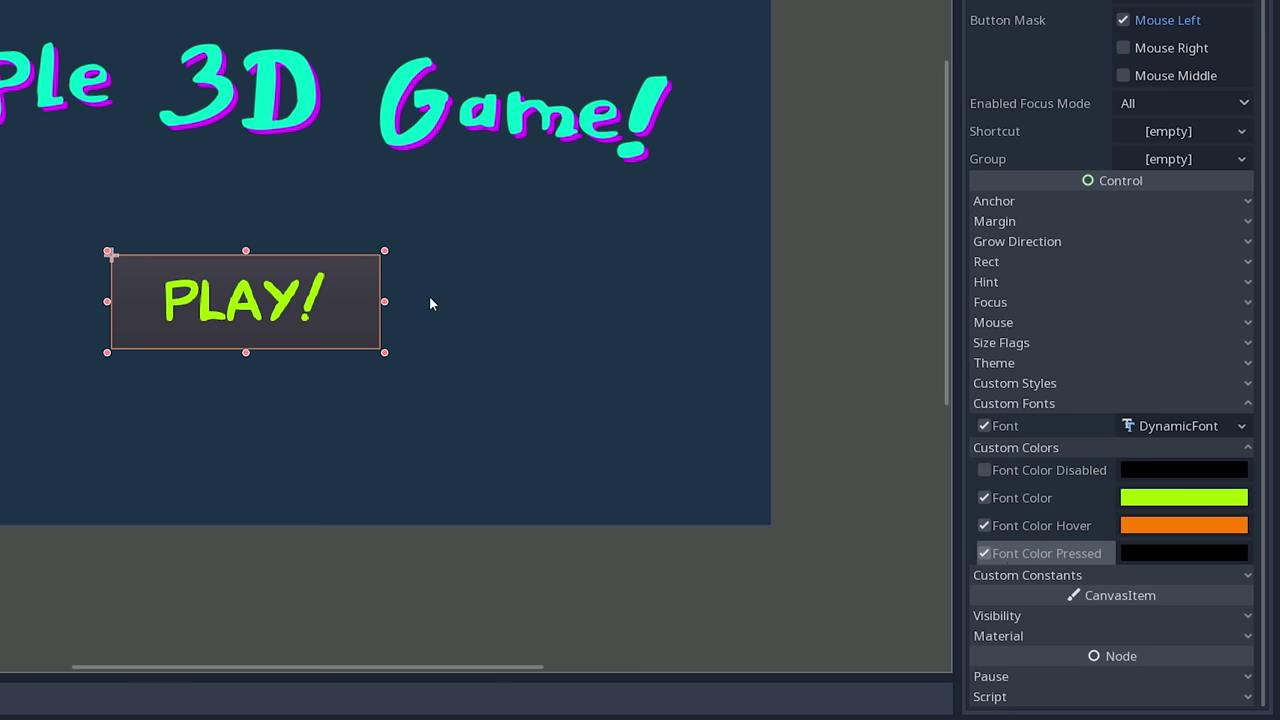
{"action": "left_click", "coordinate": [1169, 557]}
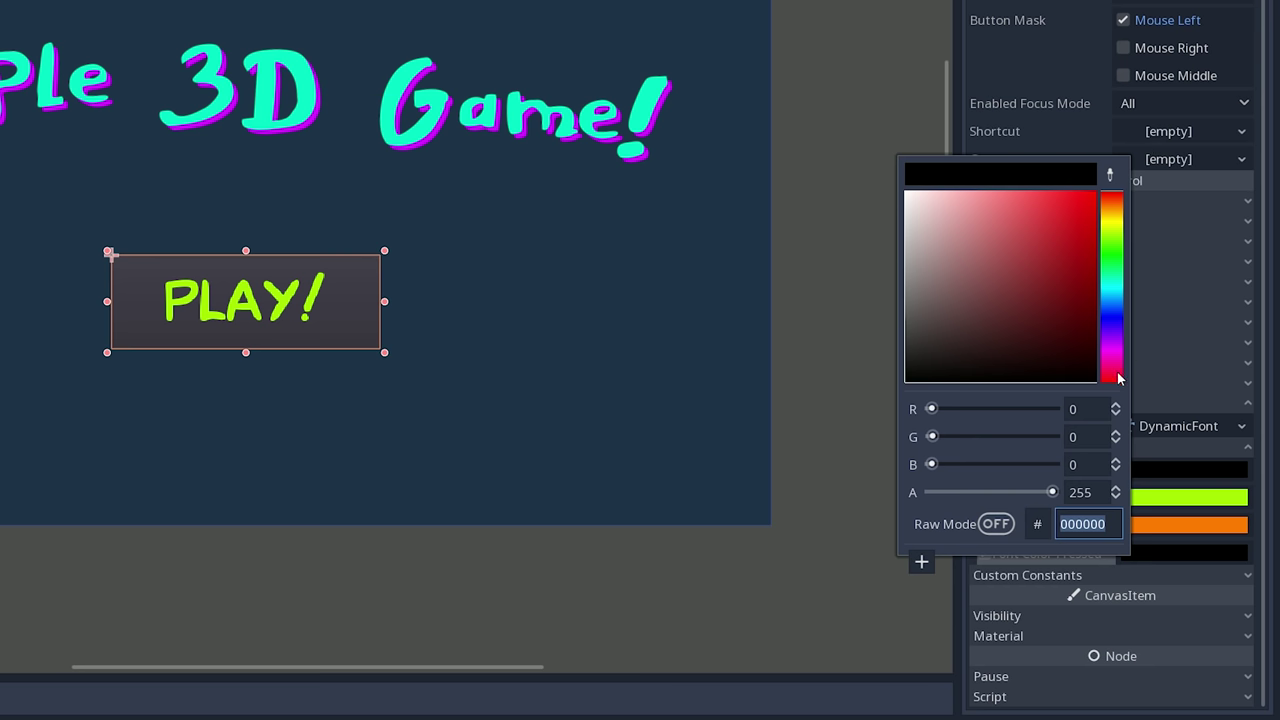
{"action": "left_click", "coordinate": [1112, 340]}
{"action": "mouse_move", "coordinate": [993, 237]}
{"action": "left_mouse_down"}
{"action": "mouse_move", "coordinate": [1030, 168]}
{"action": "mouse_move", "coordinate": [1058, 170]}
{"action": "left_mouse_up"}
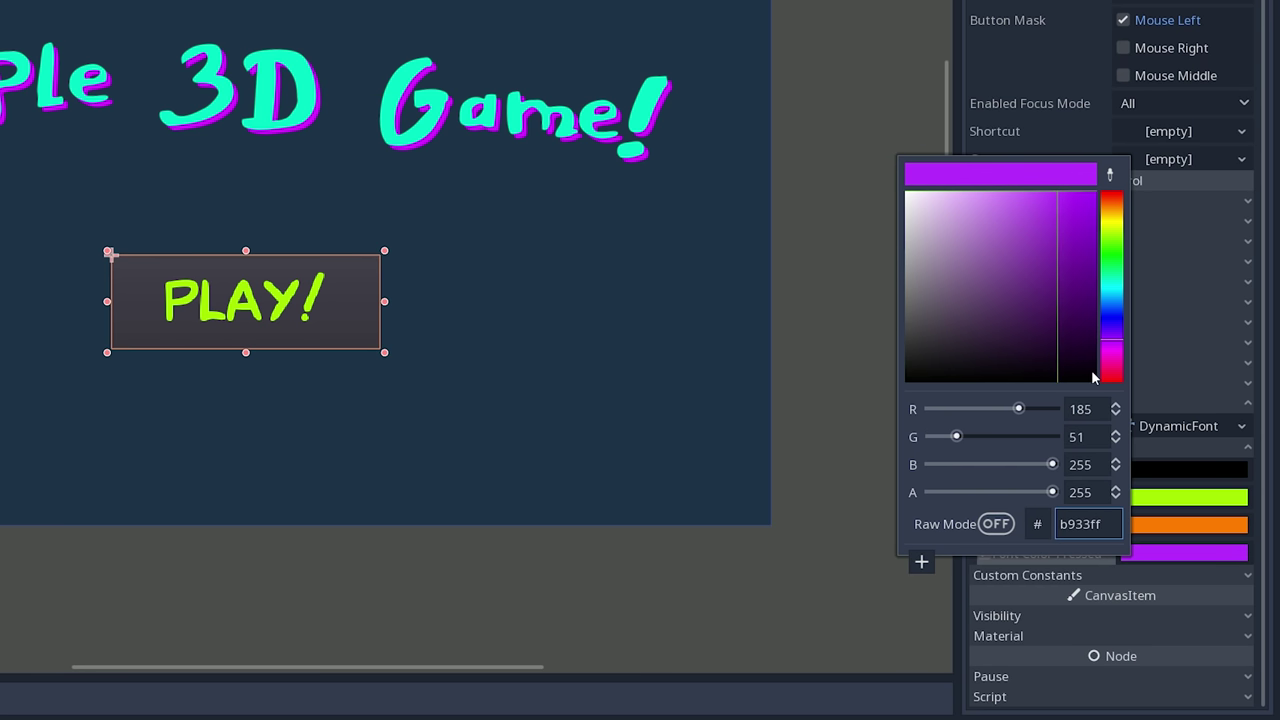
{"action": "left_click_drag", "start_coordinate": [1120, 366], "coordinate": [1121, 355]}
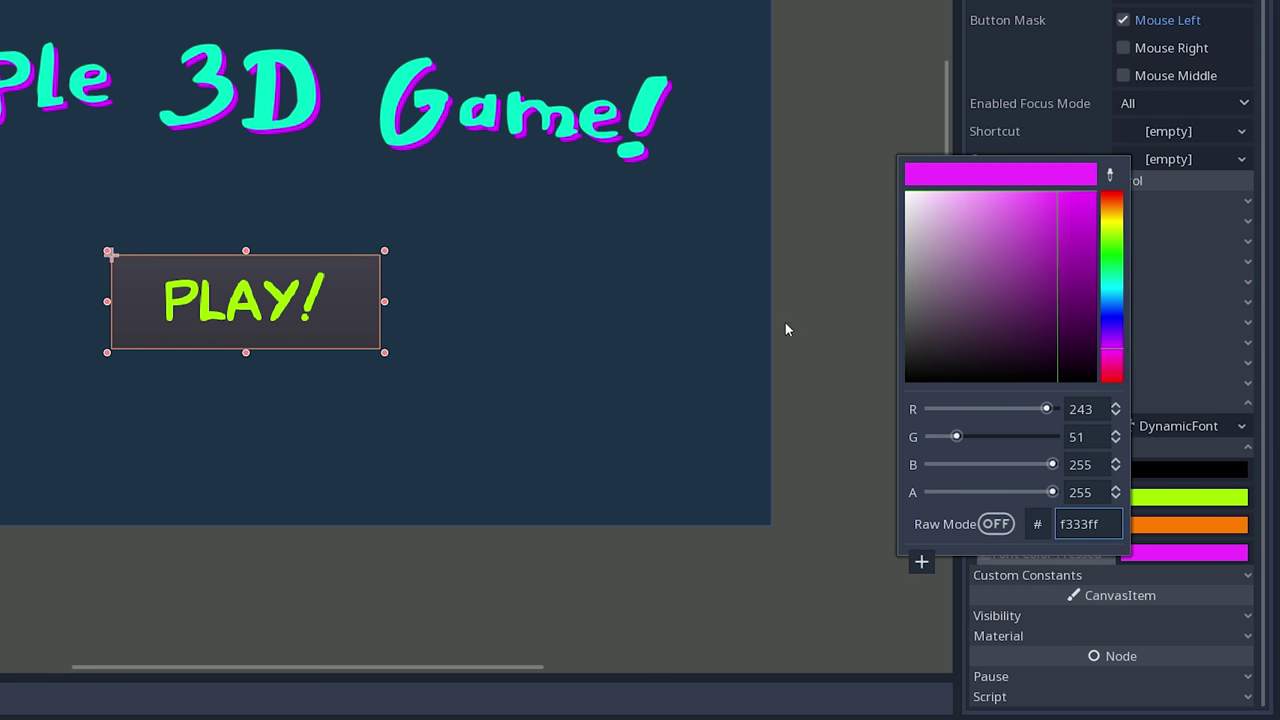
{"action": "left_click", "coordinate": [457, 560]}
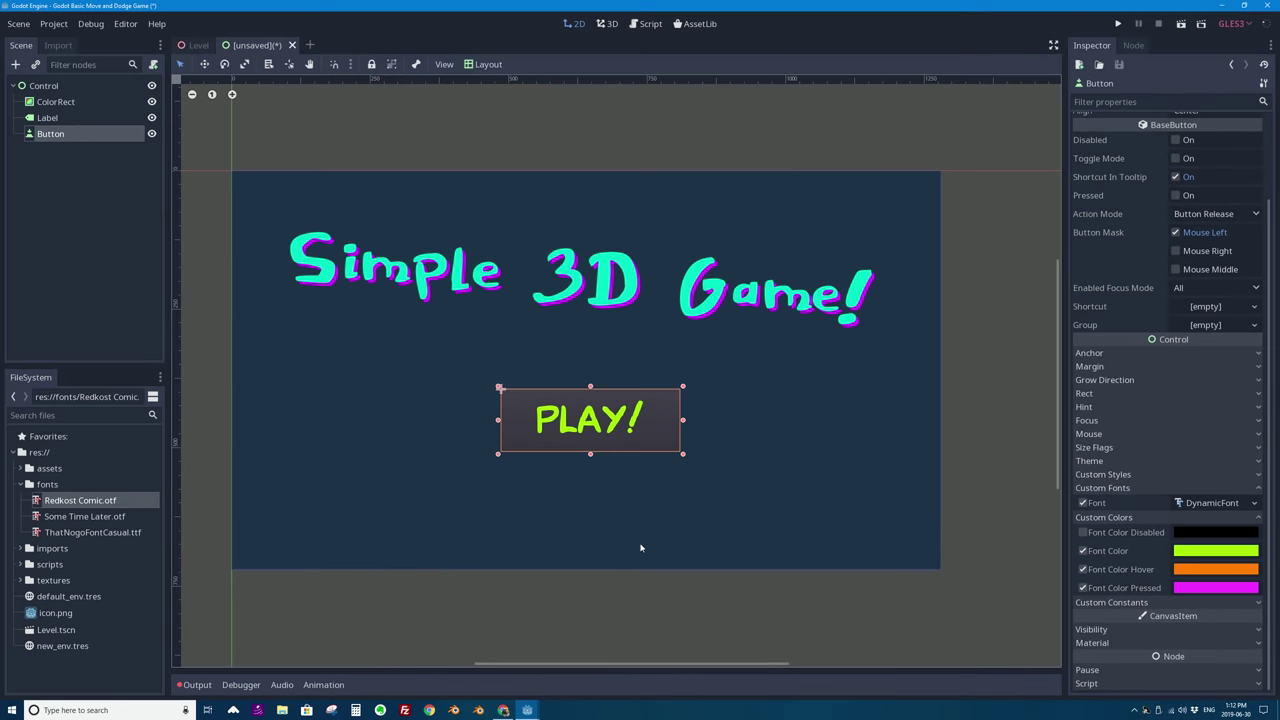
Turn on the Flat option for the PLAY! button to remove its grey background.
{"action": "scroll", "coordinate": [1142, 288], "scroll_direction": "up", "scroll_amount": 3}
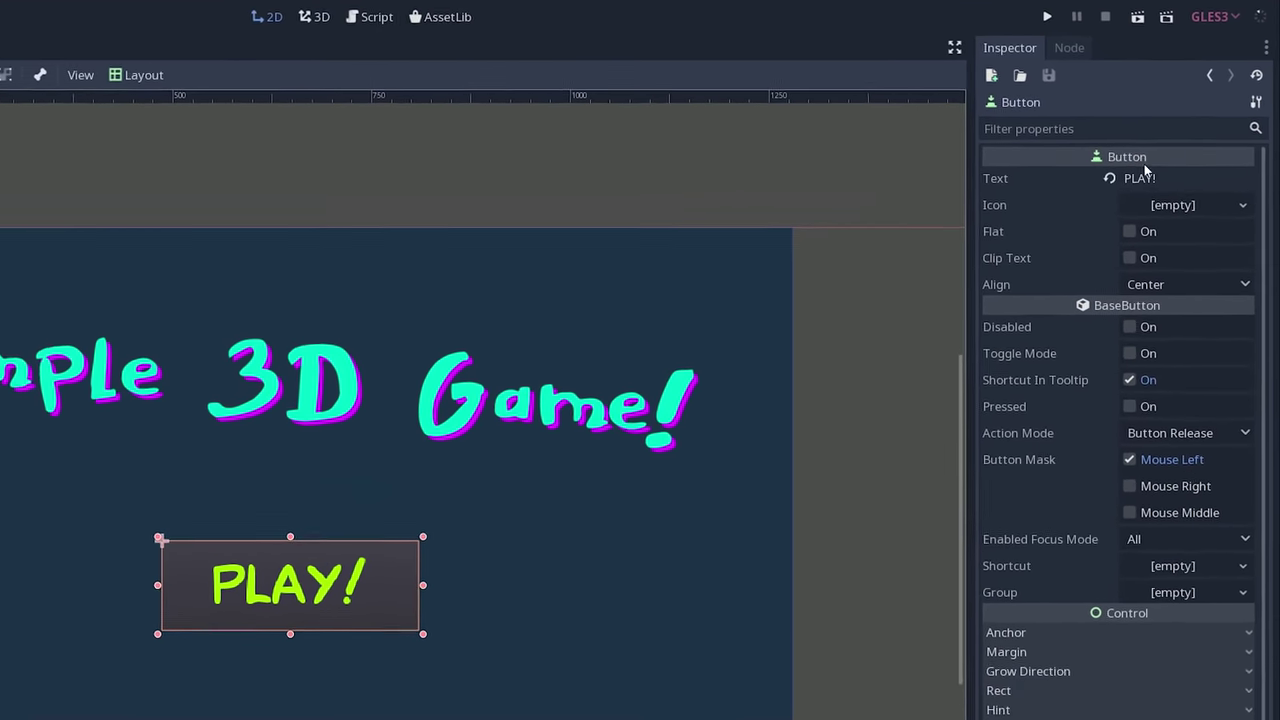
{"action": "left_click", "coordinate": [1124, 245]}
{"action": "left_click", "coordinate": [1124, 241]}
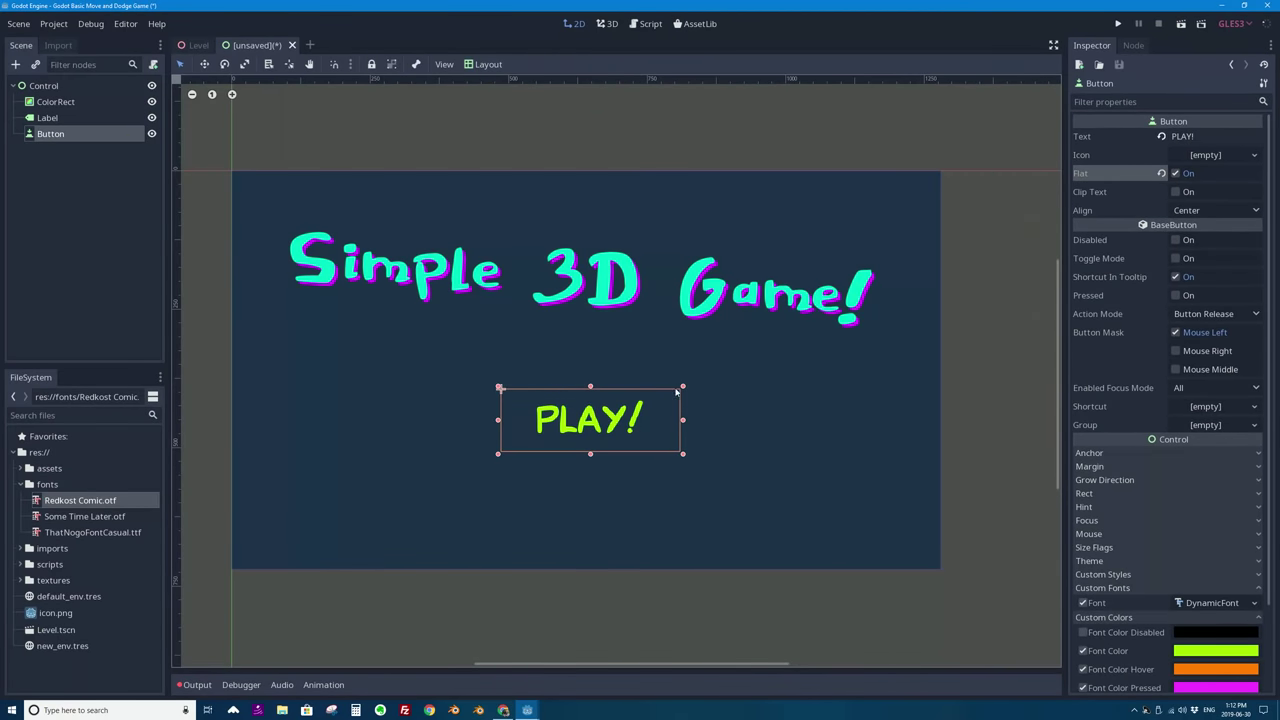
{"action": "left_click", "coordinate": [676, 392]}
{"action": "left_click", "coordinate": [668, 402]}
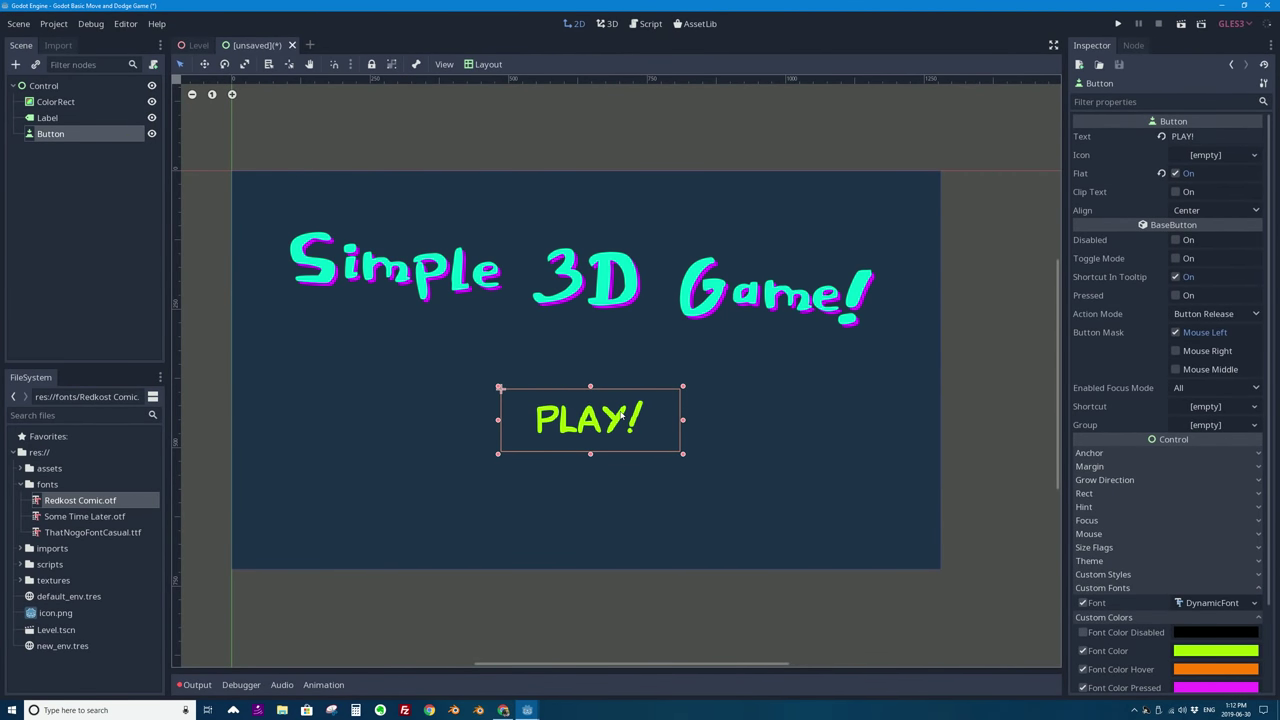
Run the current scene, saving it first as Menu.tscn in the project's root folder.
{"action": "left_click", "coordinate": [757, 428]}
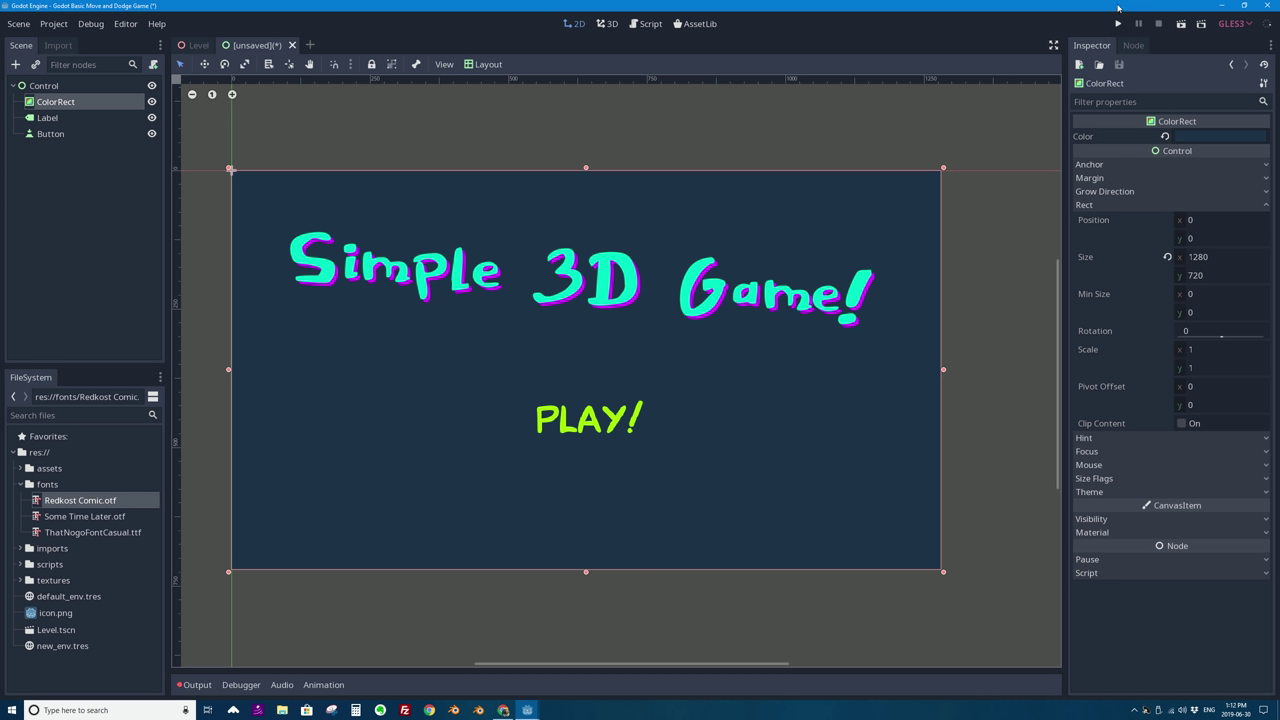
{"action": "left_click", "coordinate": [1182, 25]}
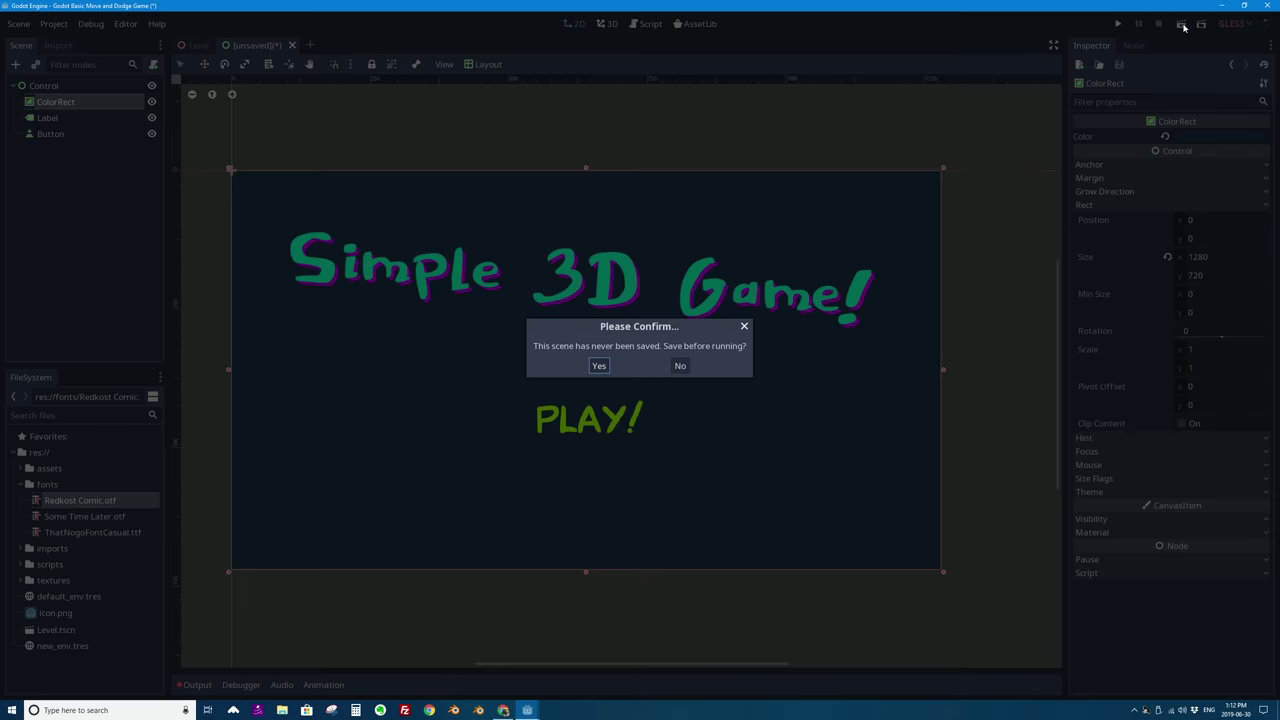
{"action": "left_click", "coordinate": [599, 366]}
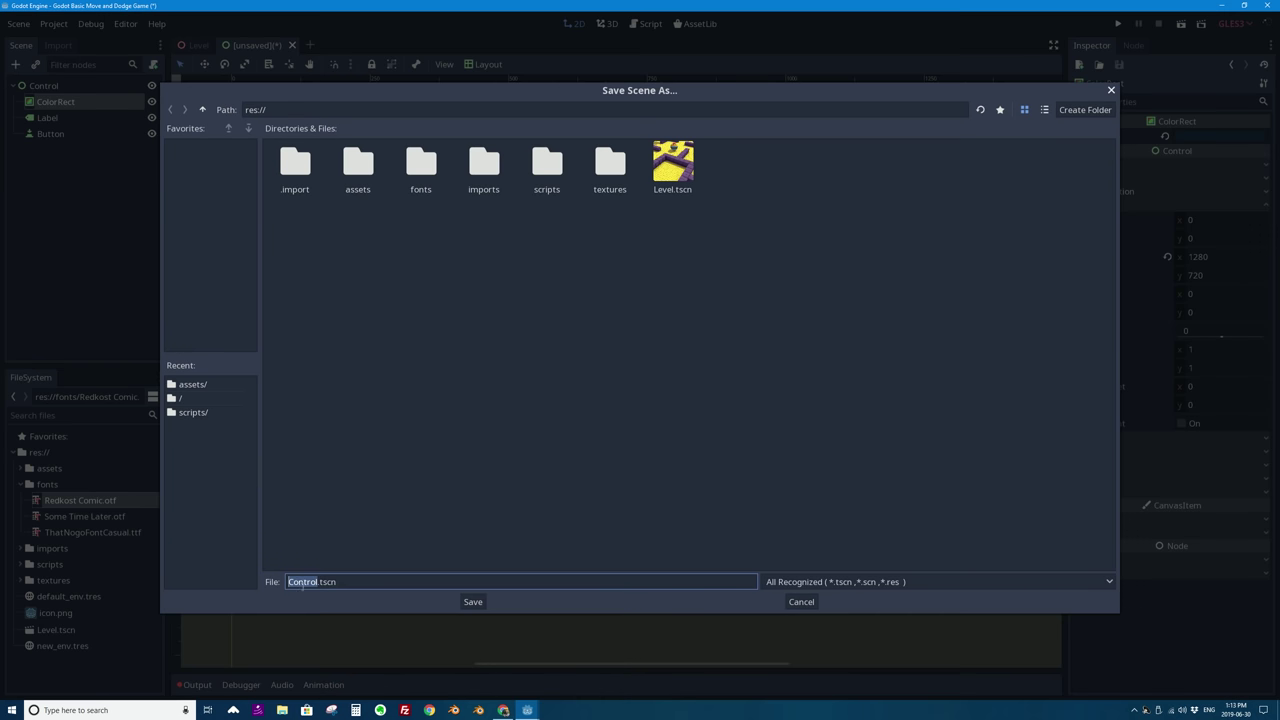
{"action": "type", "text": "Menu"}
{"action": "left_click", "coordinate": [474, 603]}
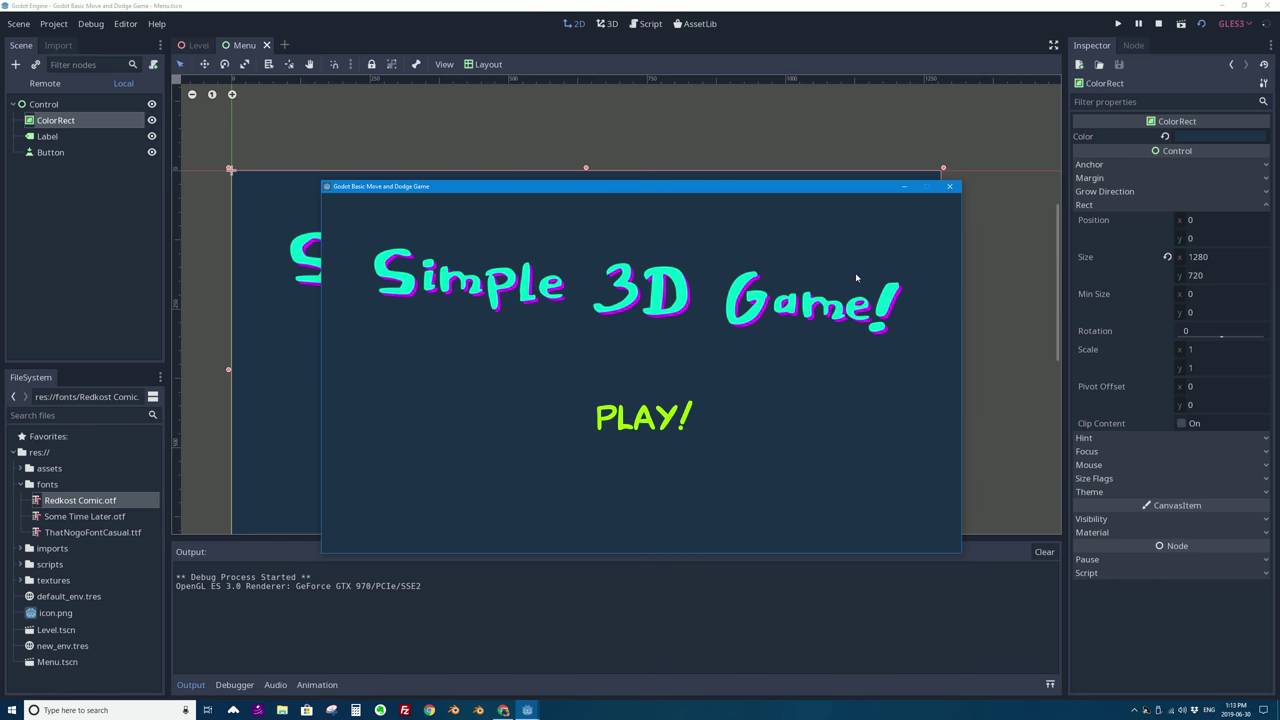
Test the PLAY! button in the running game window, and close the game.
{"action": "left_click_drag", "start_coordinate": [710, 190], "coordinate": [706, 126]}
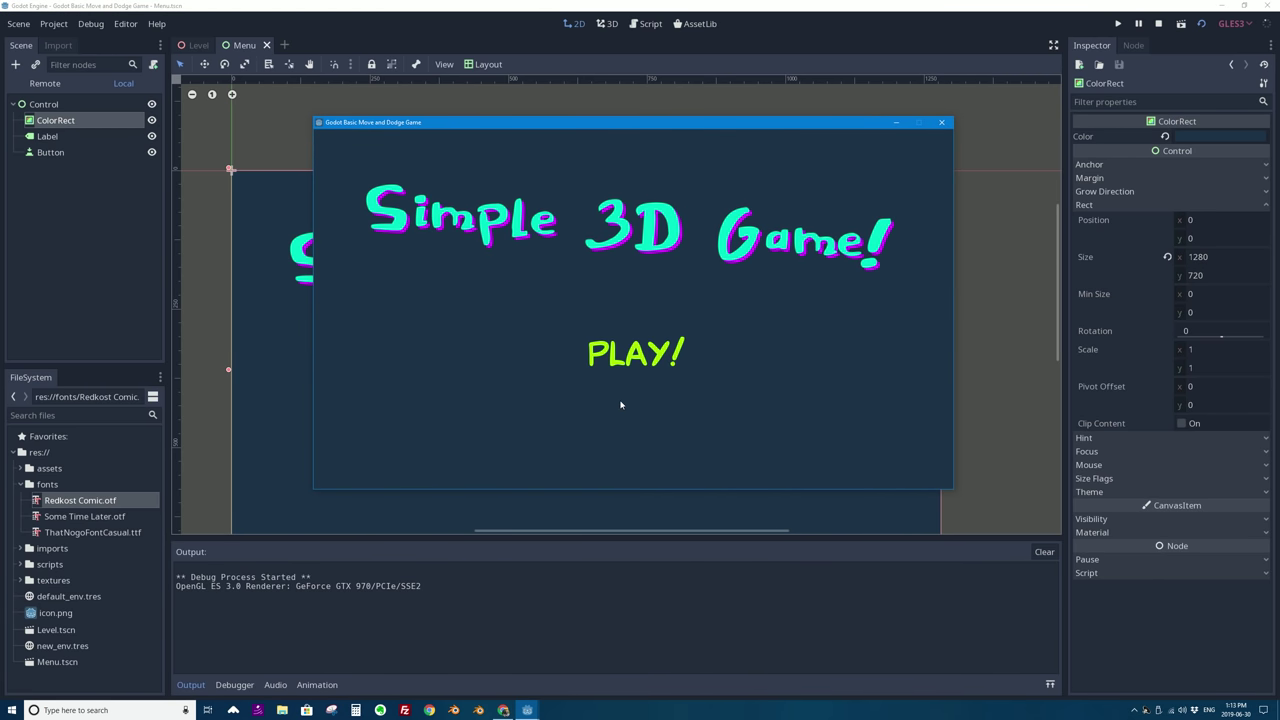
{"action": "left_click", "coordinate": [664, 355]}
{"action": "left_click", "coordinate": [945, 124]}
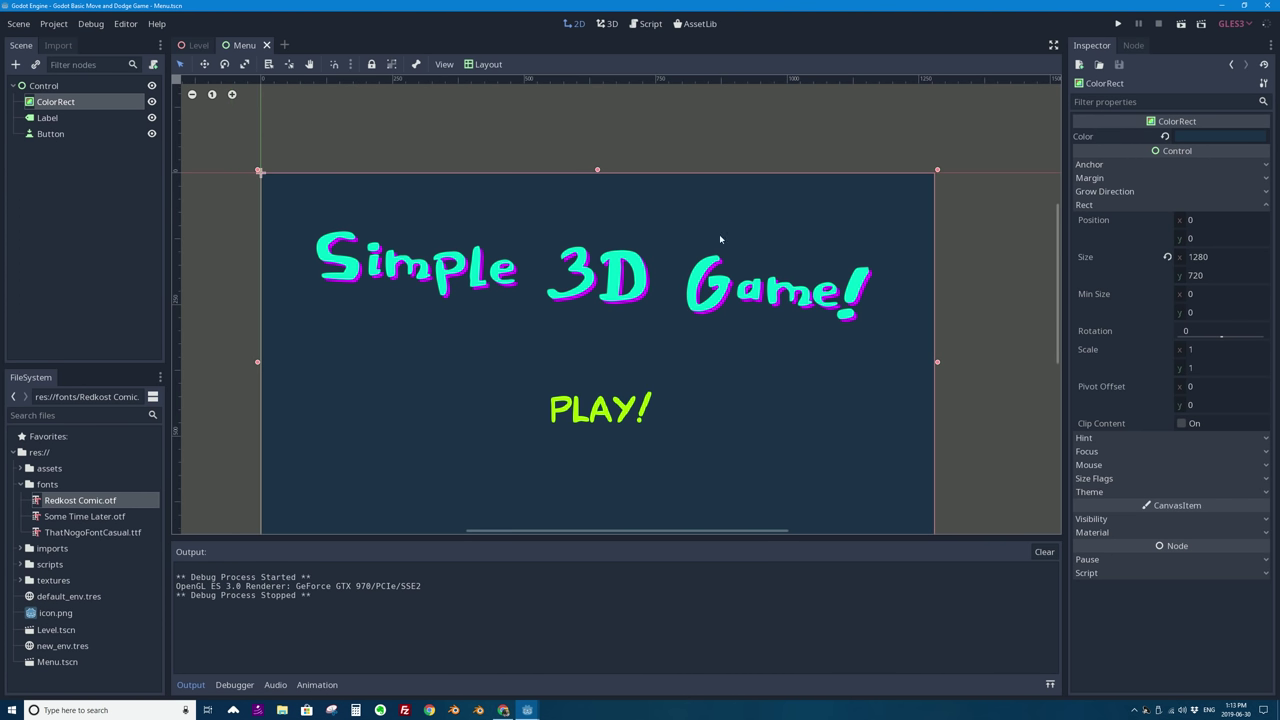
Rename the Button node to button-title-play.
{"action": "scroll", "coordinate": [720, 250], "scroll_direction": "down", "scroll_amount": 1}
{"action": "scroll", "coordinate": [735, 213], "scroll_direction": "up", "scroll_amount": 1}
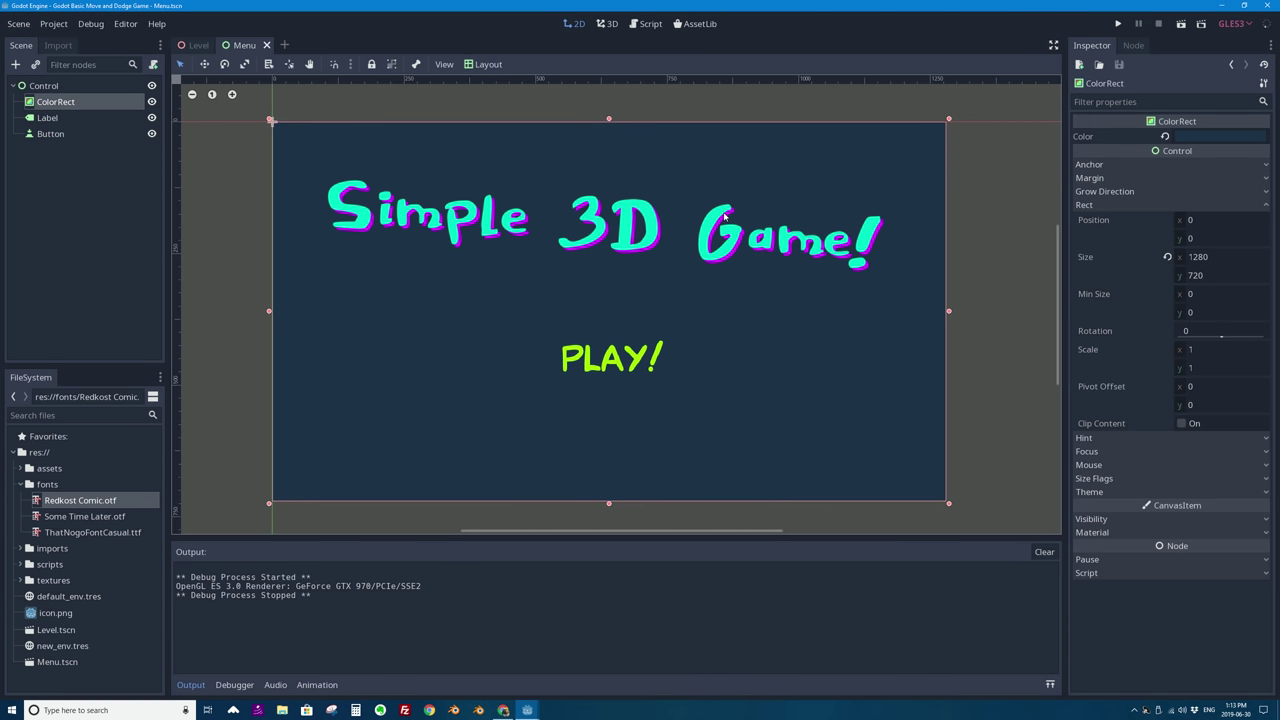
{"action": "left_click", "coordinate": [49, 136]}
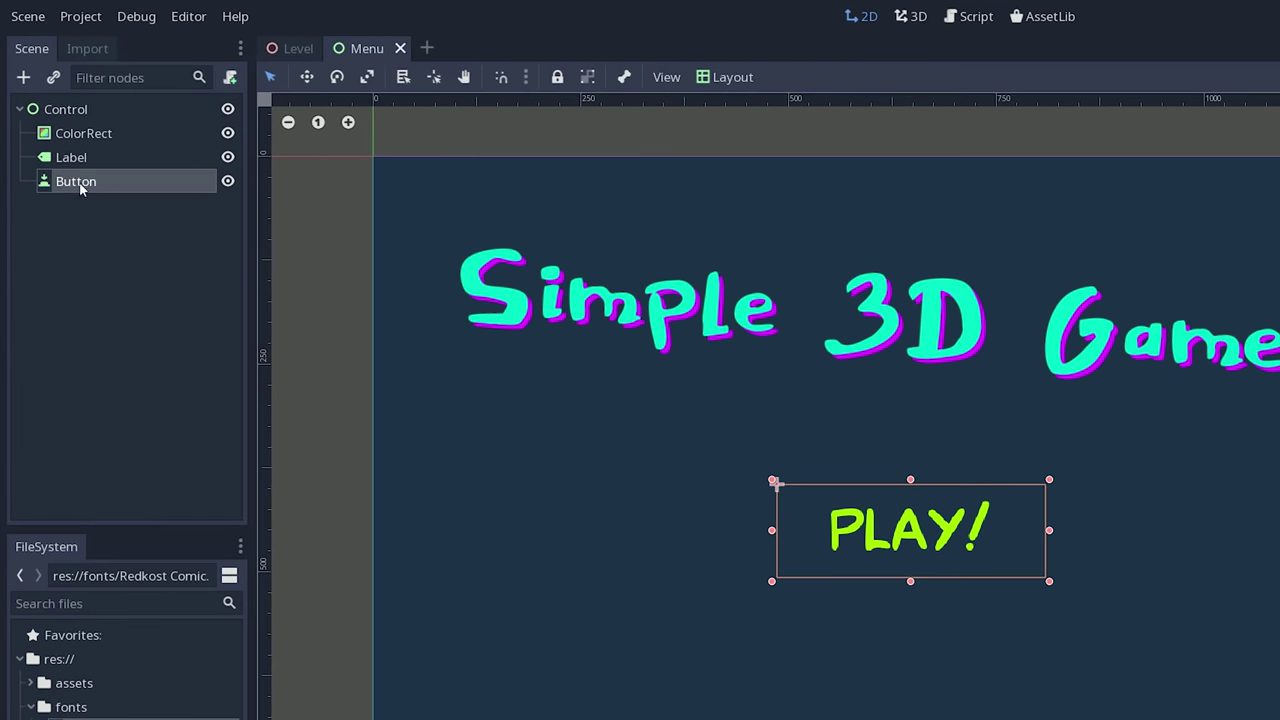
{"action": "double_click", "coordinate": [54, 134]}
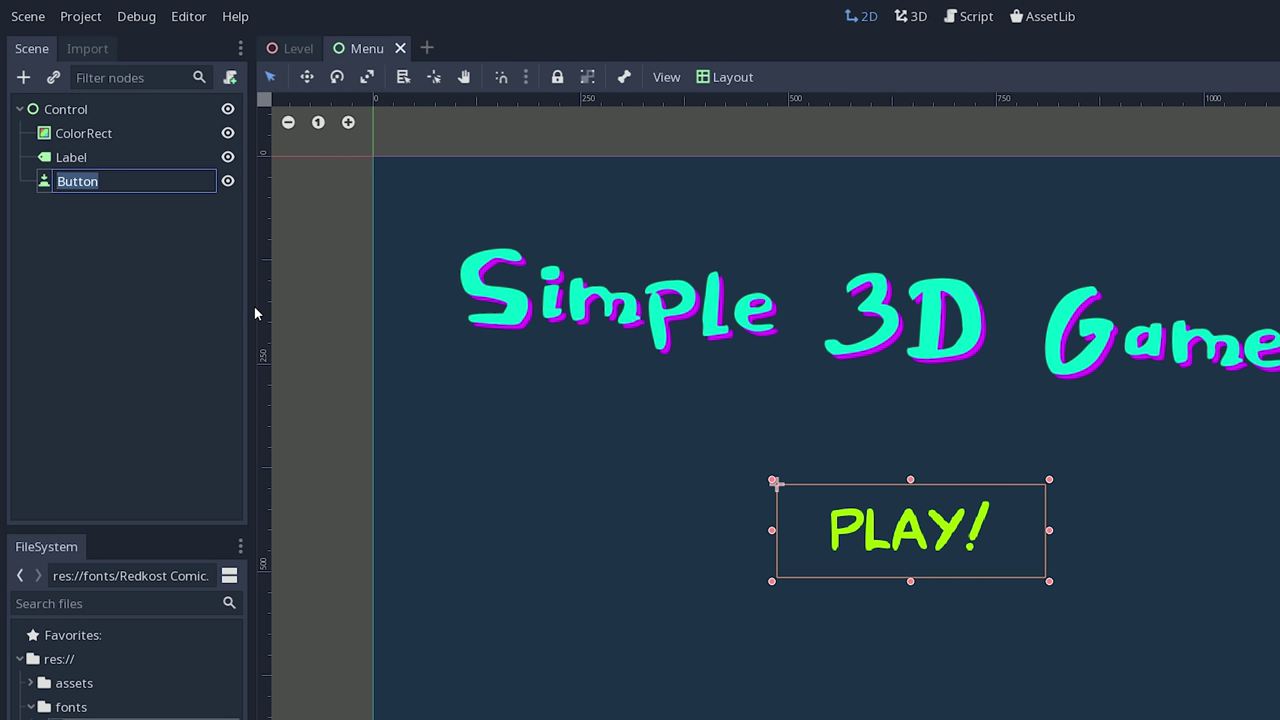
{"action": "type", "text": "button-title-plat"}
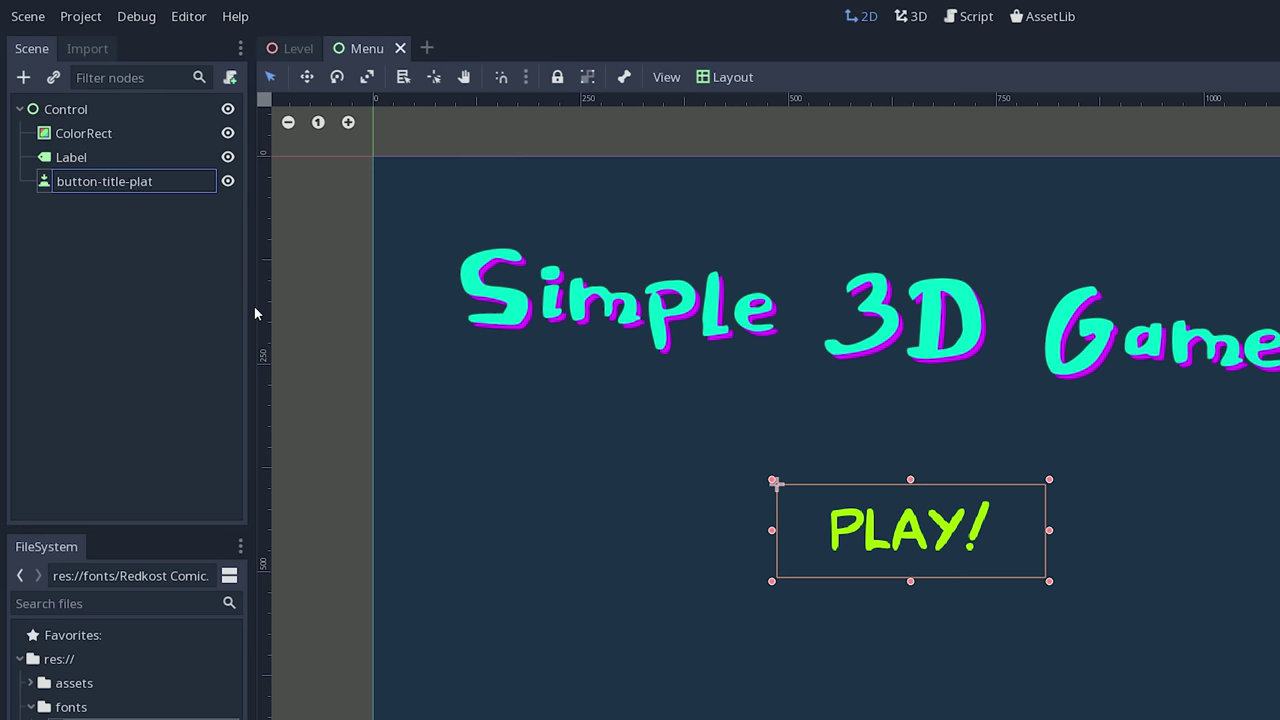
{"action": "key", "text": "BackSpace"}
{"action": "type", "text": "y"}
{"action": "key", "text": "Return"}
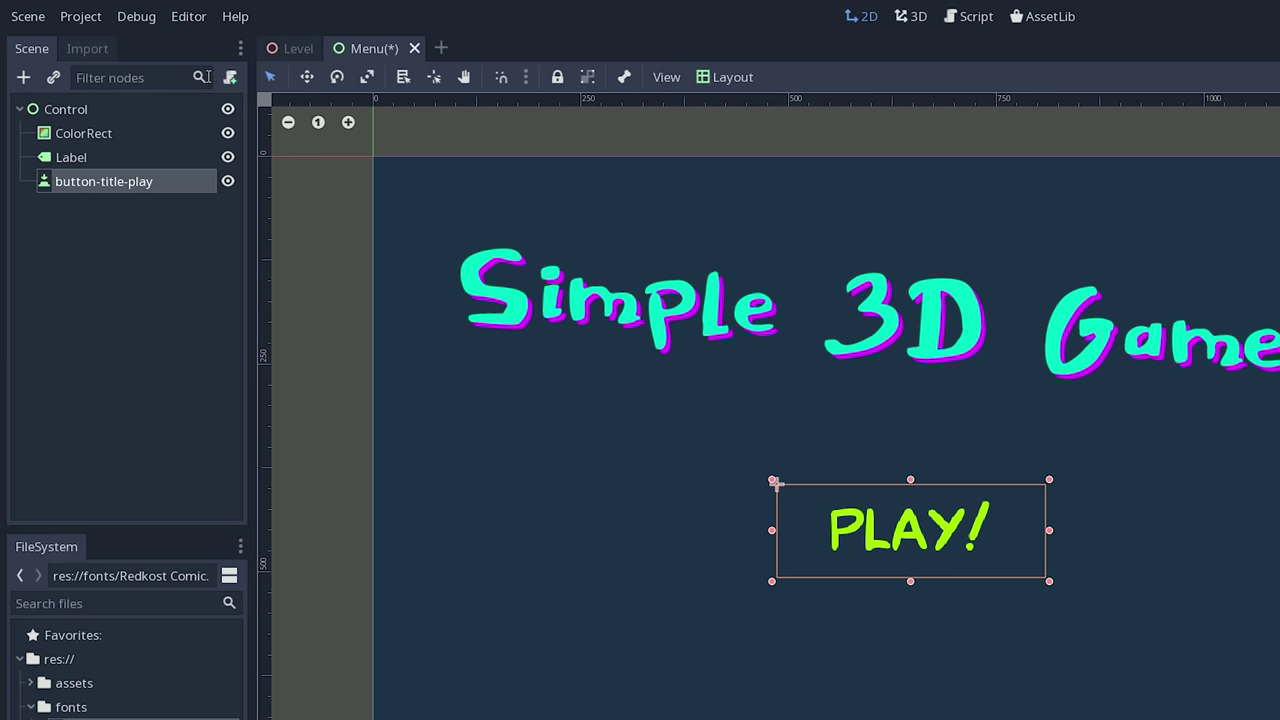
Start attaching a new script to the button-title-play node.
{"action": "left_click", "coordinate": [231, 78]}
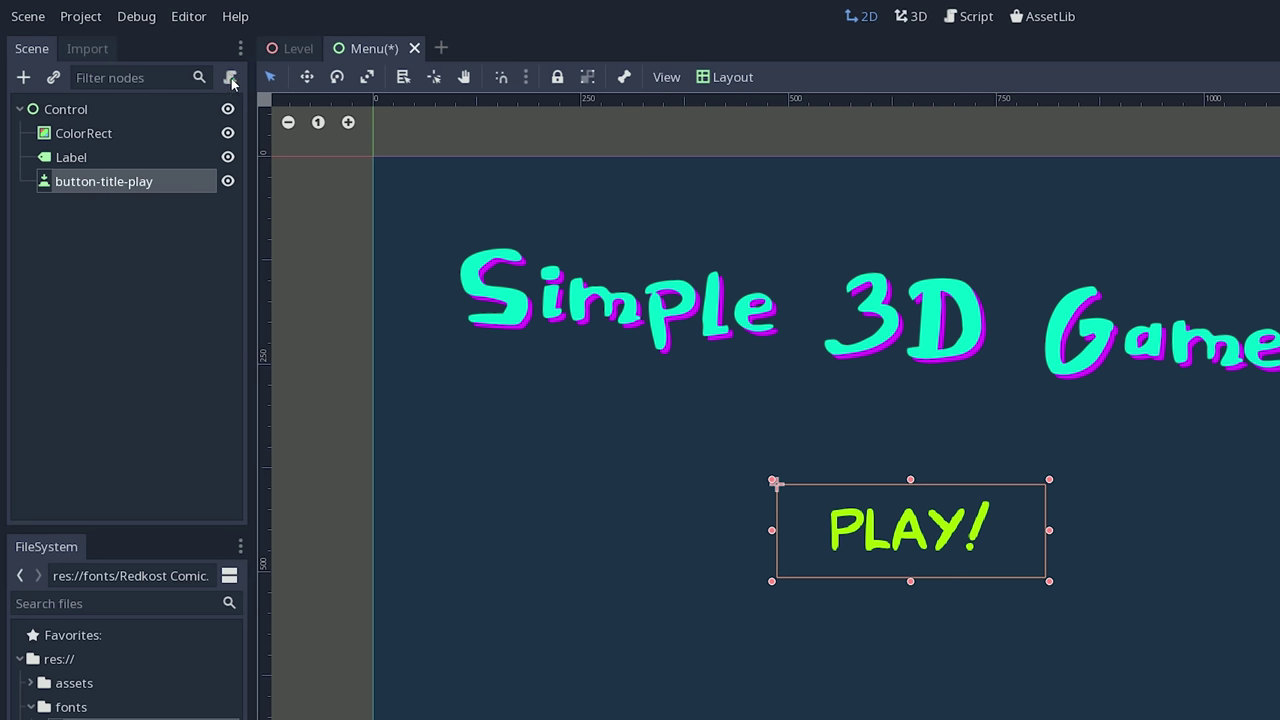